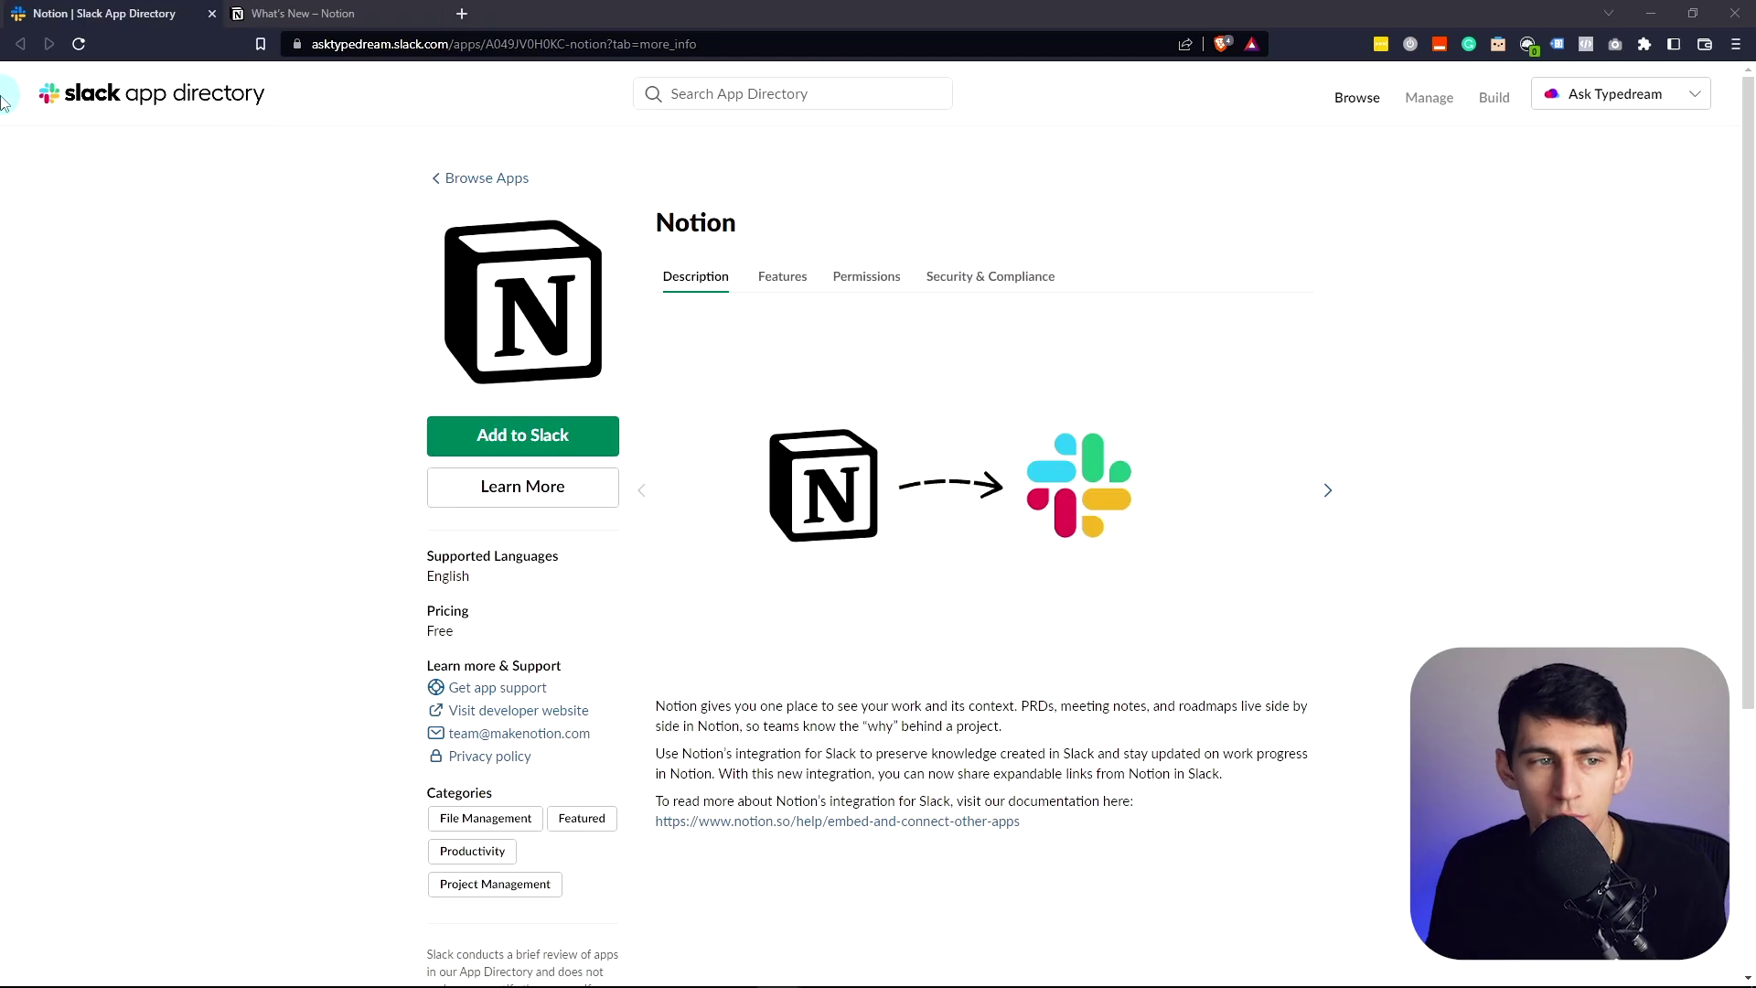
Step: Add the Notion app to Slack and grant access both ways with the Rise Productive Notion workspace
click(543, 421)
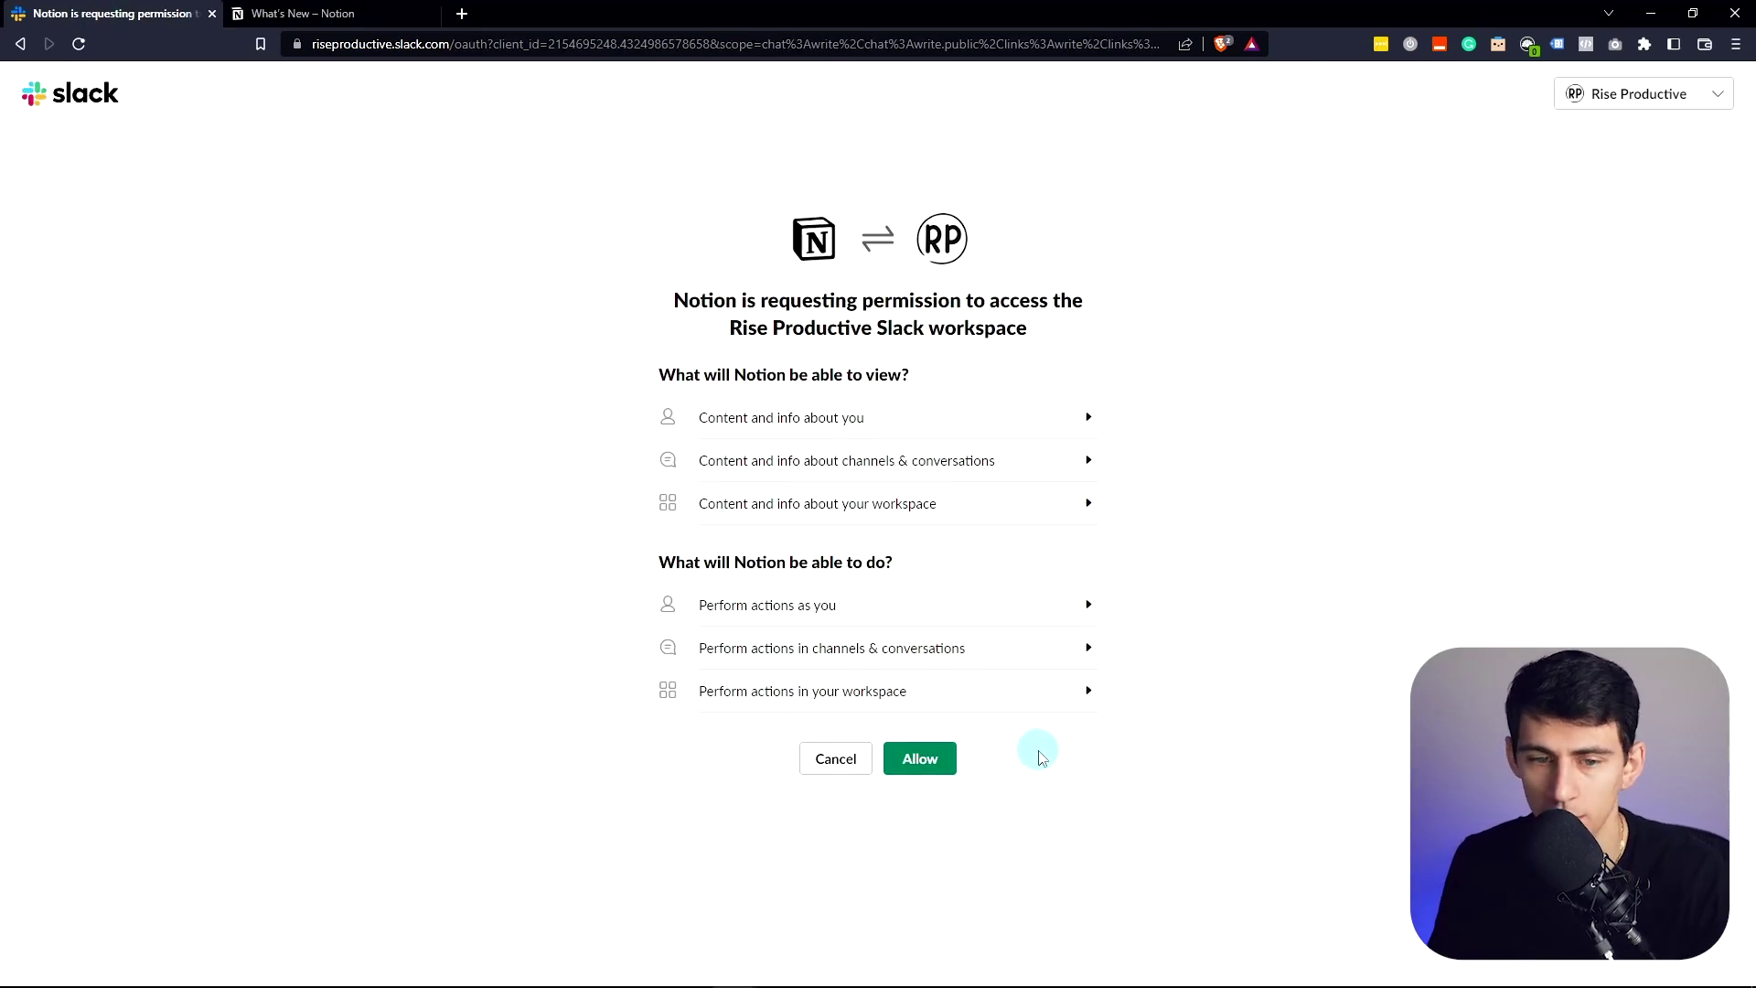
click(913, 755)
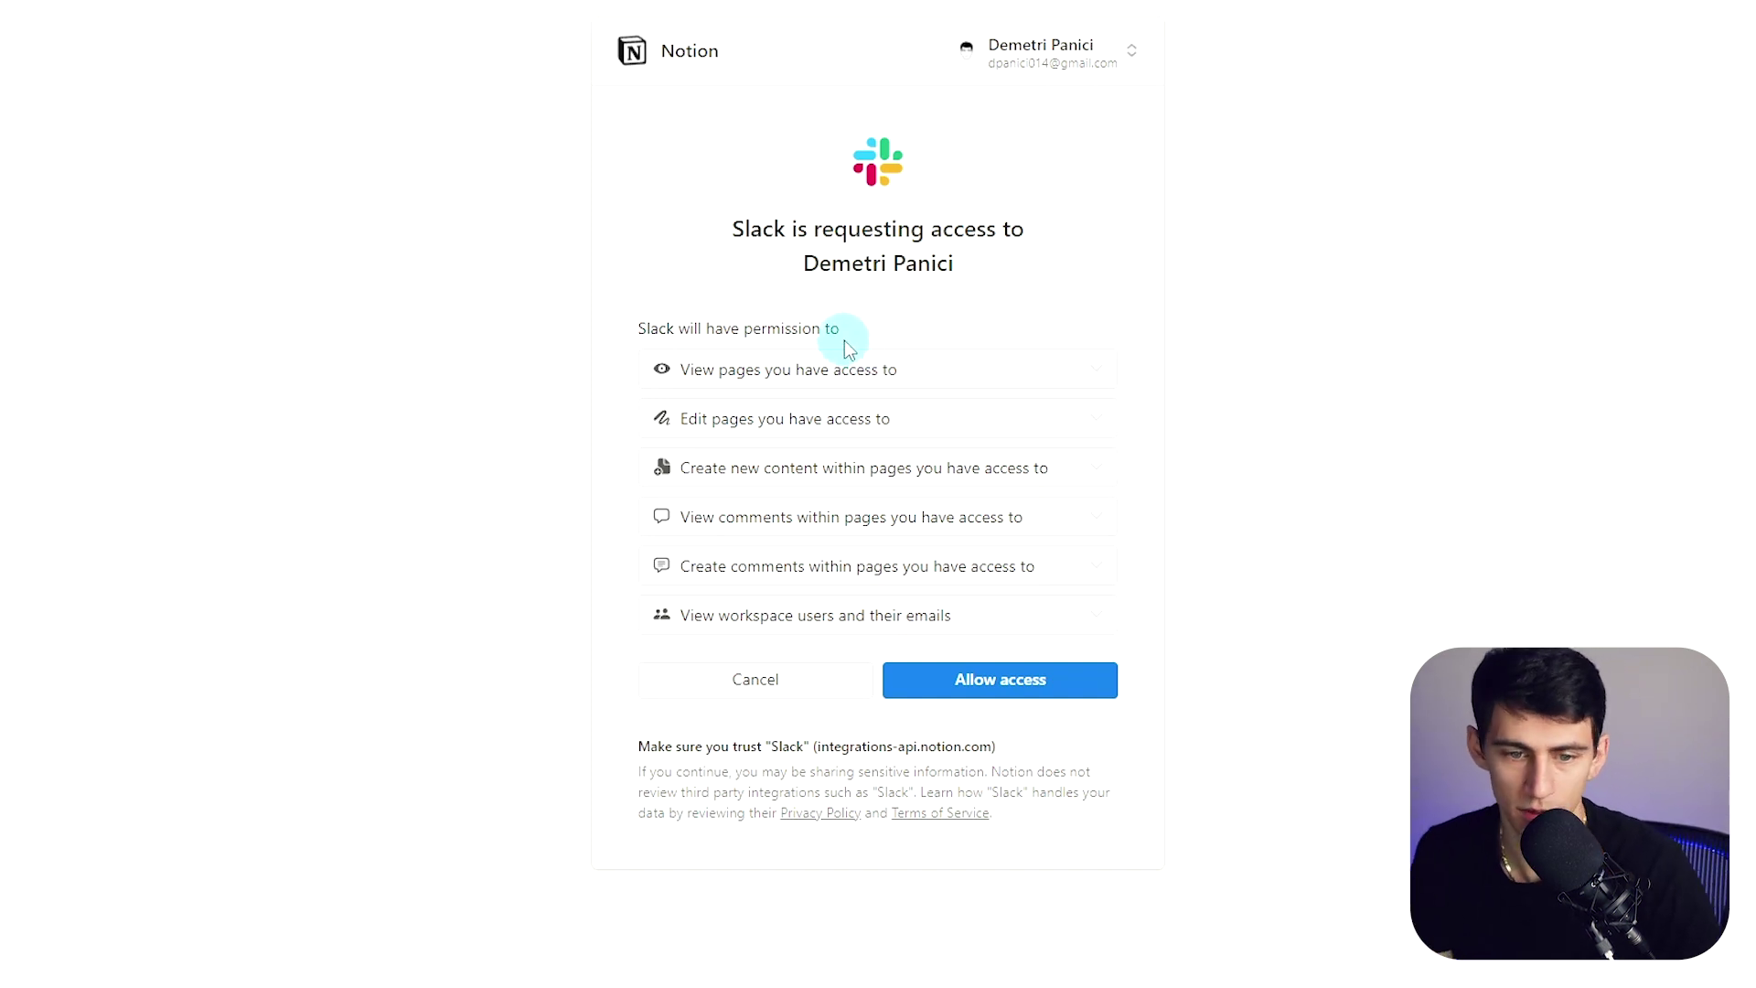
mouse_move(804, 423)
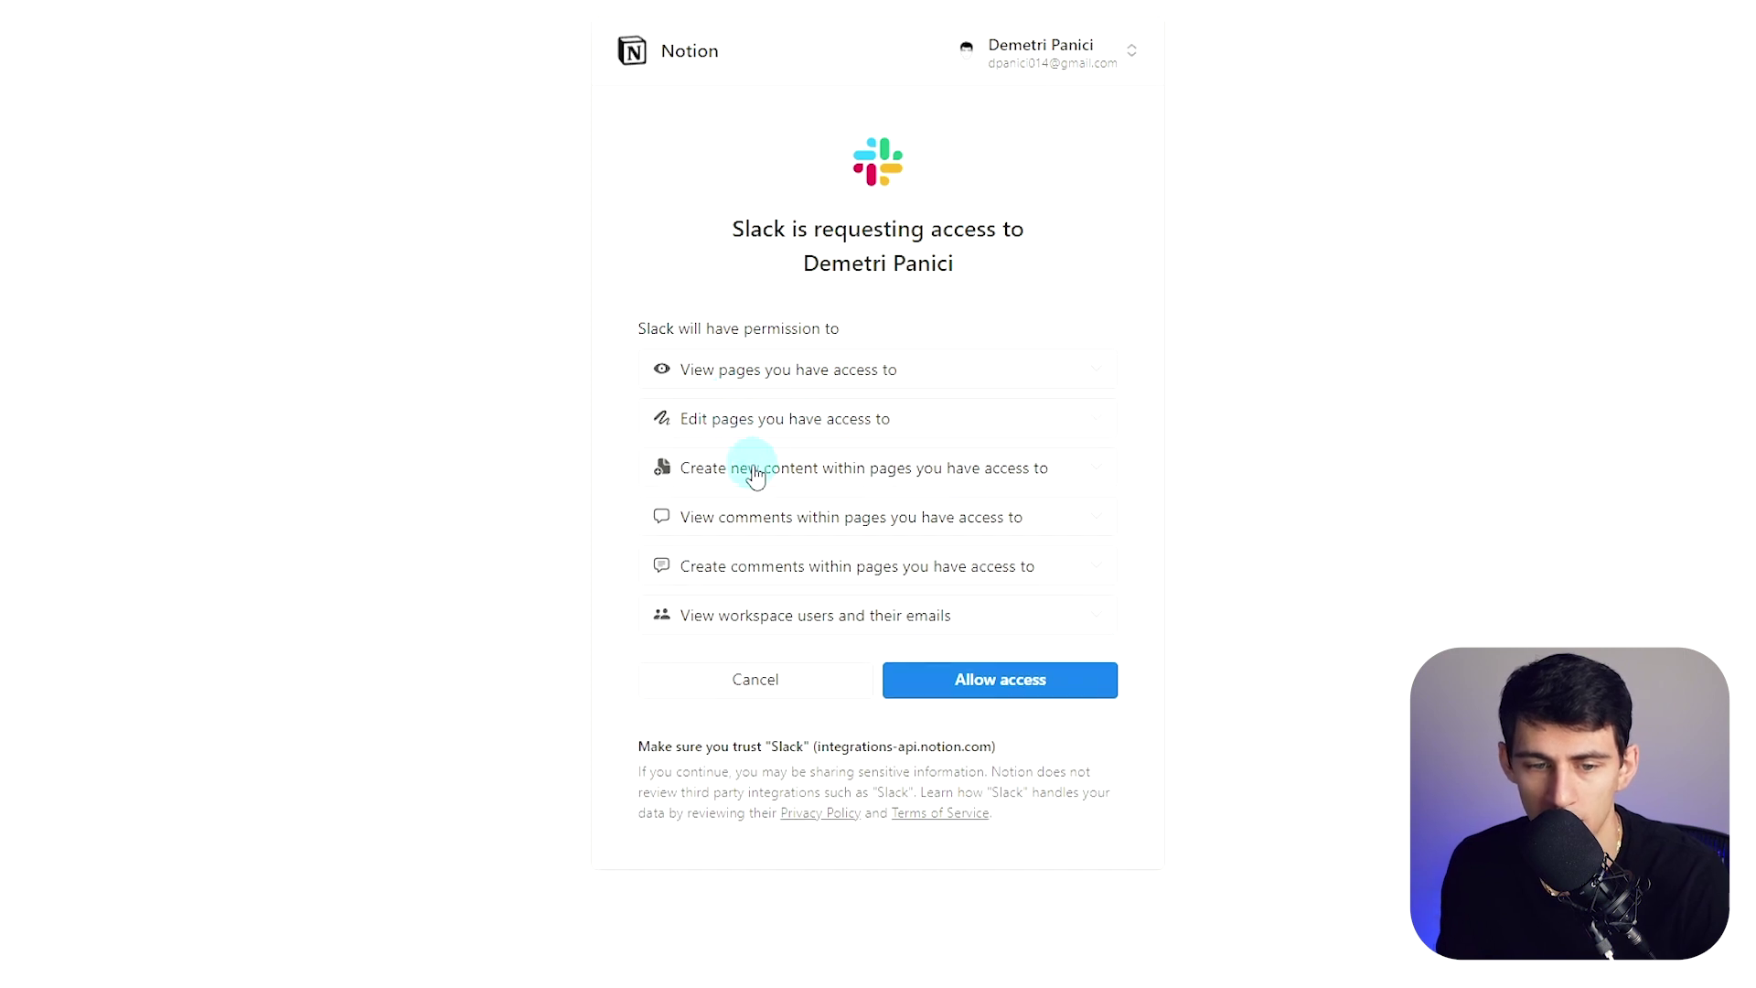
mouse_move(804, 467)
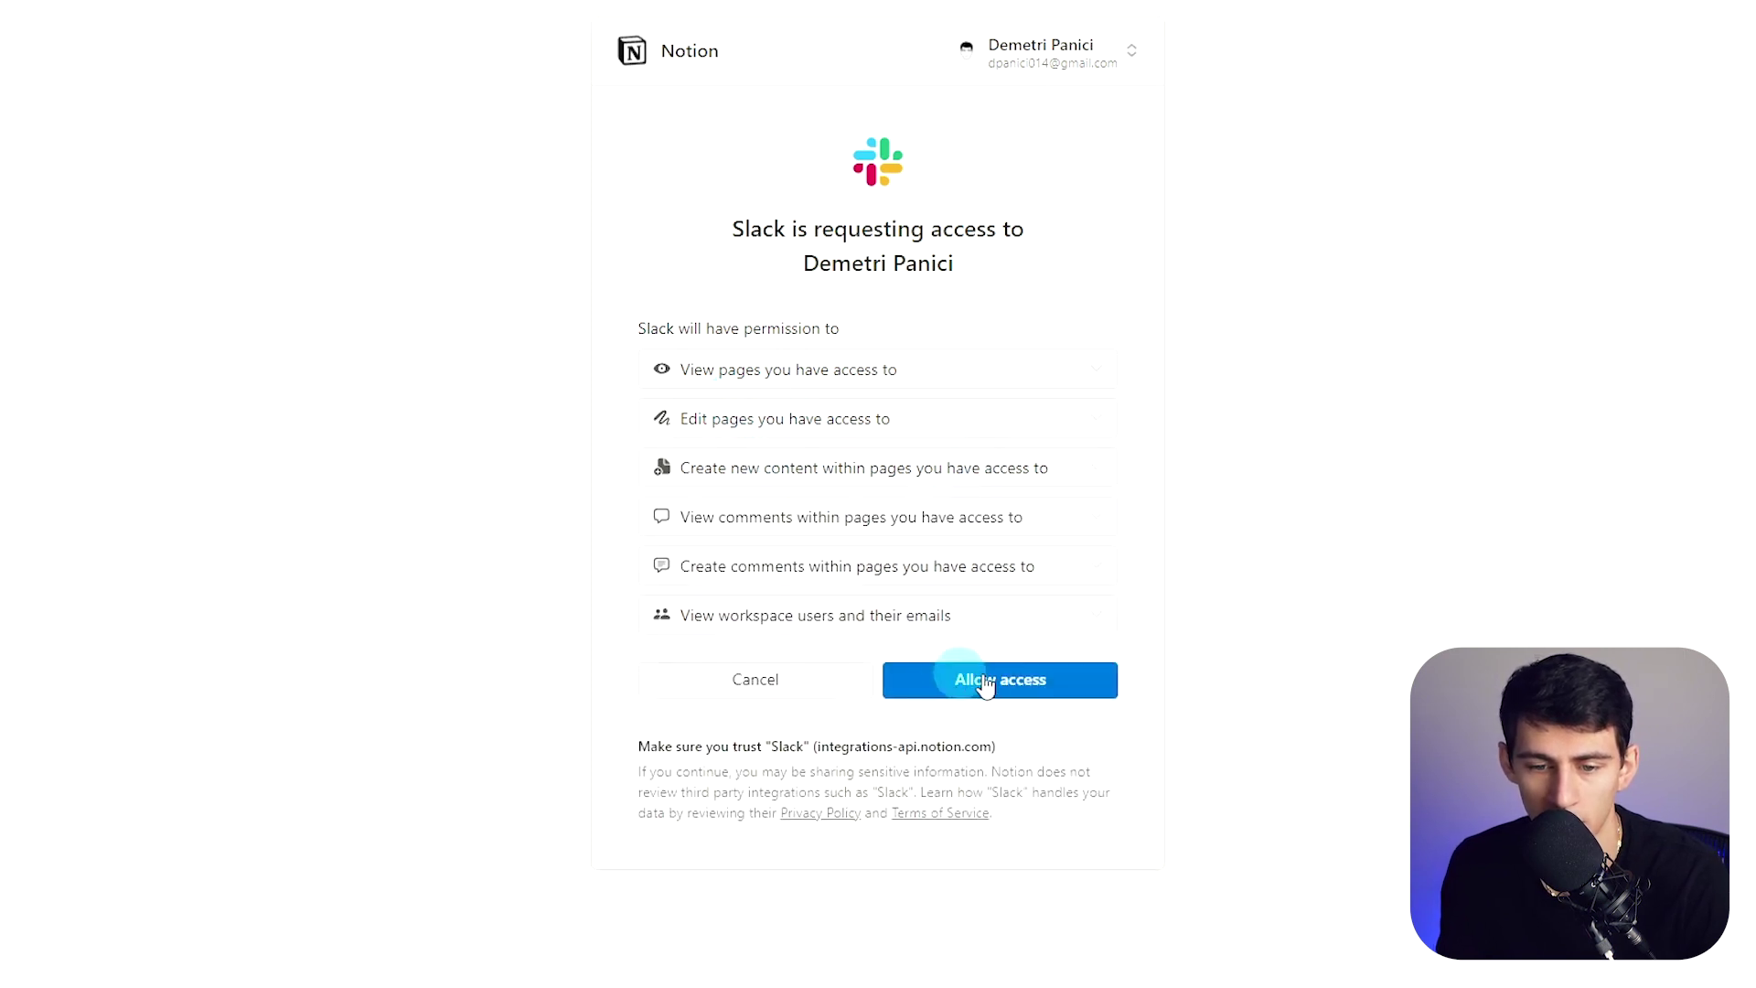
click(1000, 678)
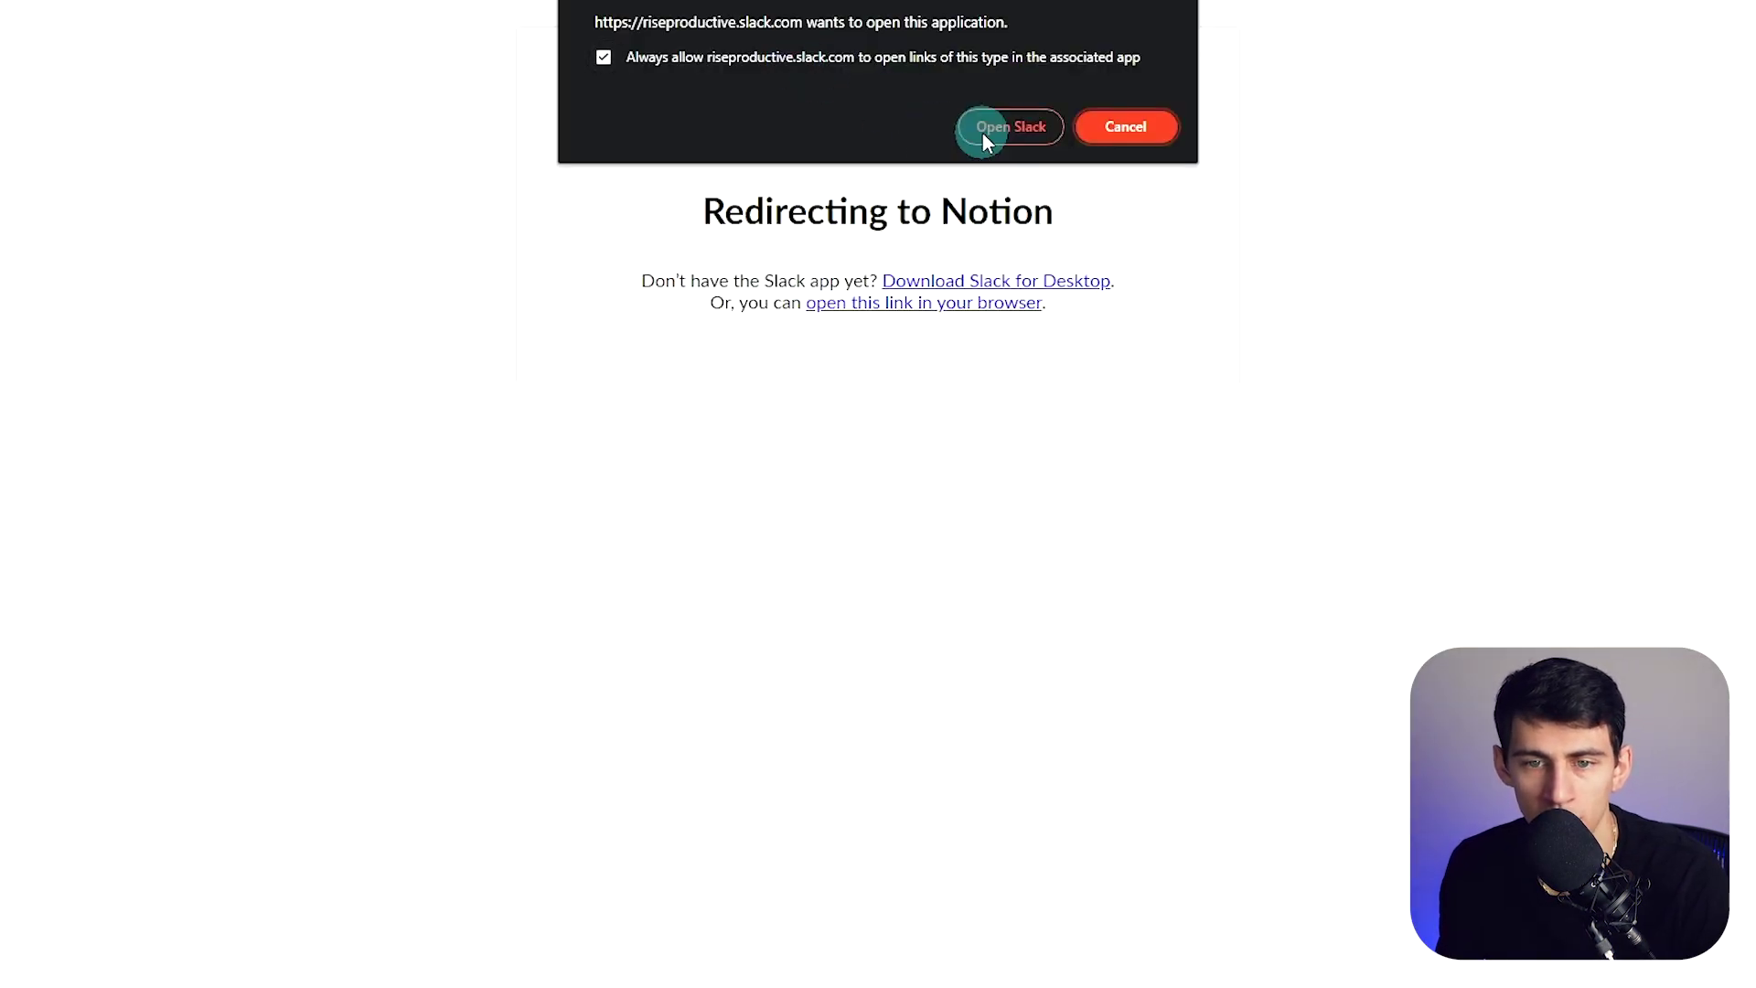
click(985, 139)
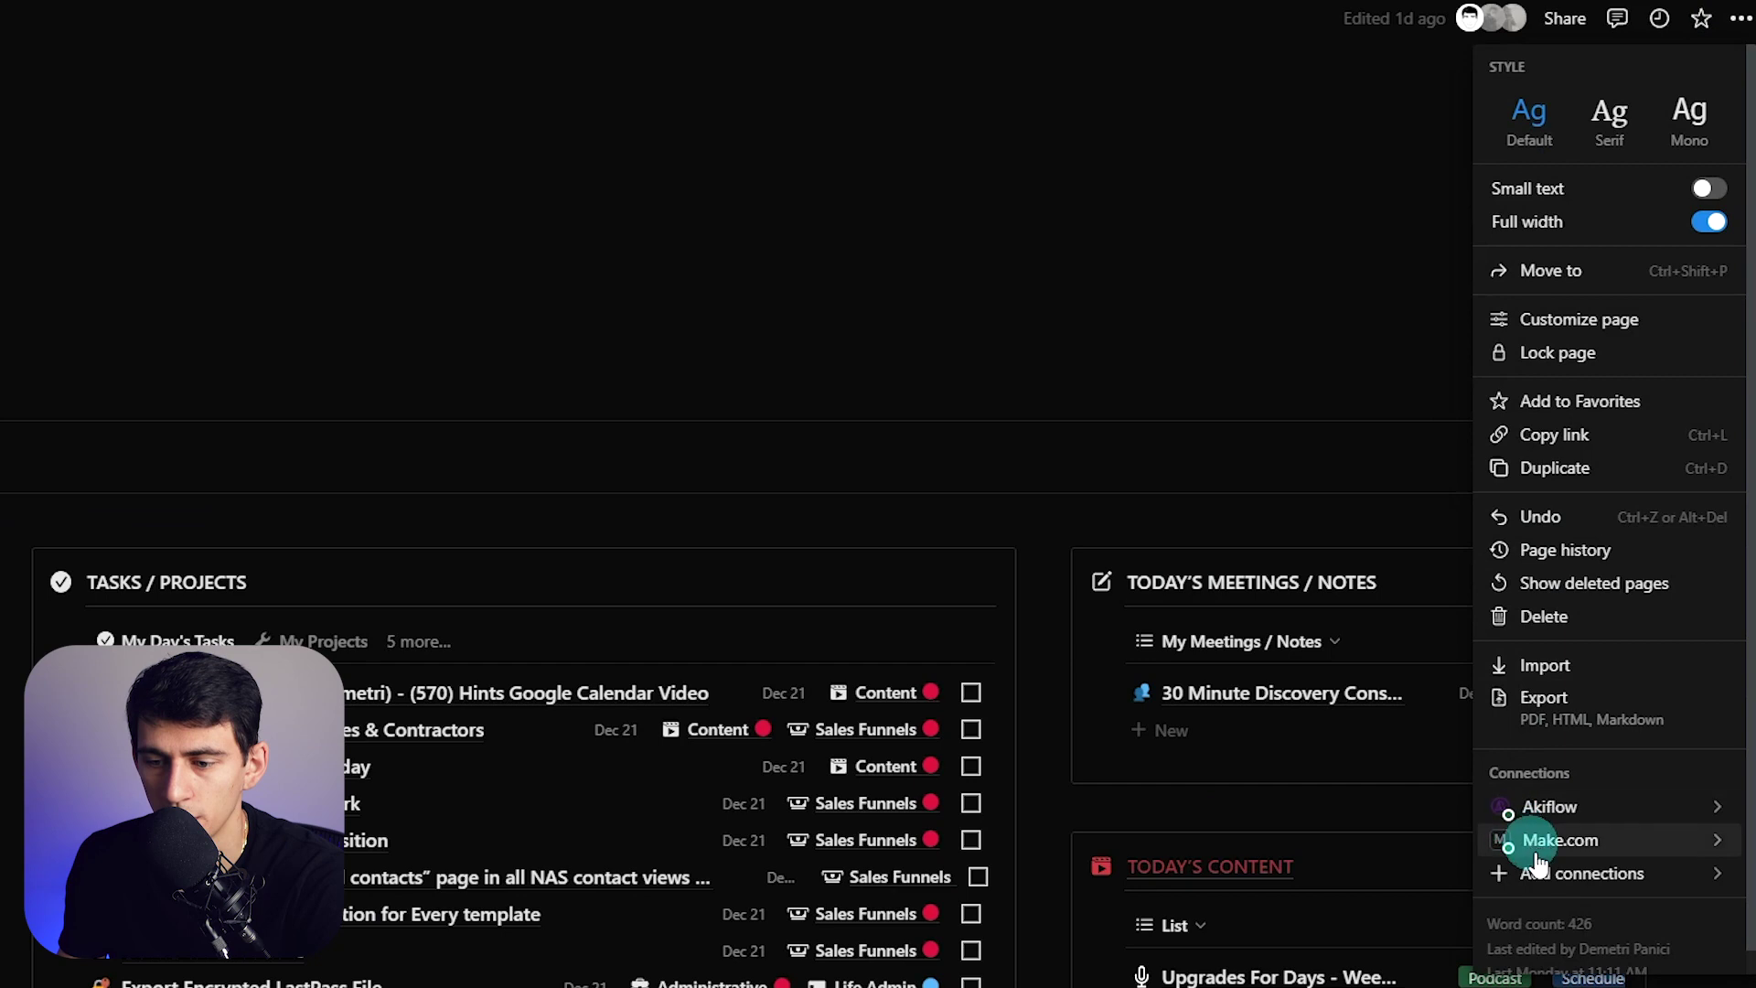
Step: Scroll the Notion page's connections to add Slack as a connection
mouse_move(1555, 865)
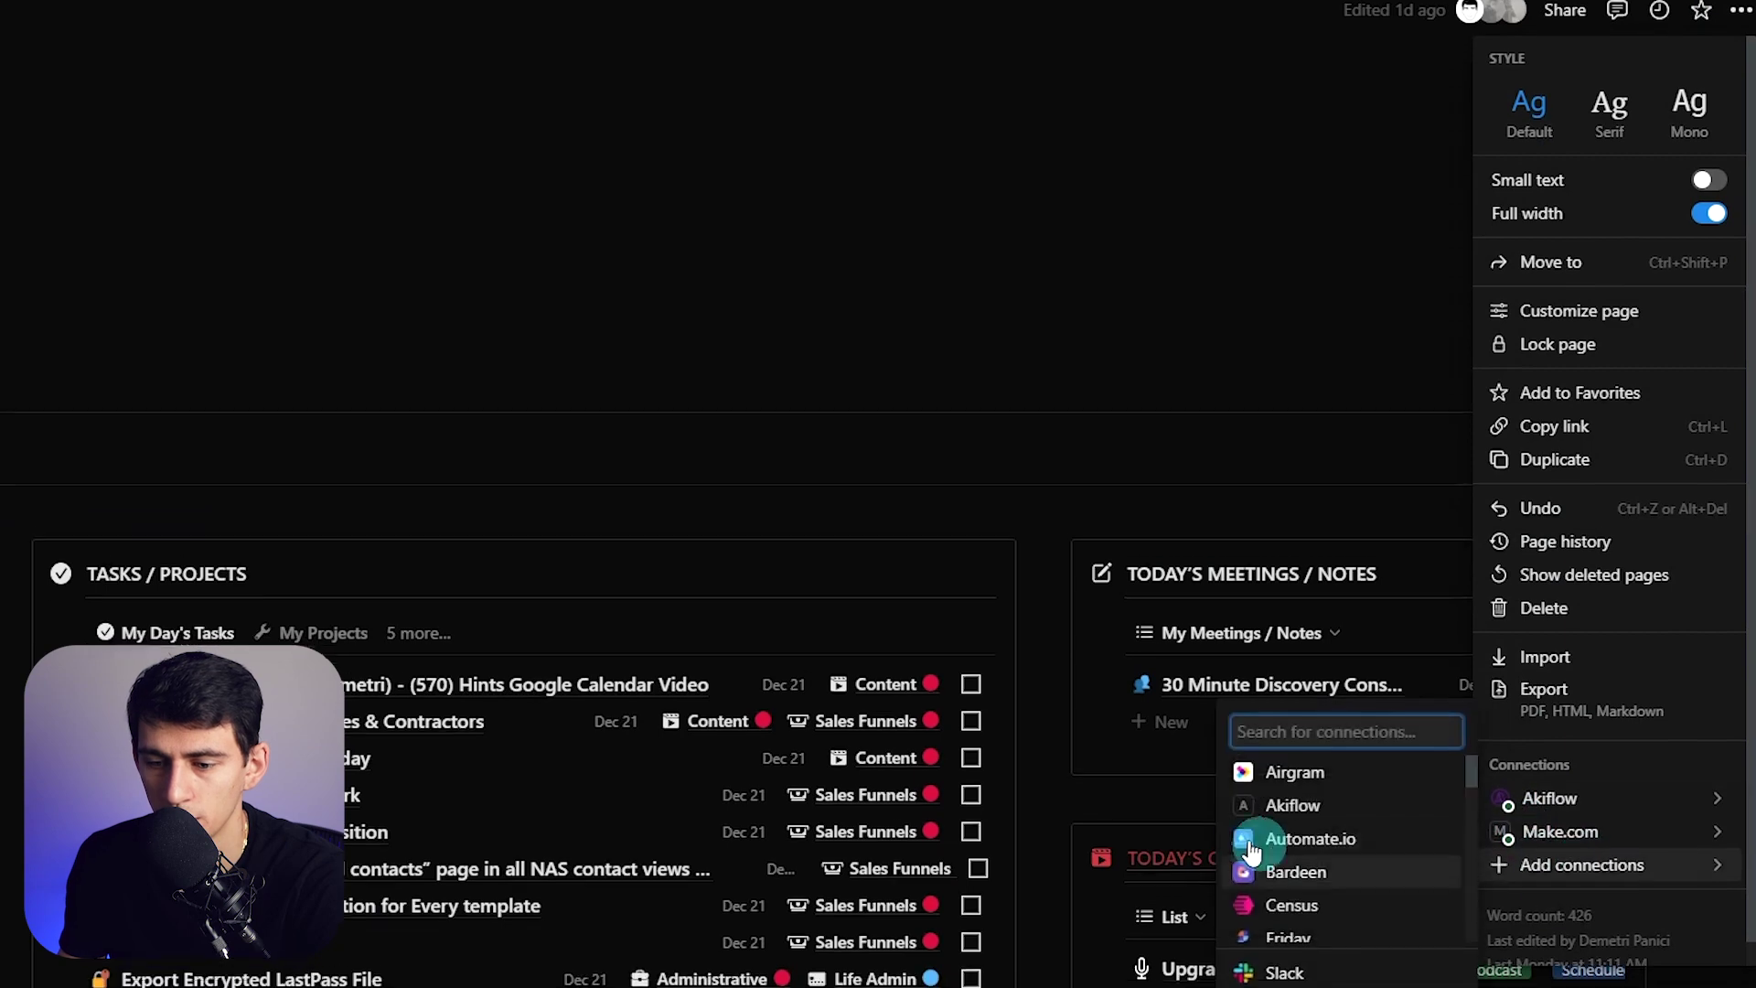
scroll(1252, 851, down, 3)
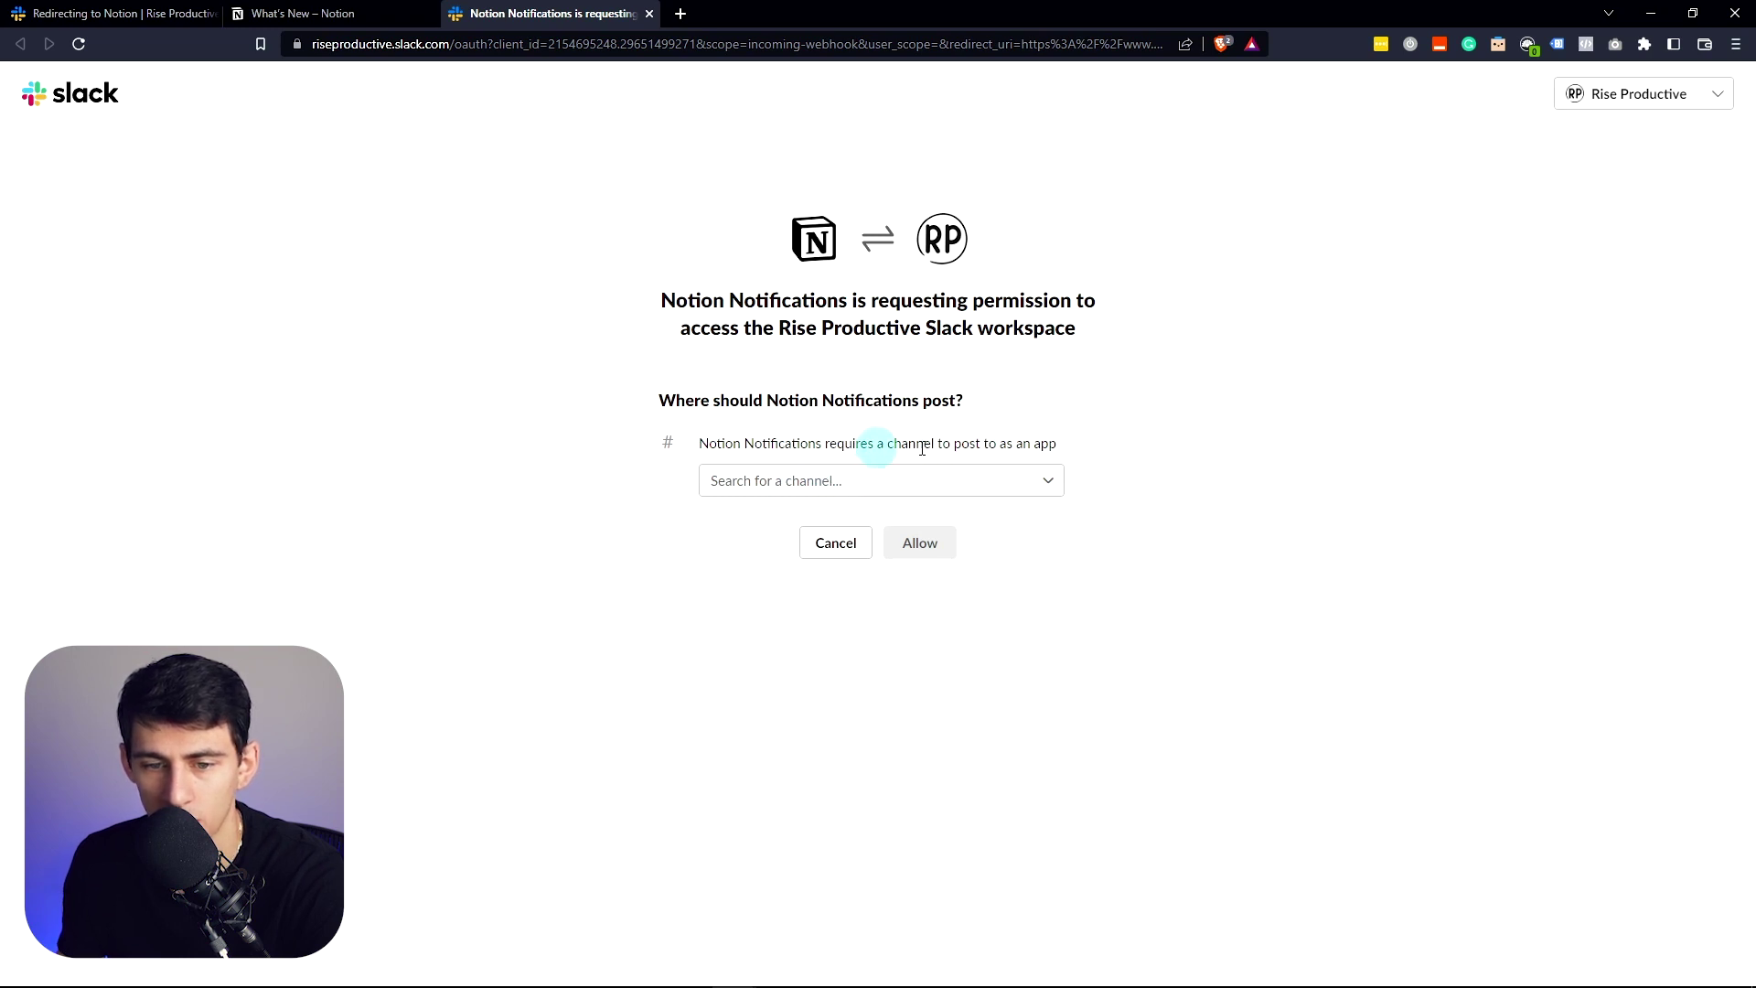
Step: Pick Notion Notifications from the channel list and approve its Slack access
click(1044, 482)
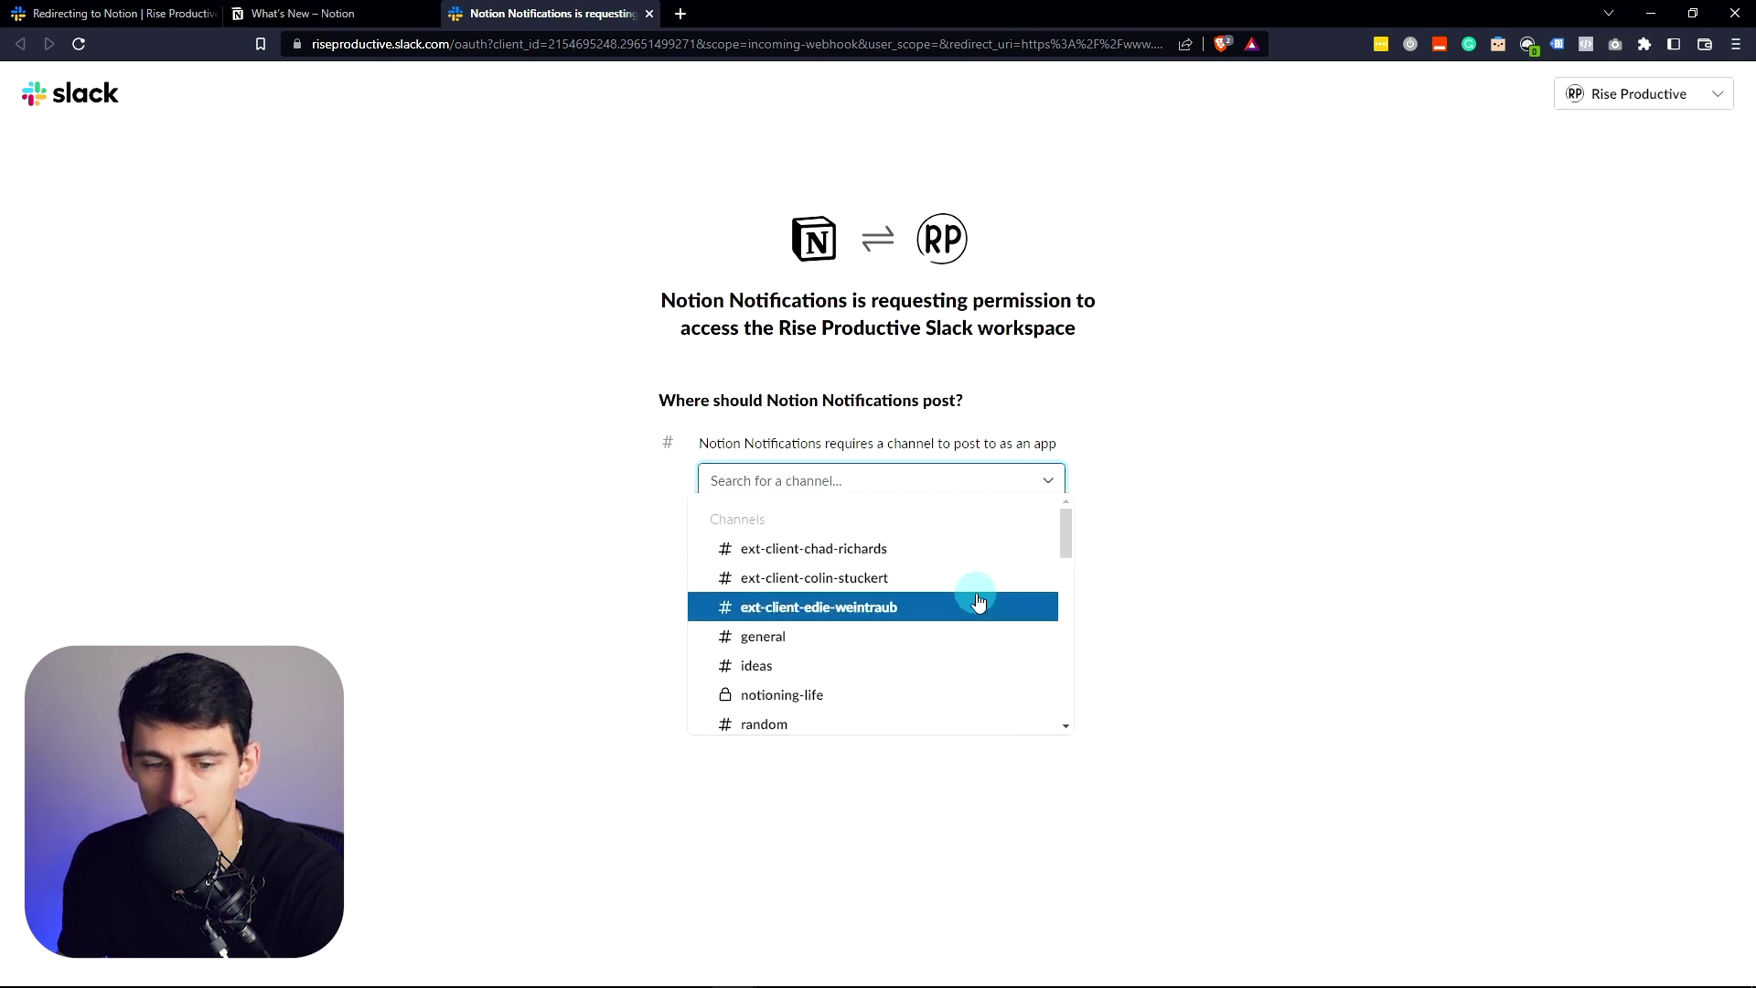
scroll(915, 594, down, 5)
scroll(926, 606, down, 3)
scroll(940, 611, up, 10)
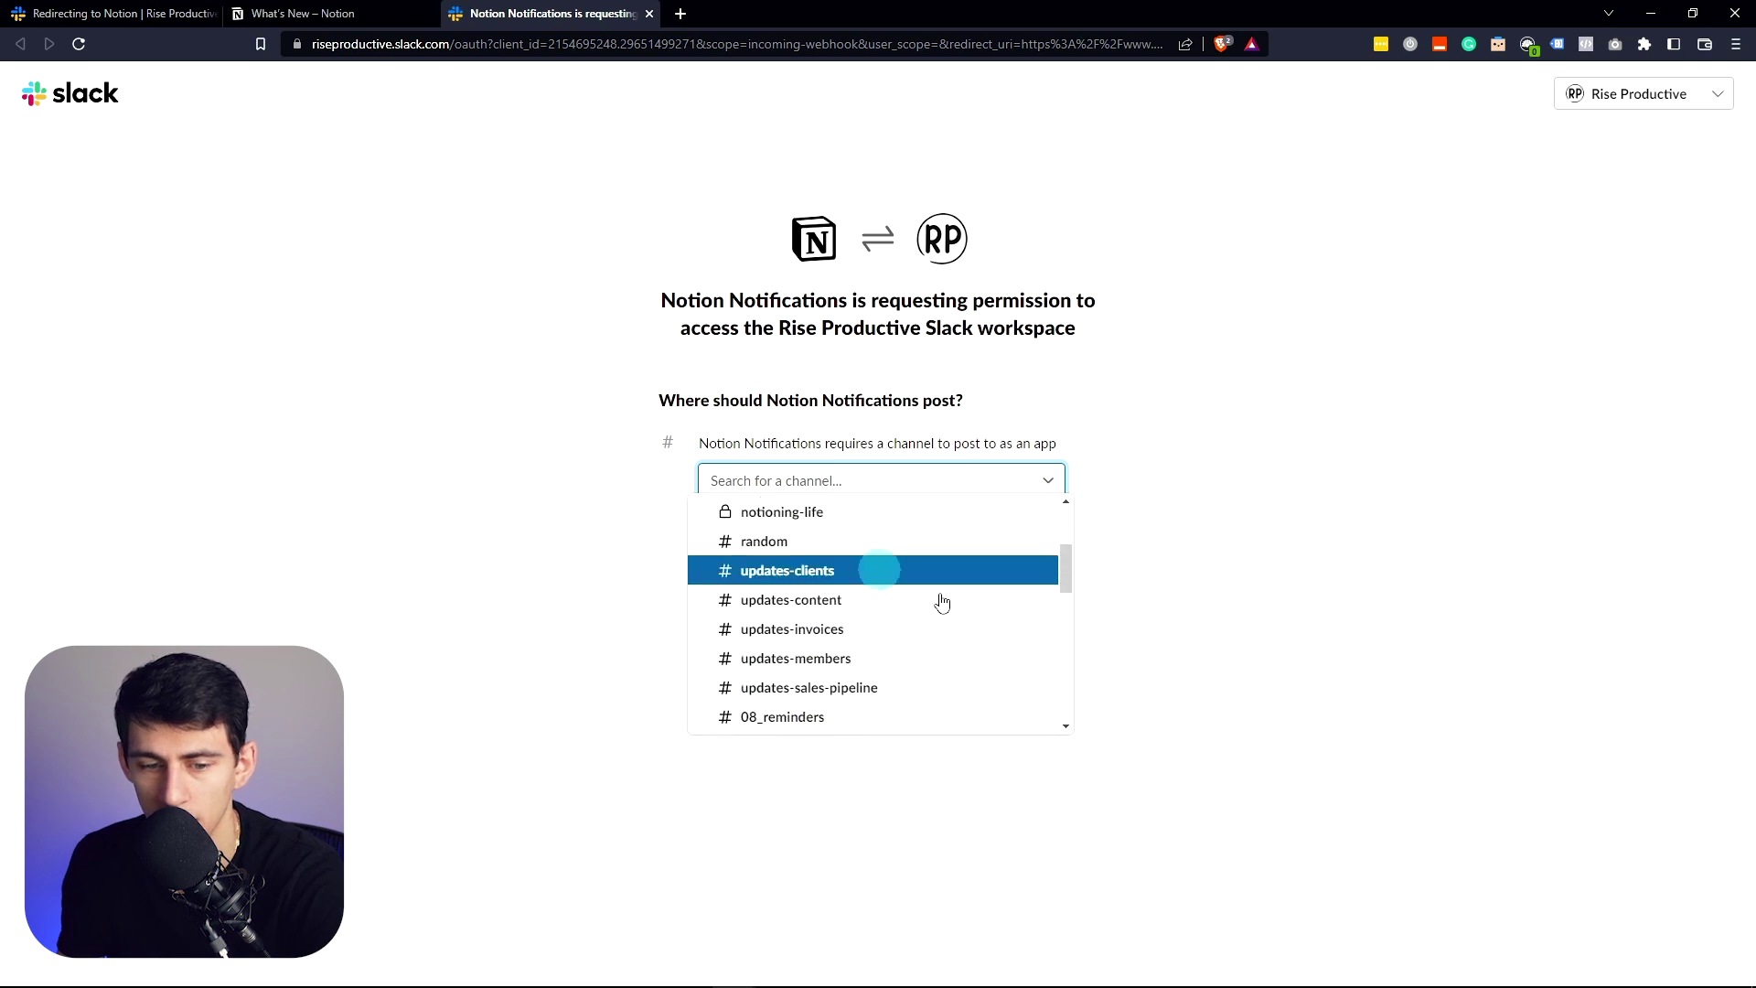
scroll(961, 618, down, 8)
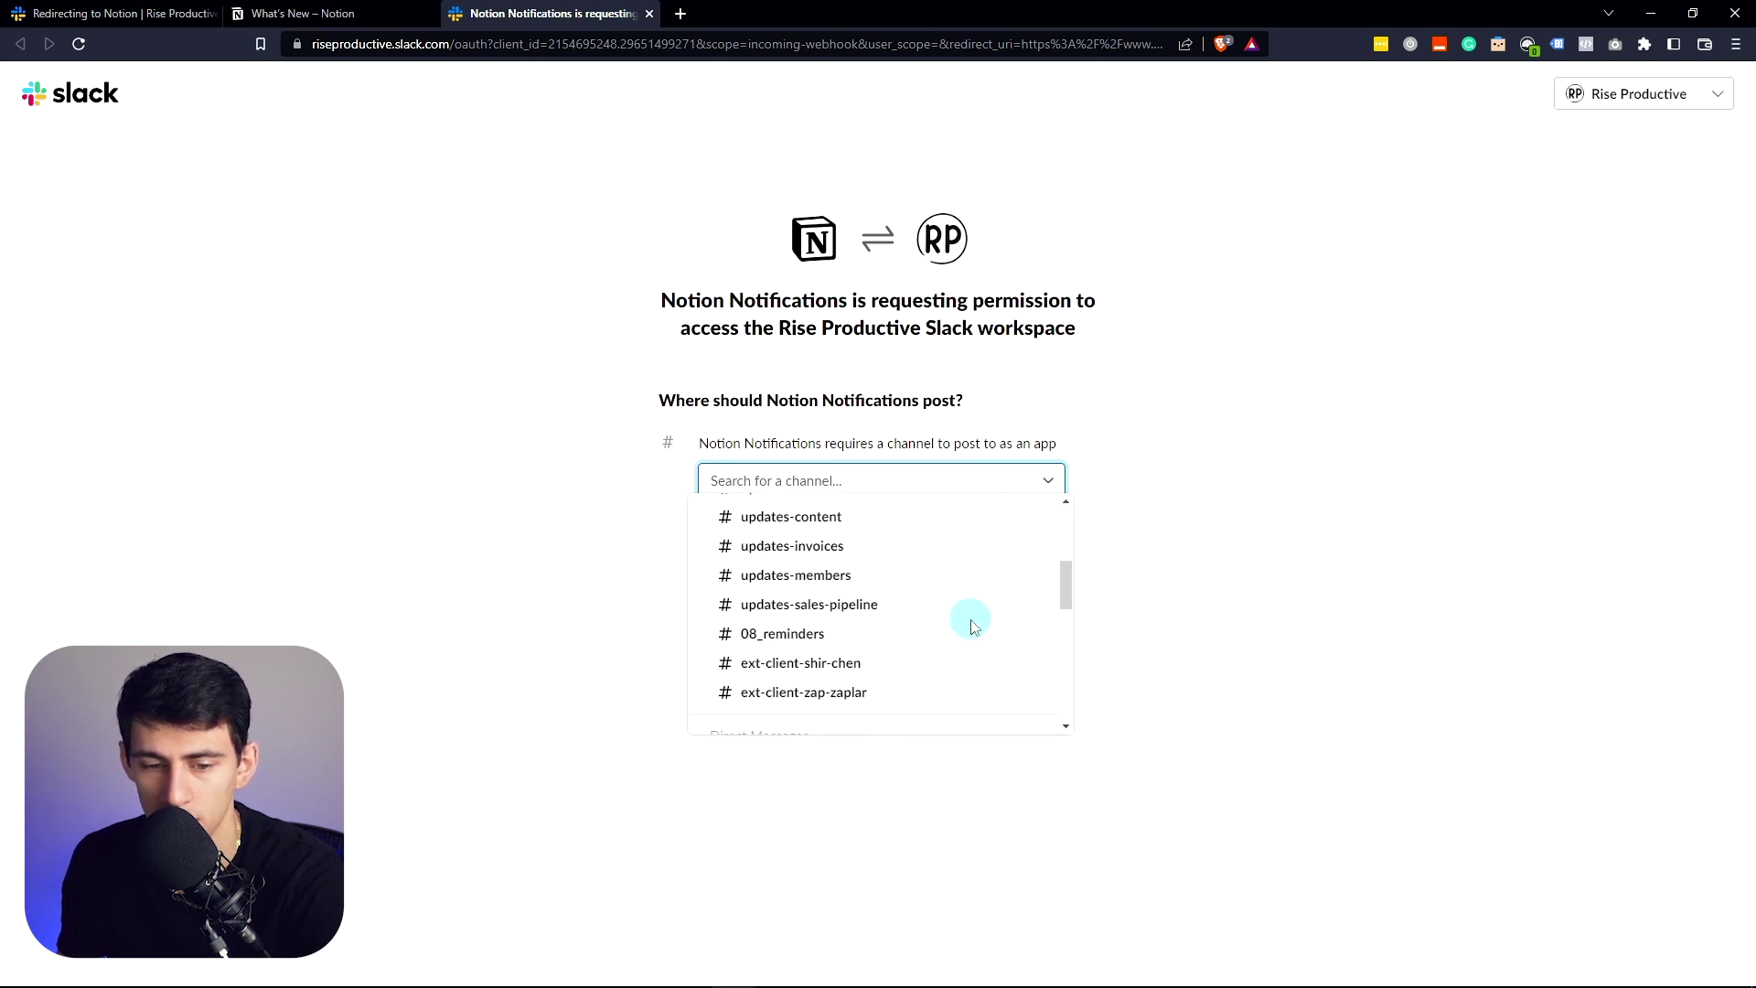
click(810, 622)
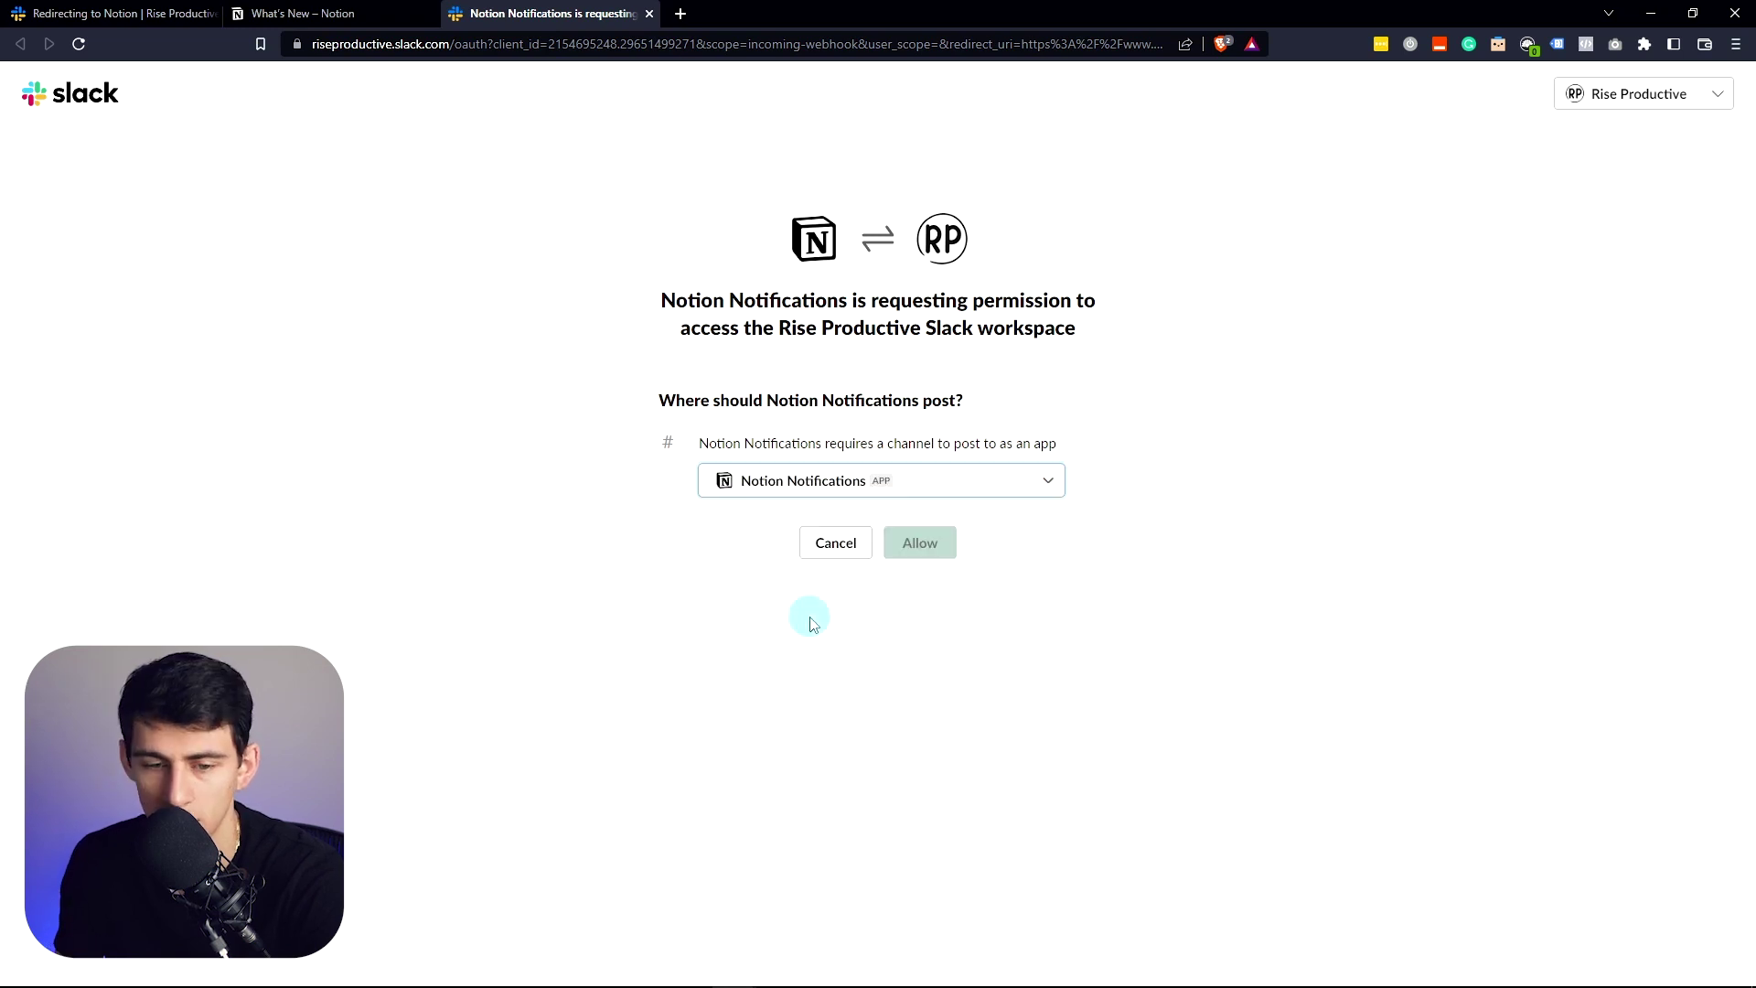
click(919, 543)
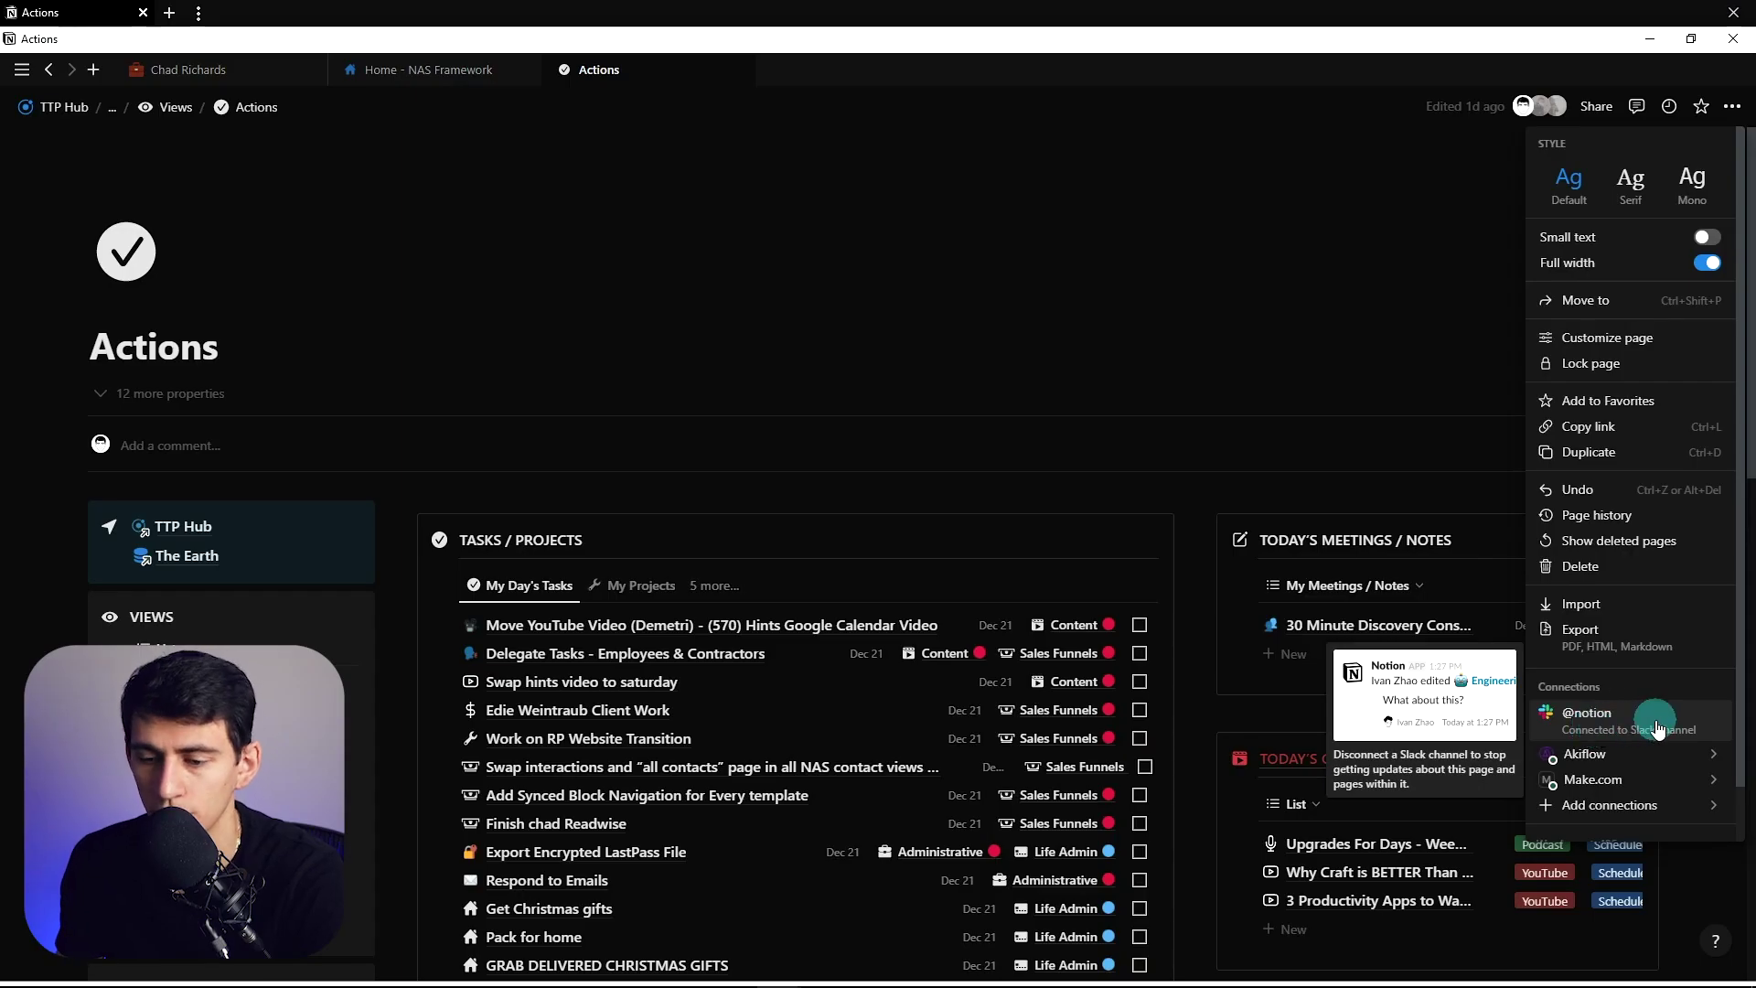
Step: Close the page menu, scroll through the Actions page, then type /notion in Slack
click(1354, 556)
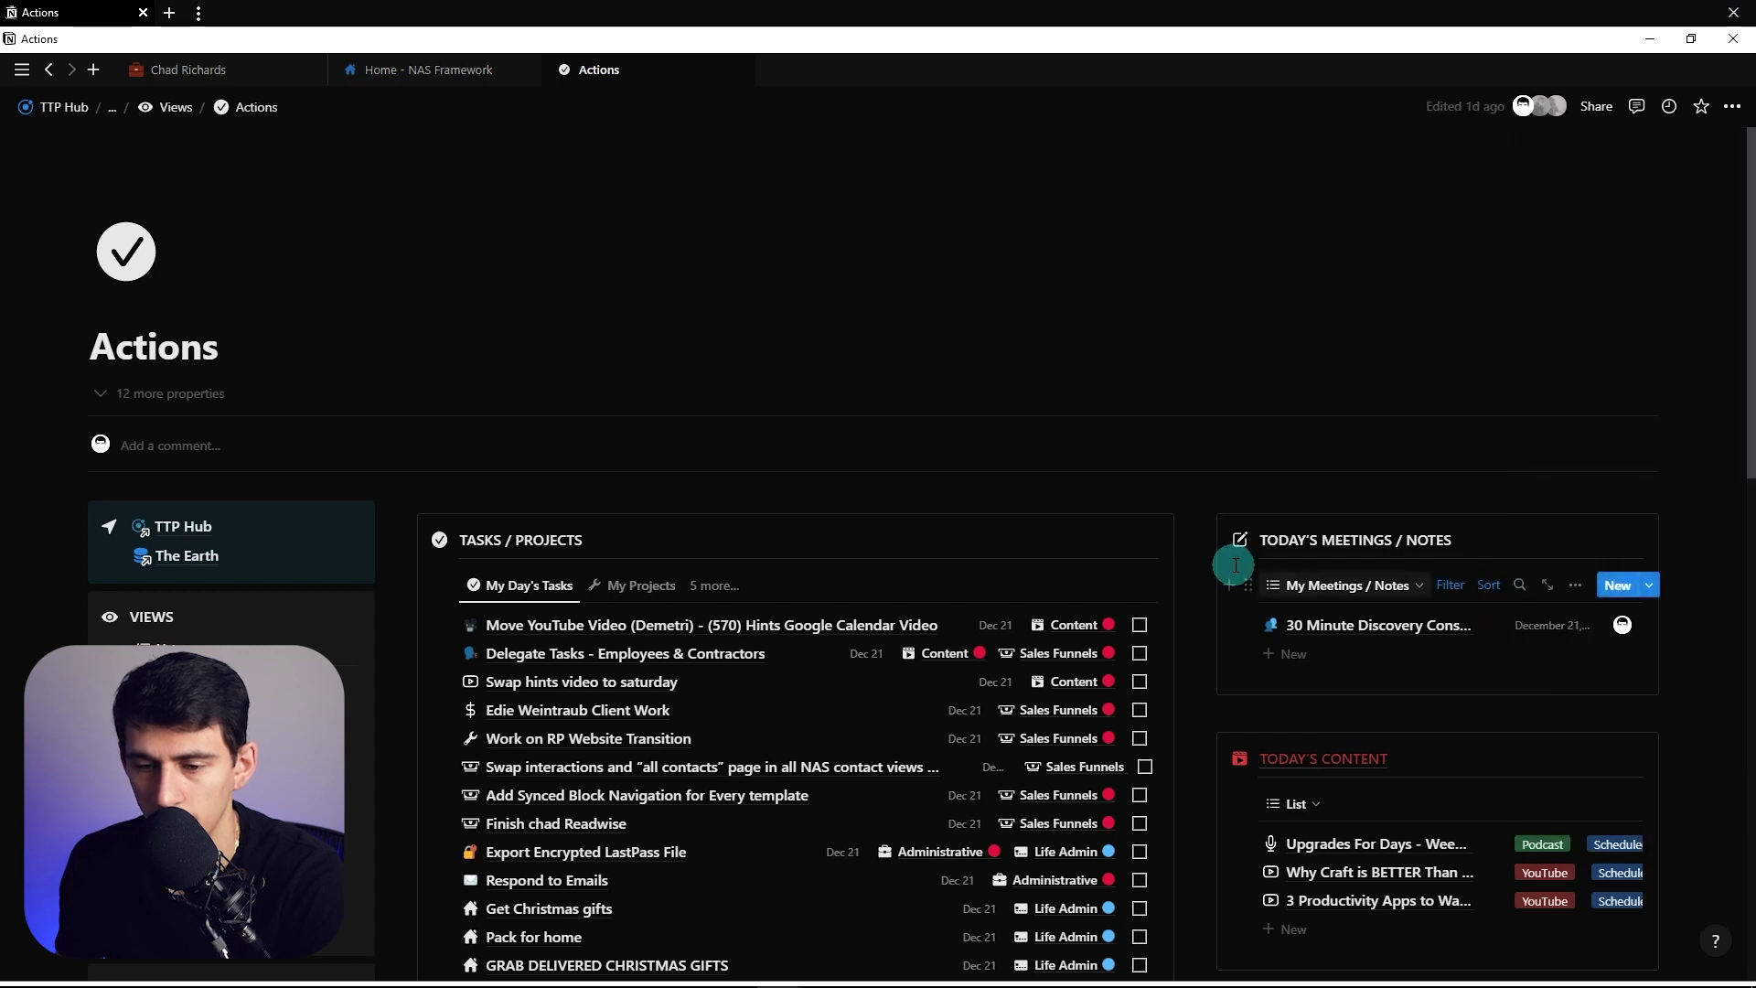
scroll(1216, 559, down, 2)
scroll(1215, 559, down, 5)
scroll(1494, 795, up, 6)
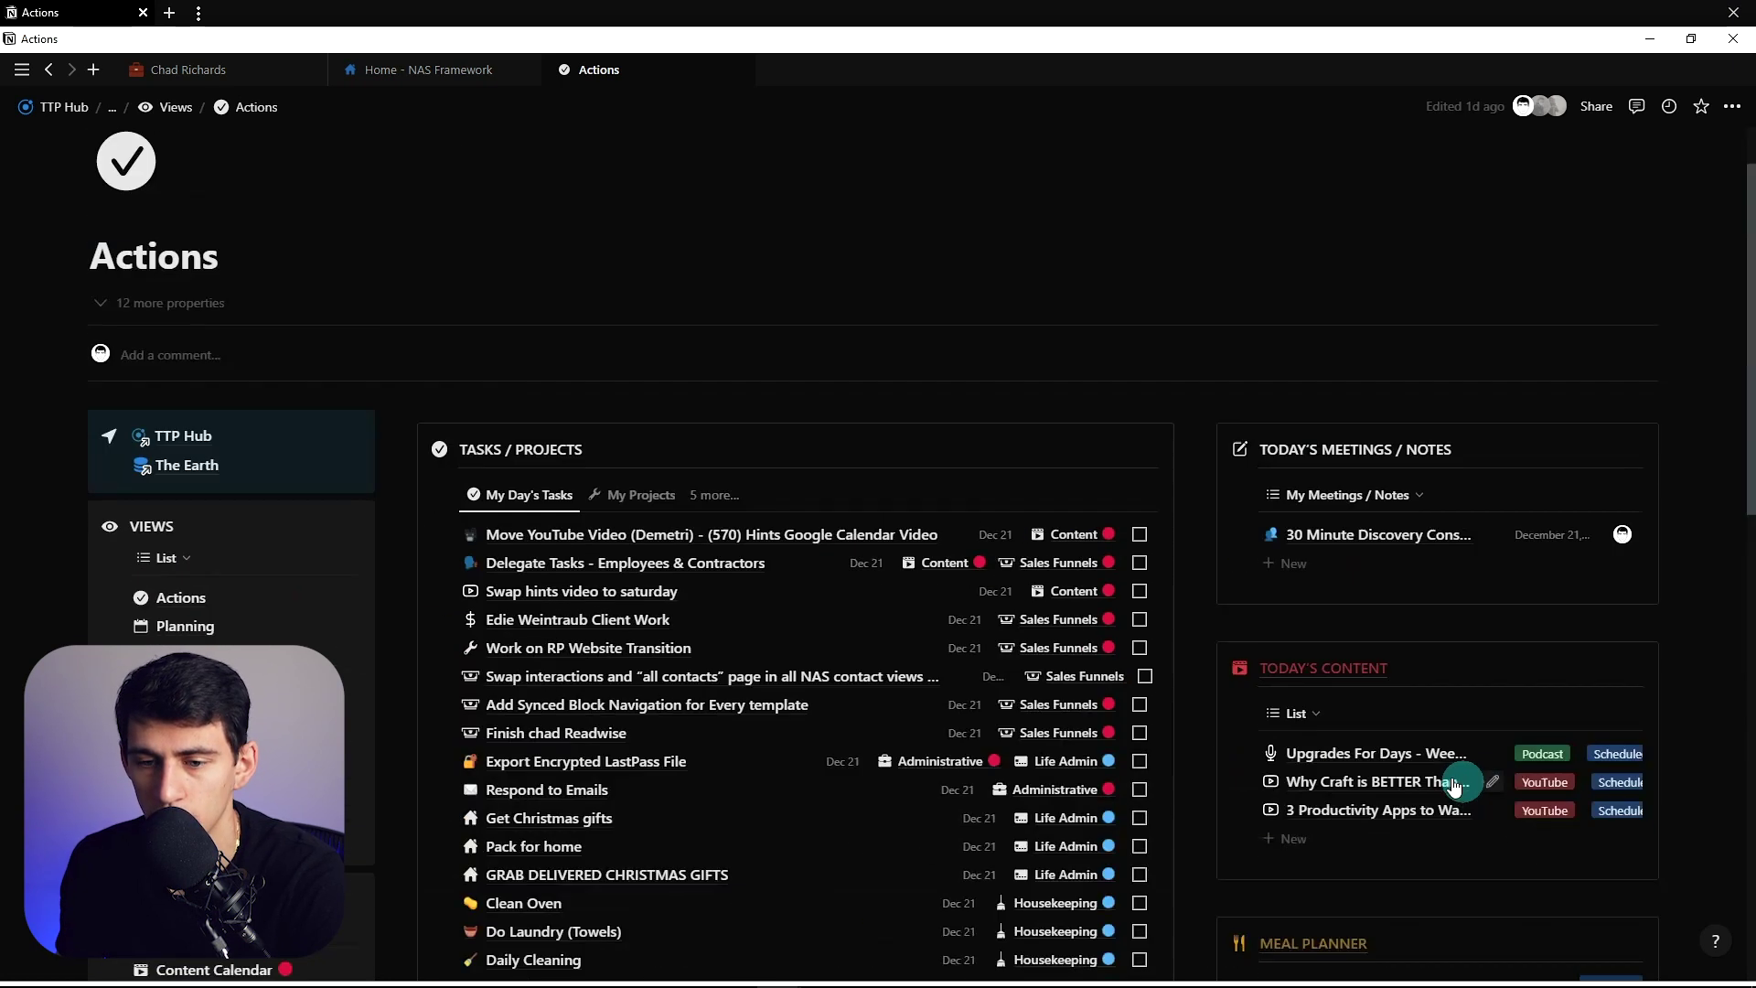
scroll(899, 339, down, 10)
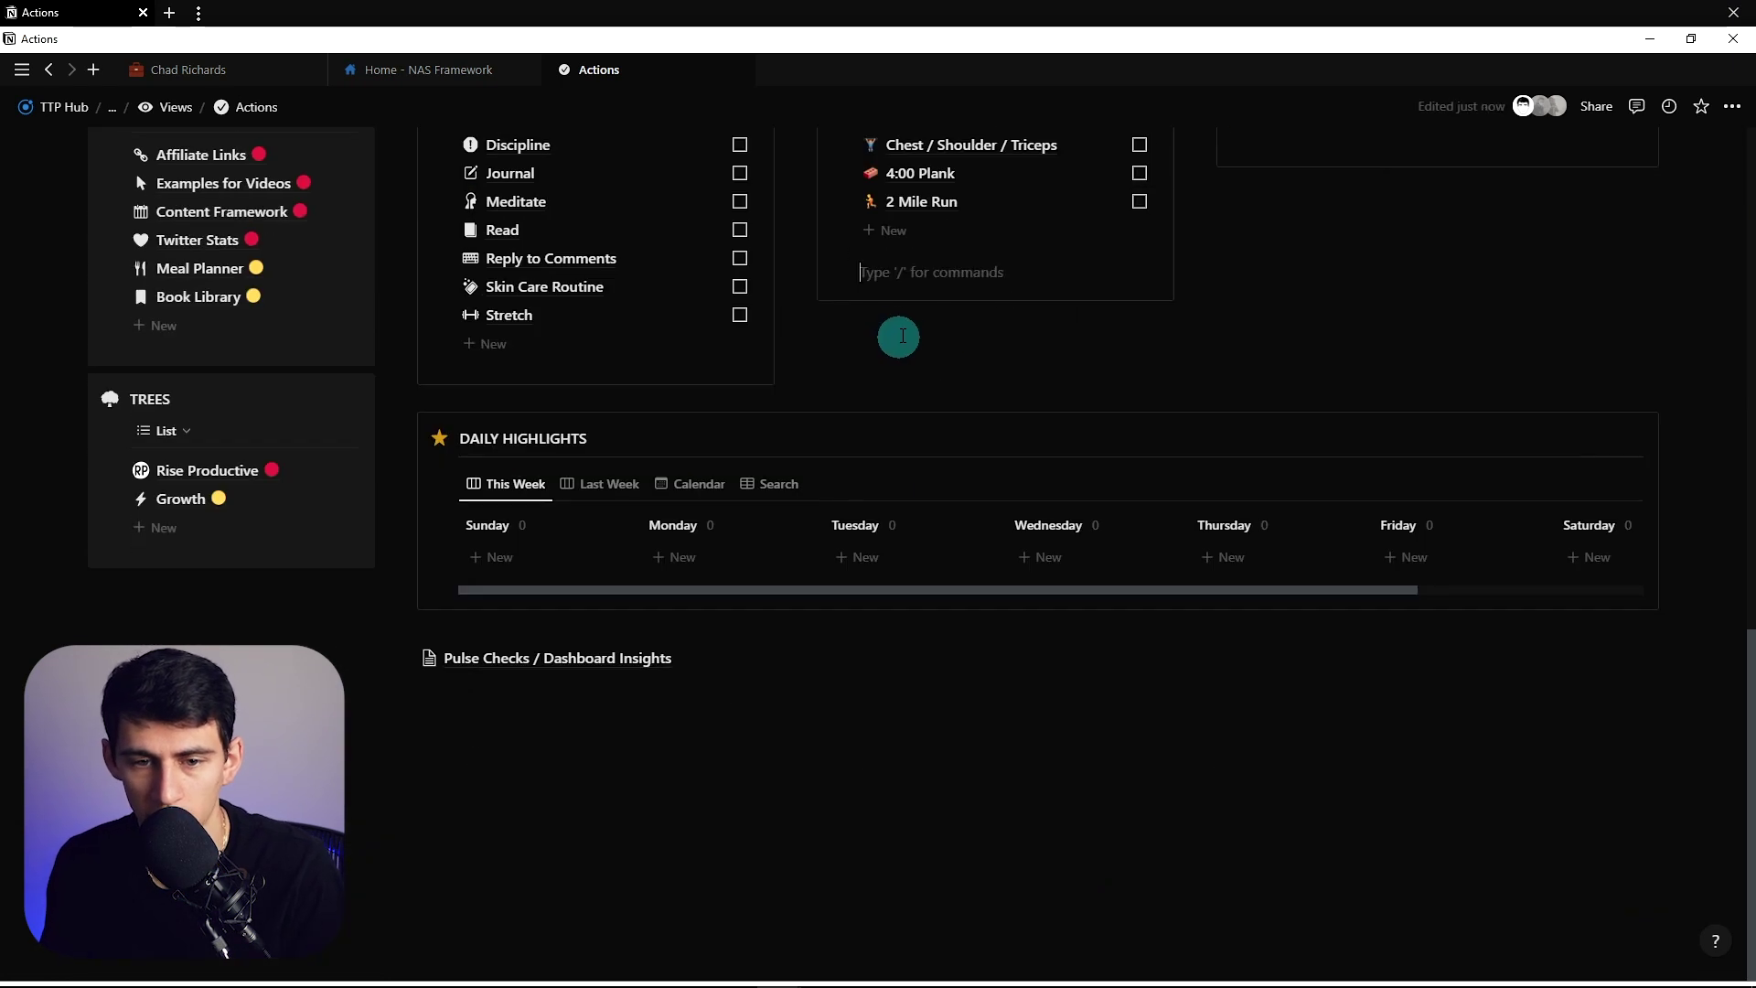
text(dsadsadsadsa)
scroll(1322, 389, up, 10)
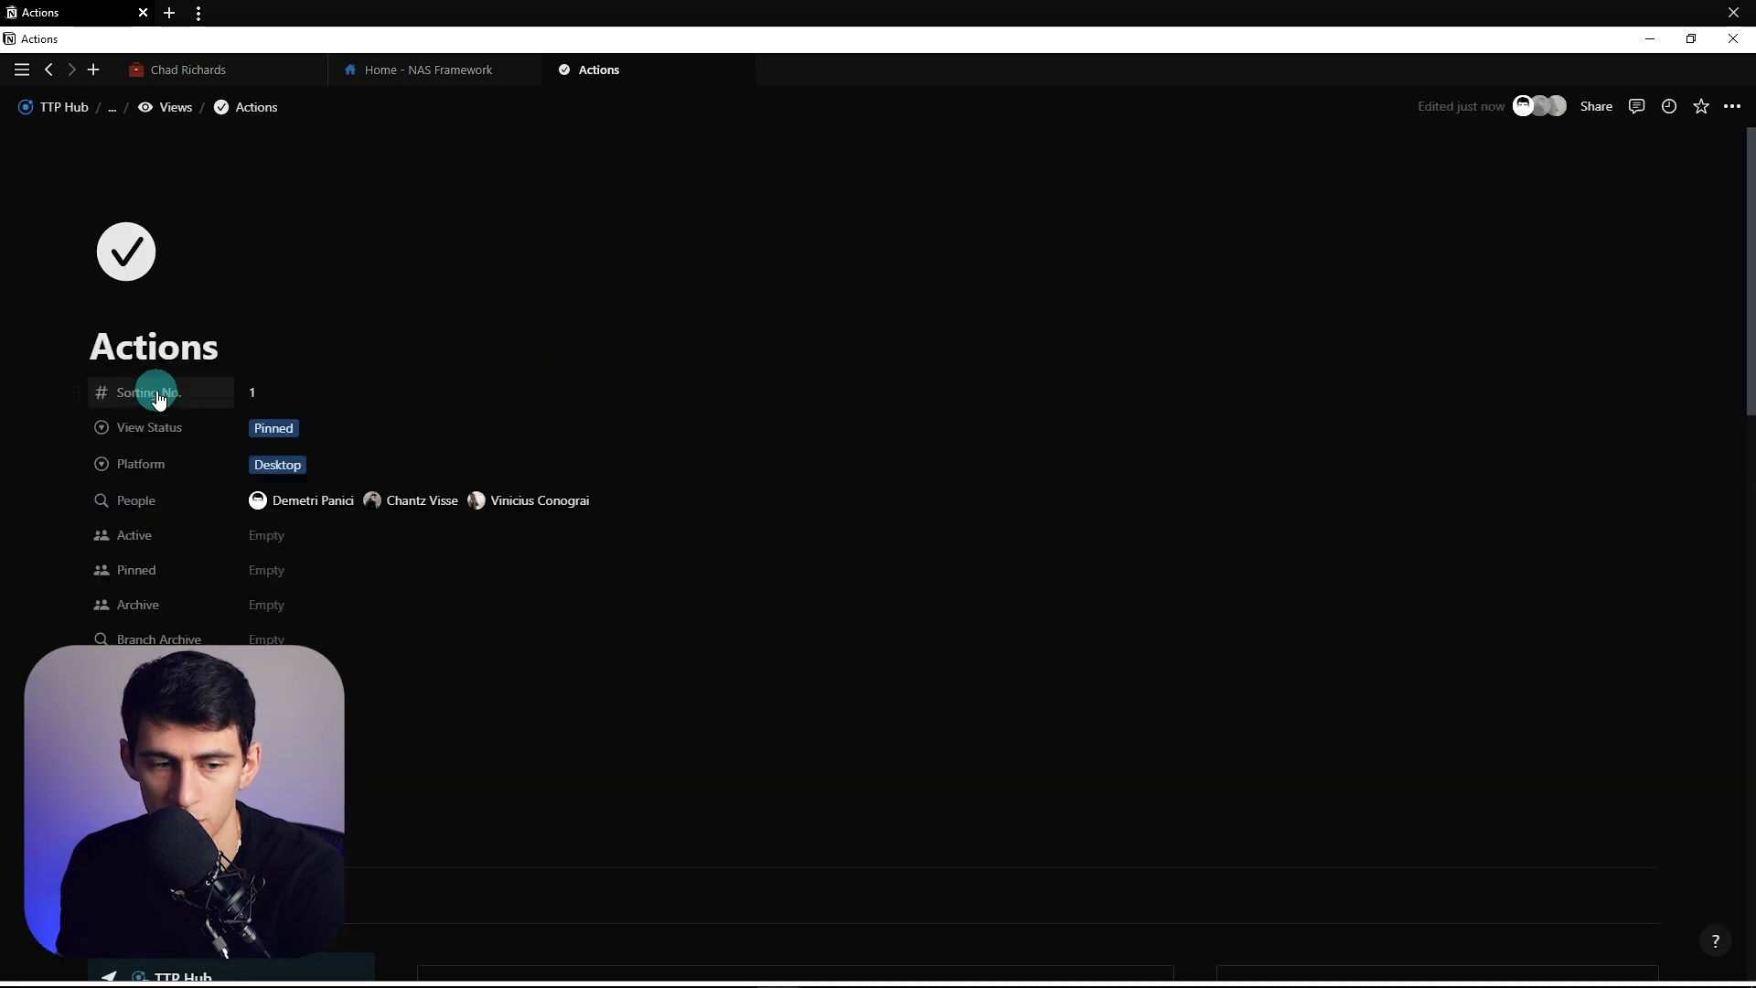
scroll(577, 521, down, 1)
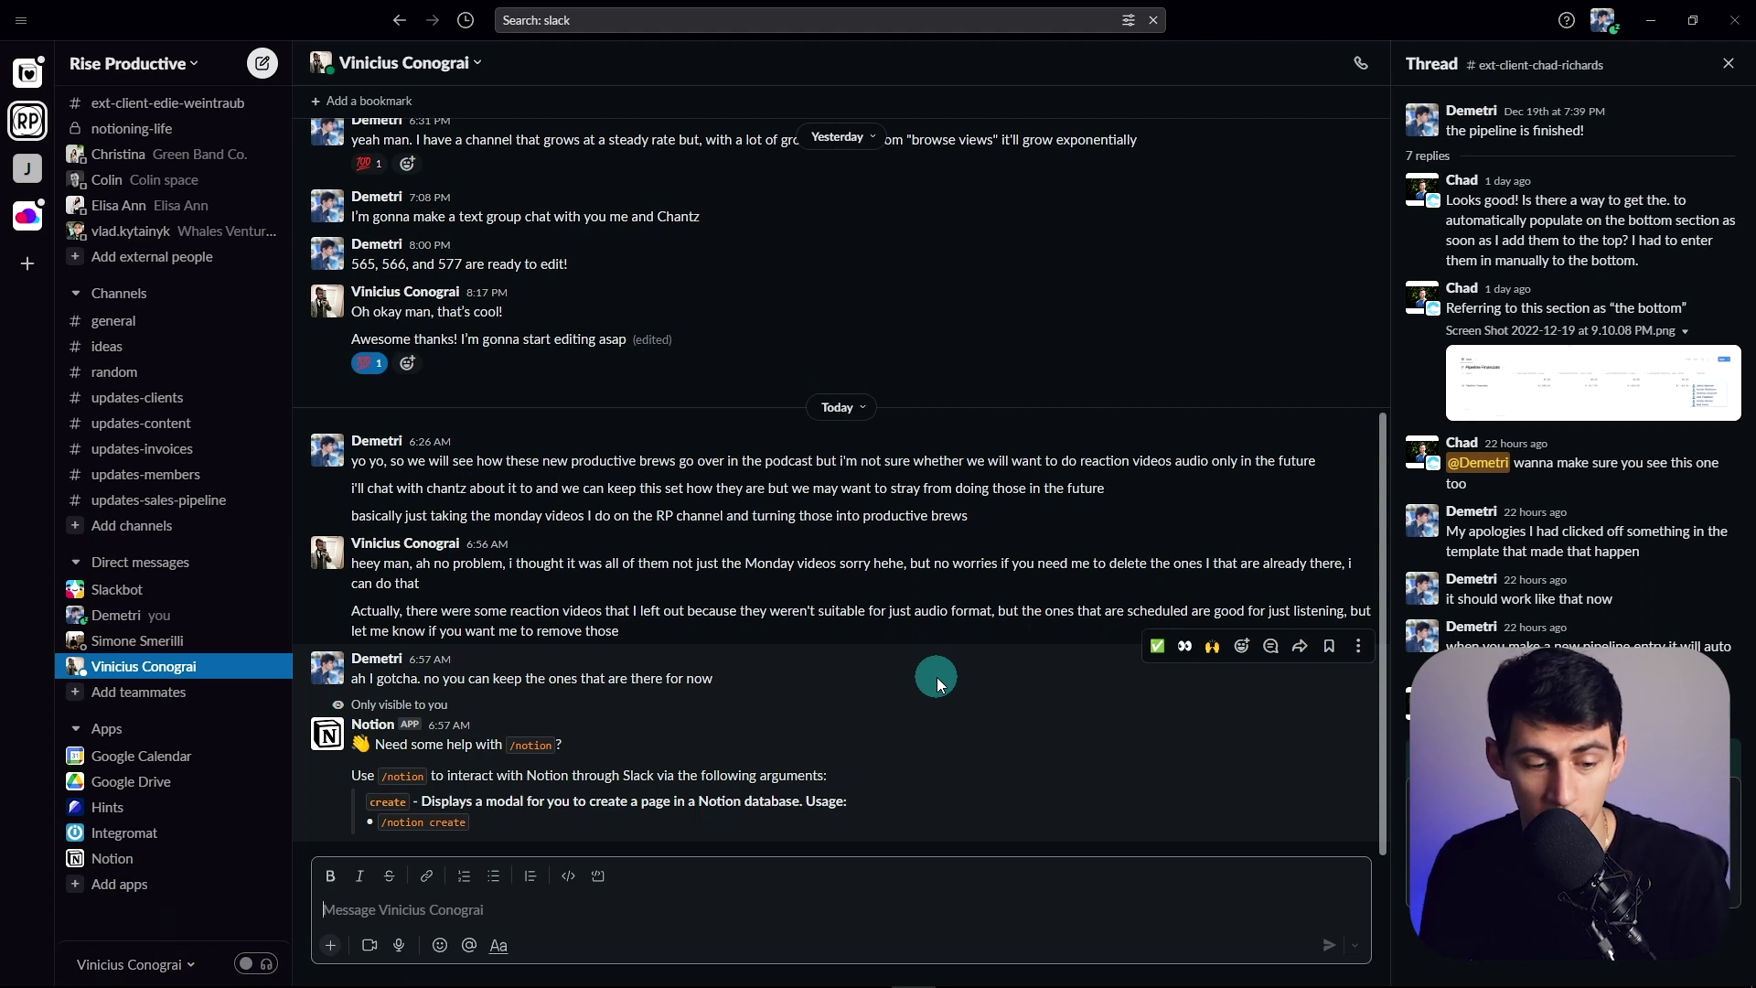
text(/)
text(notion)
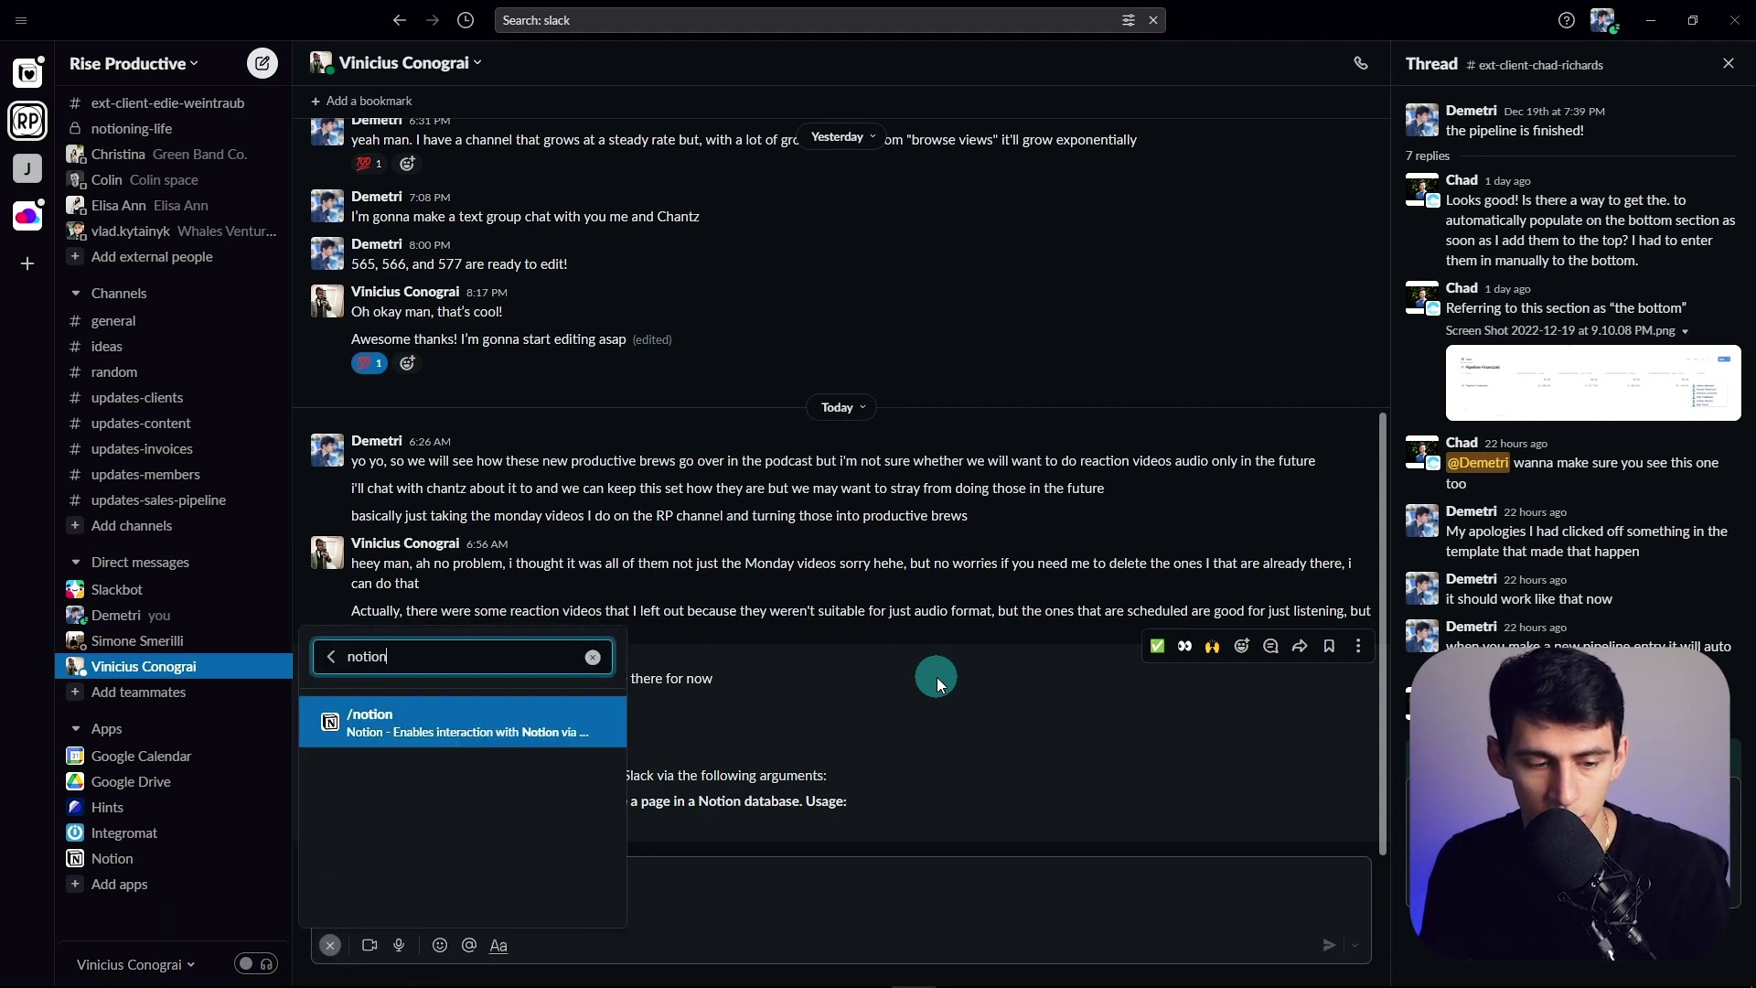
Step: Run /notion create to open Send to Notion and search its databases for 'tasks'
key(Return)
text(create)
key(Return)
click(830, 470)
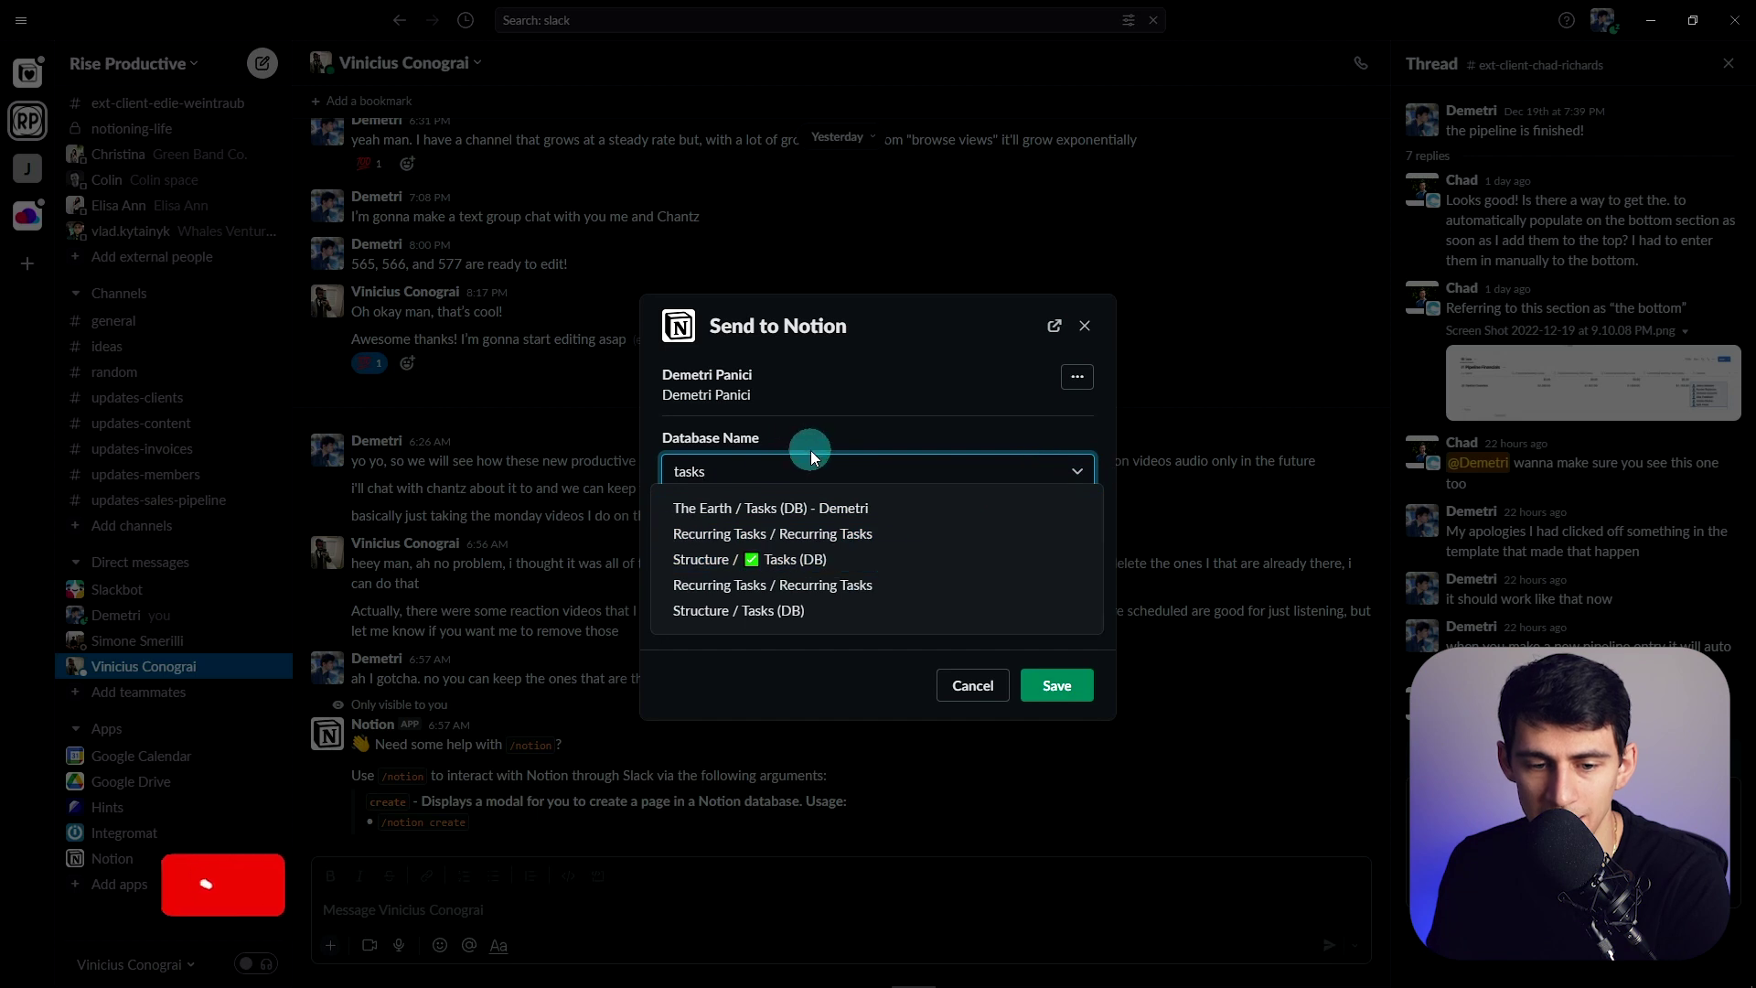
mouse_move(820, 971)
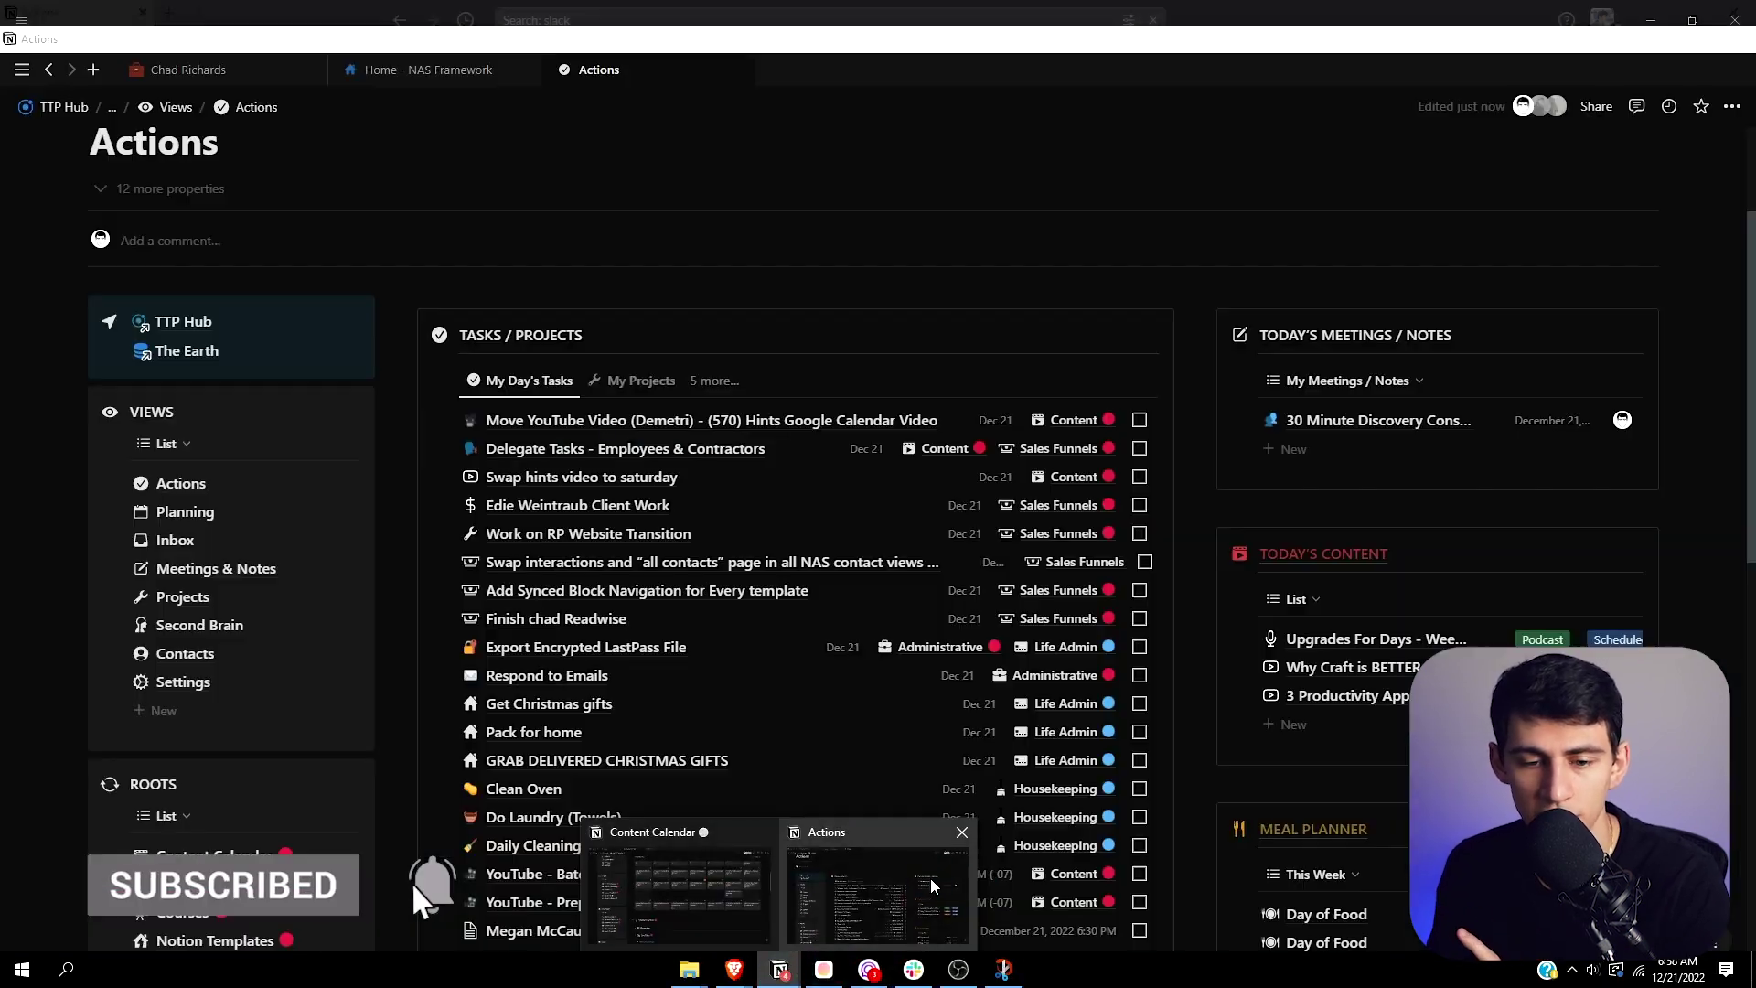
Step: Copy the My Day's Tasks view link in Notion and paste it into Slack's Database Name field
click(869, 896)
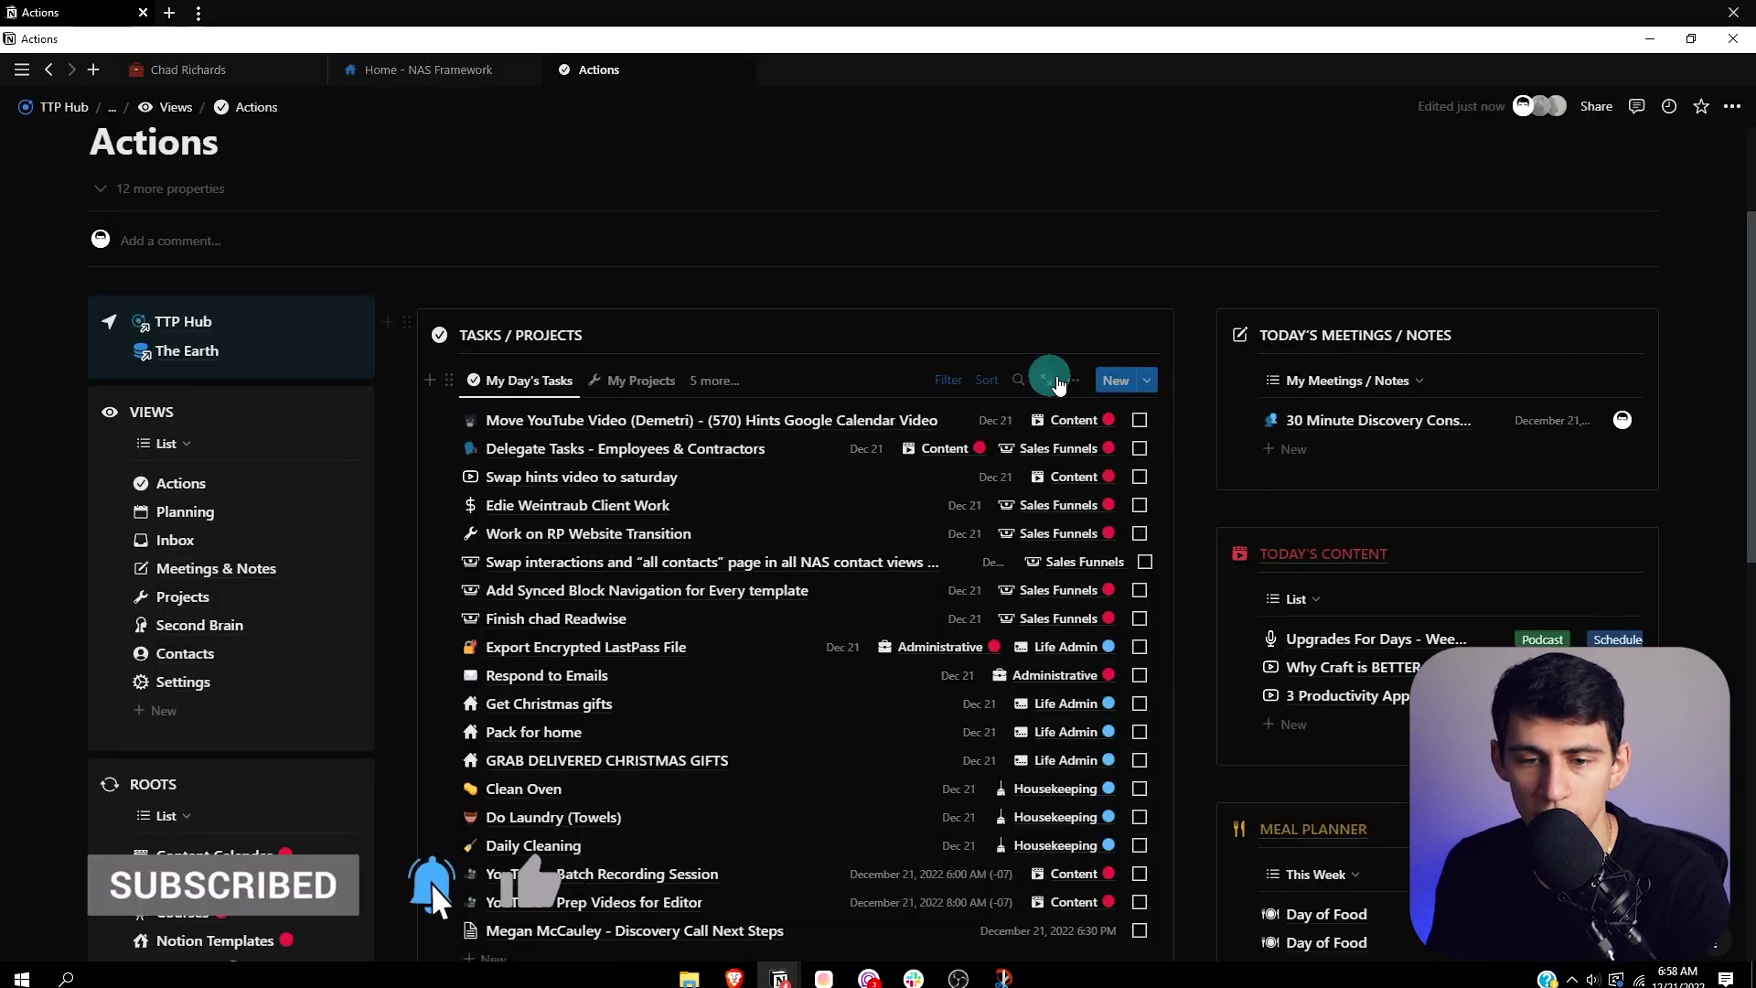
click(1073, 380)
click(960, 720)
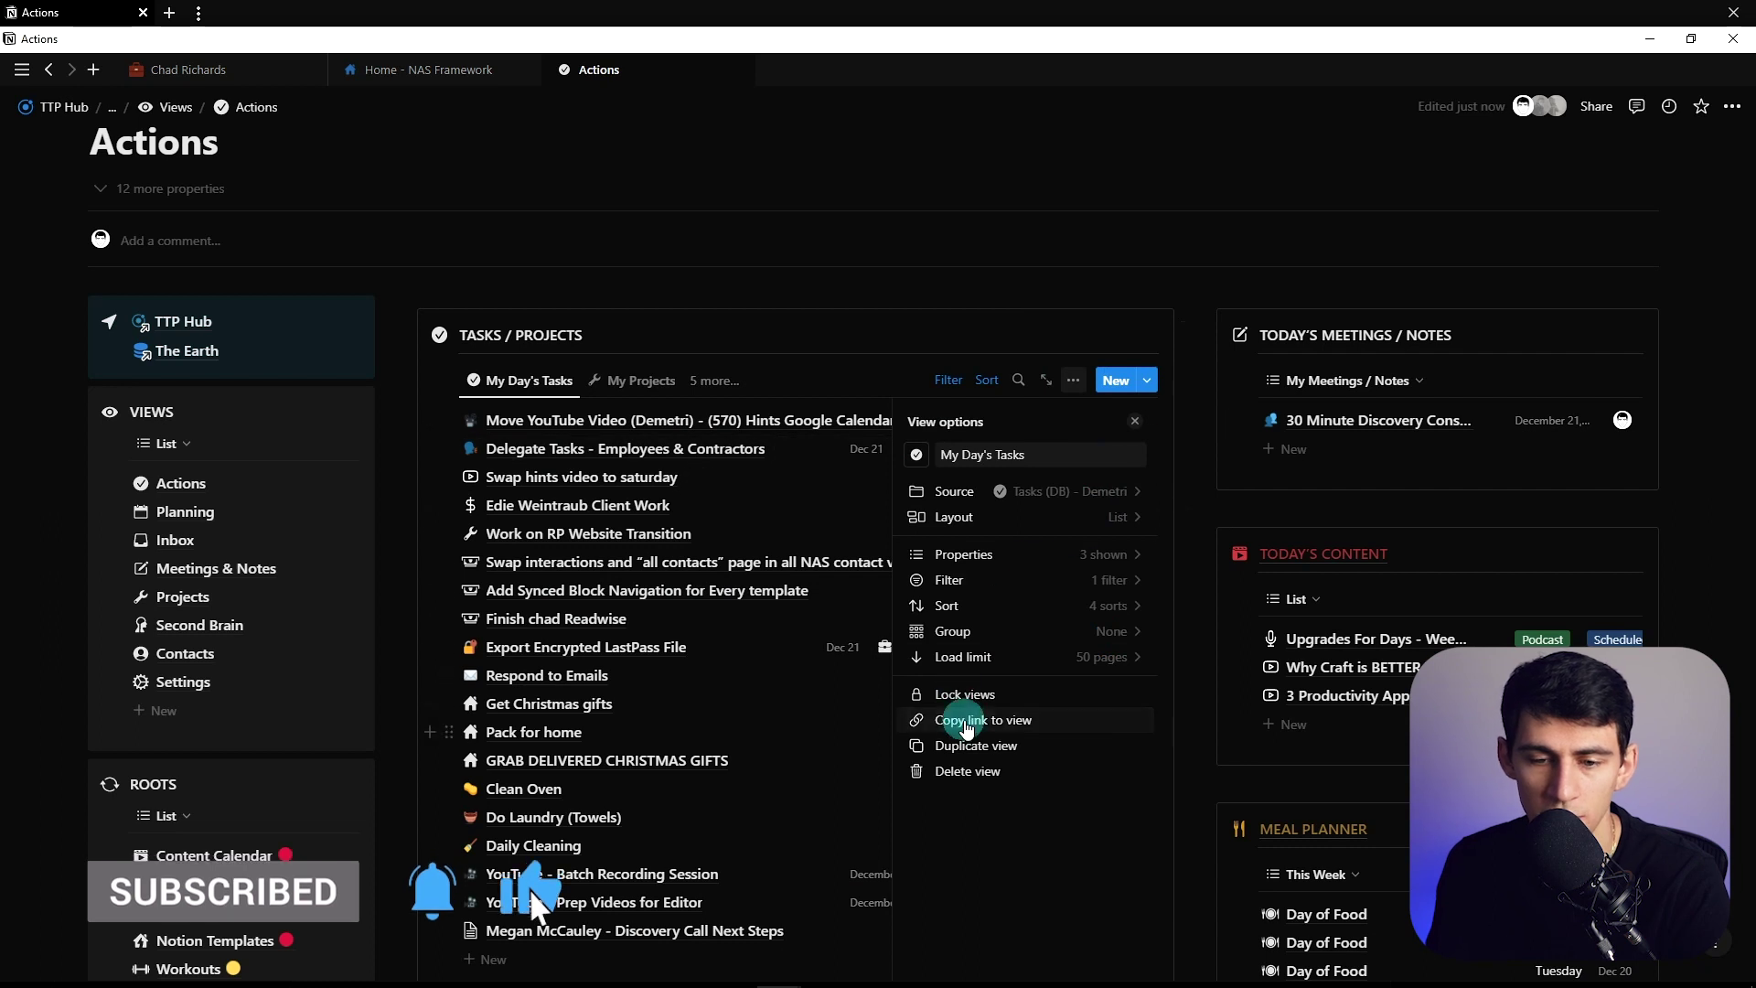
key(alt+Tab)
click(774, 471)
key(ctrl+v)
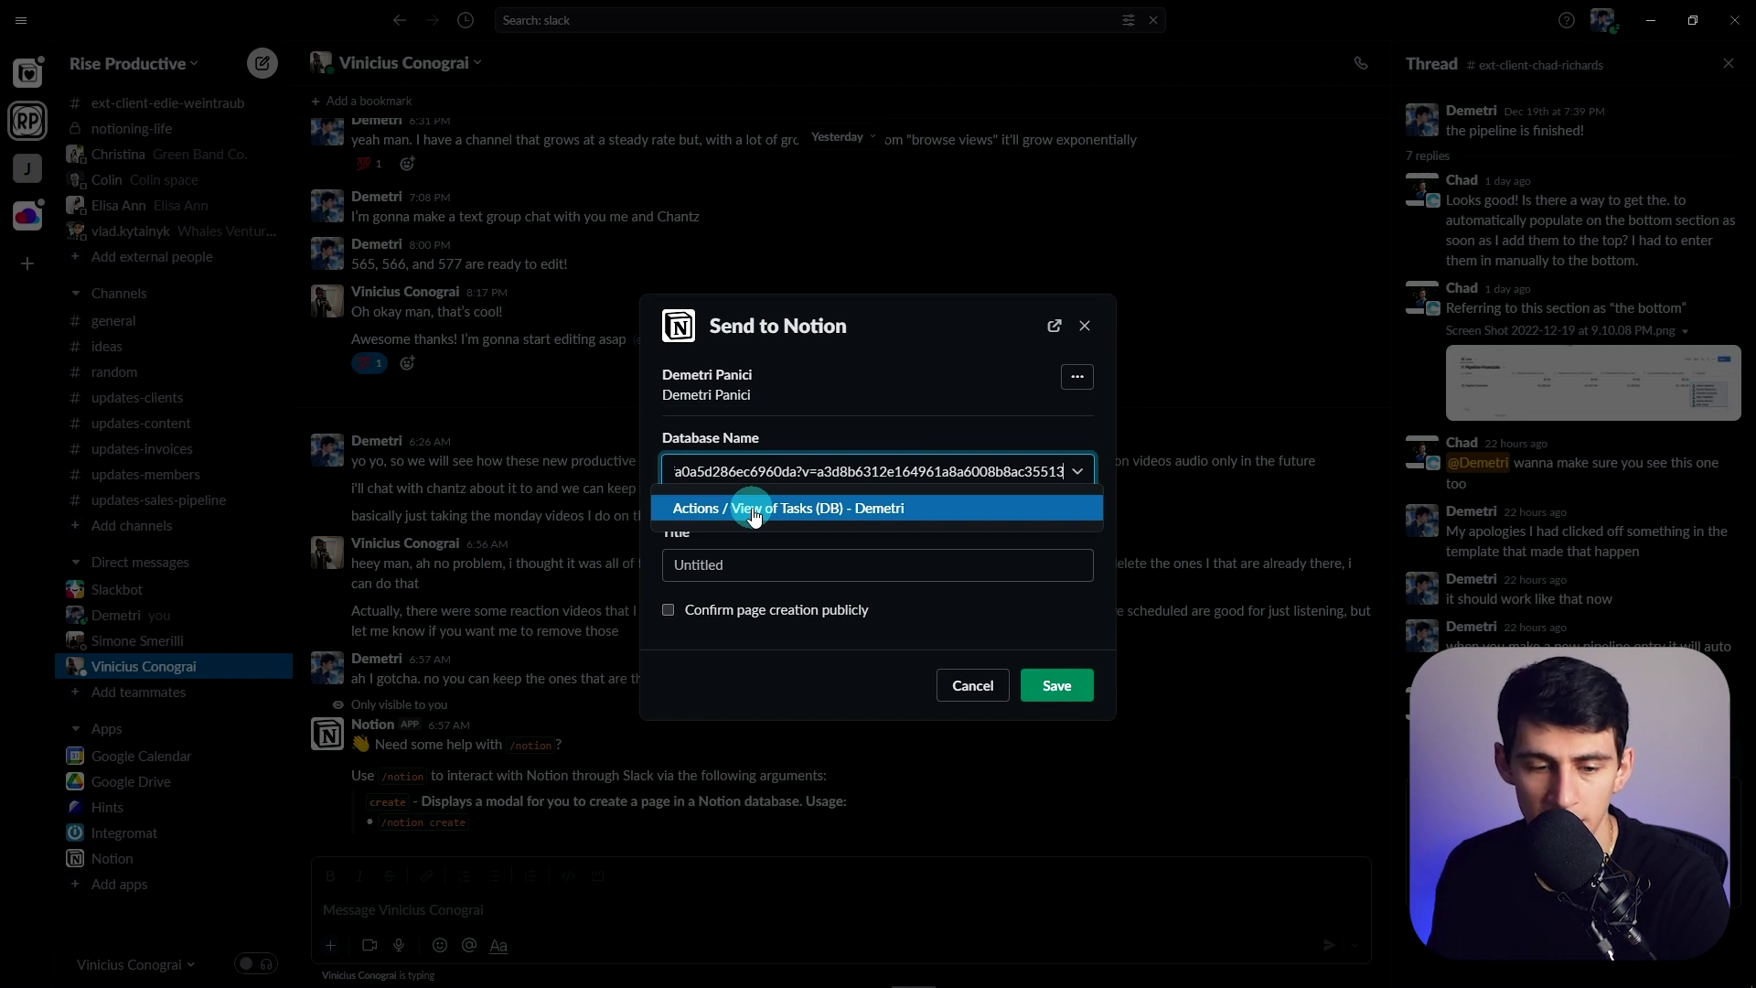
Step: Select Actions / View of Tasks (DB) and title the task 'QA All Podcast Episodes'
click(754, 512)
click(741, 542)
text(QA All Pod)
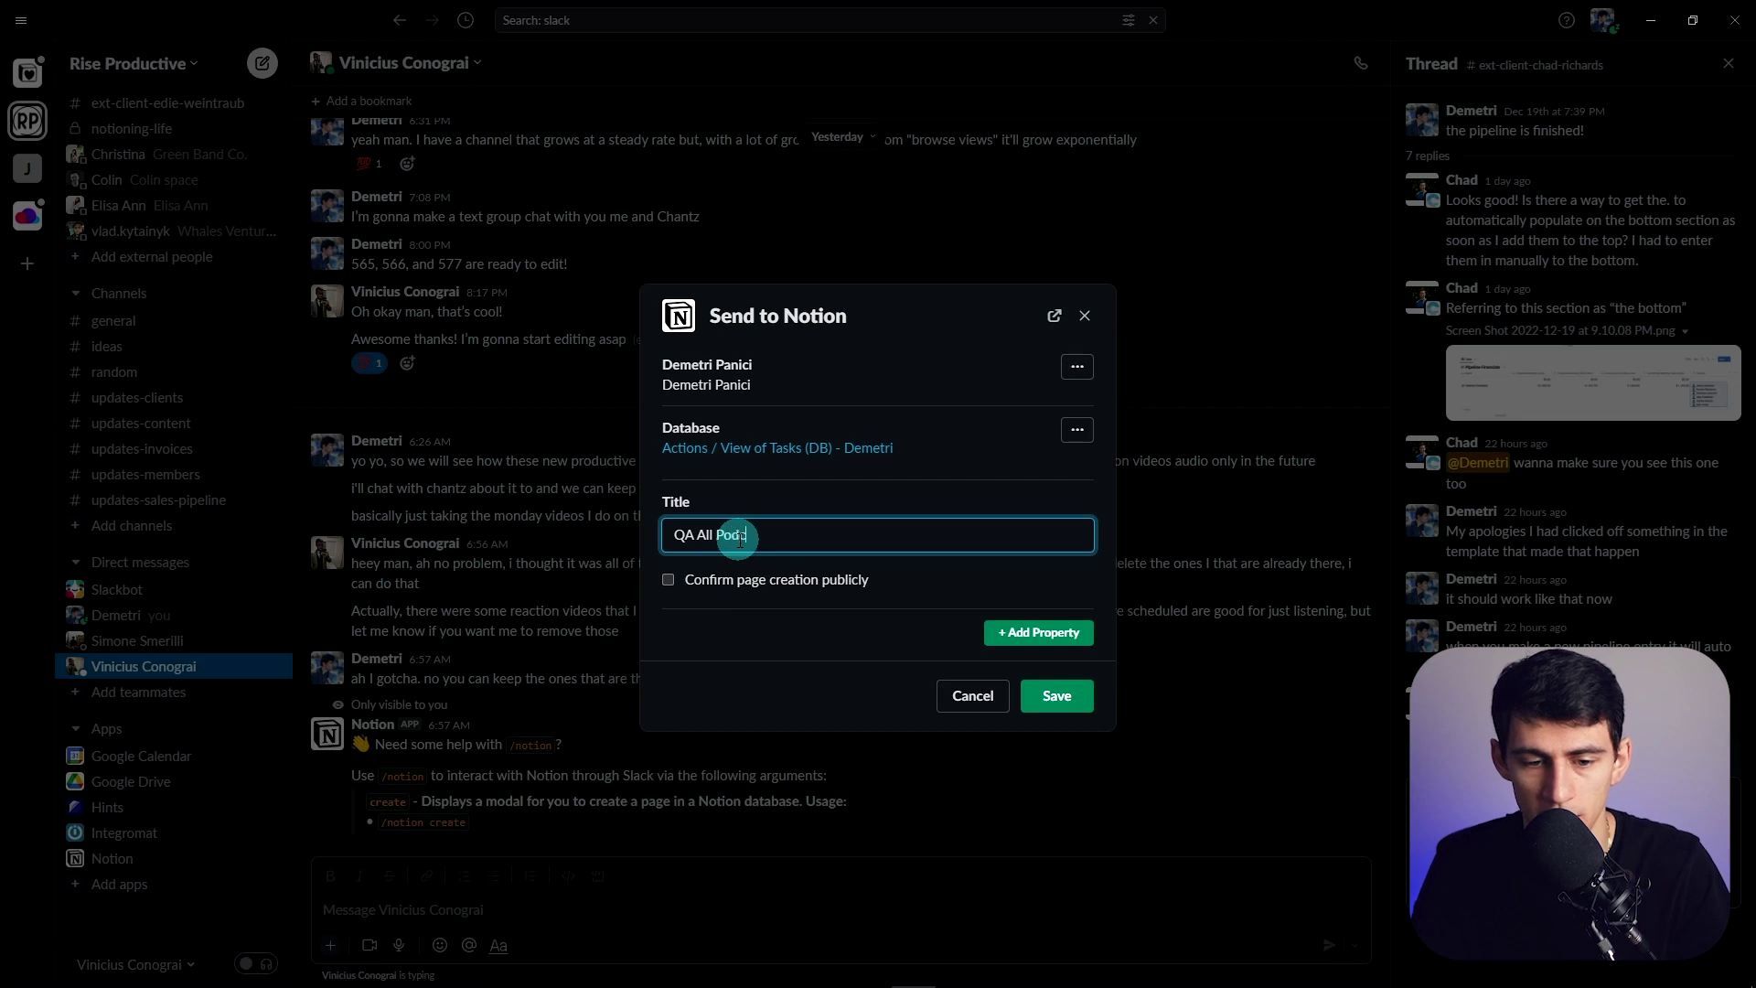
text(cast Episodes)
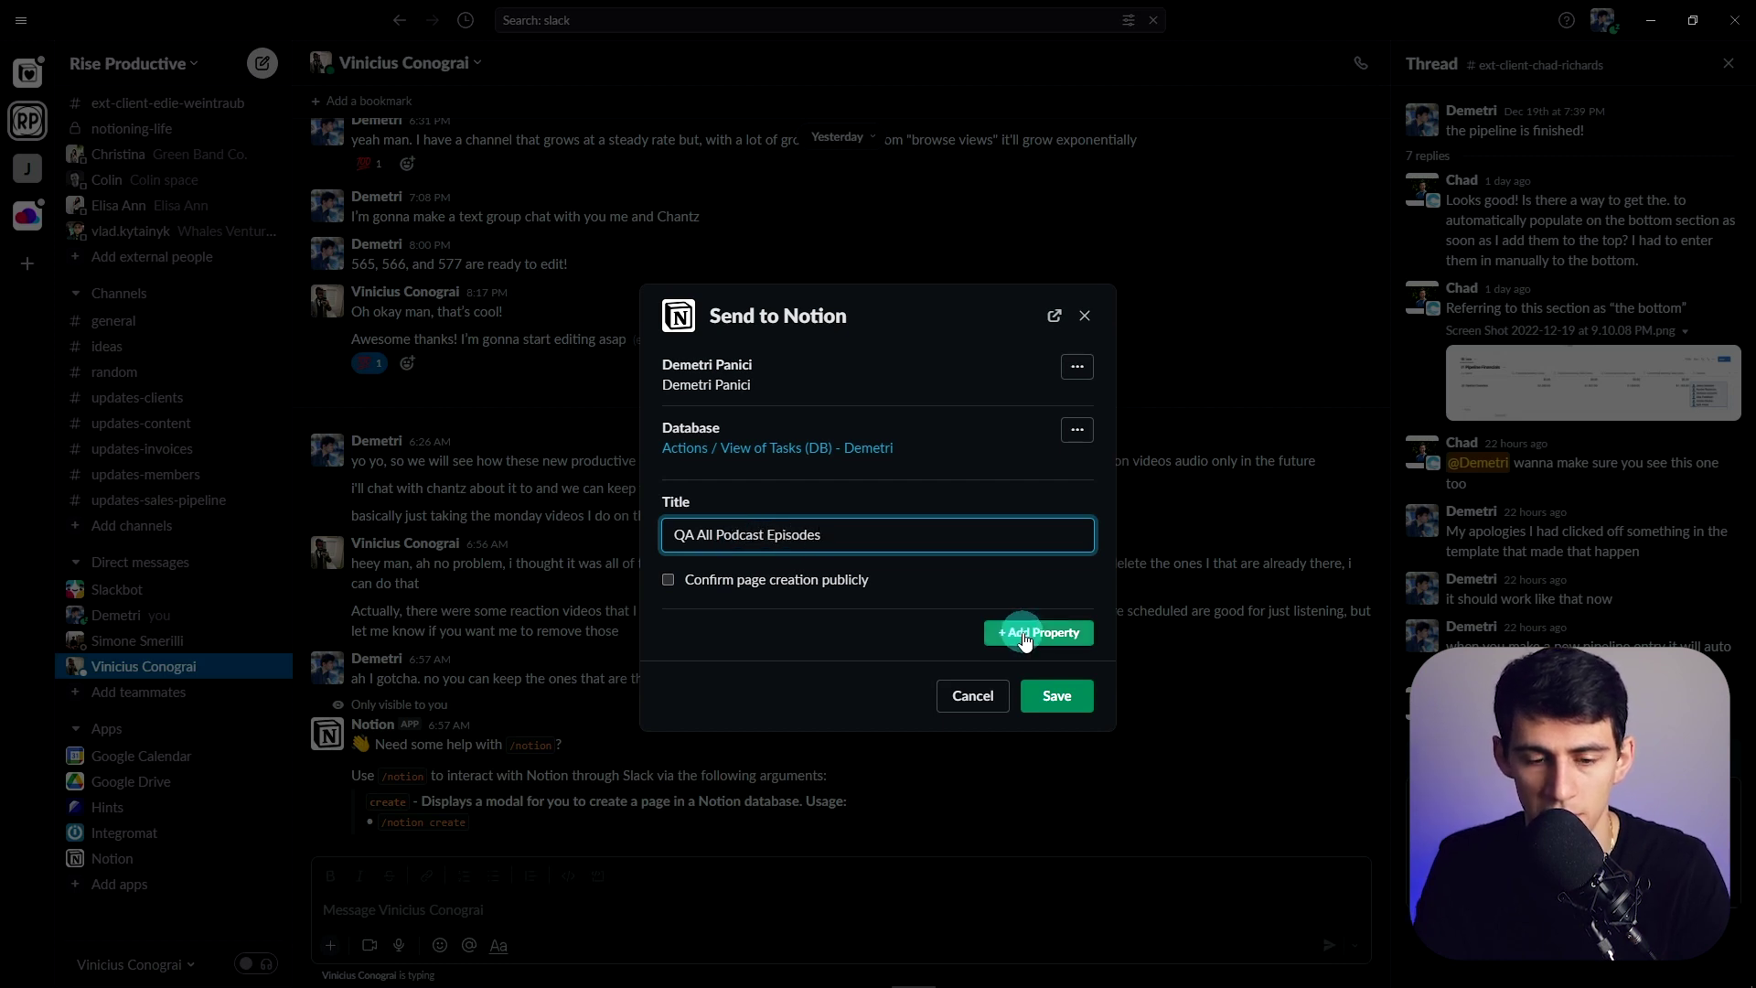
Step: Add a URL property to the new task
click(1023, 637)
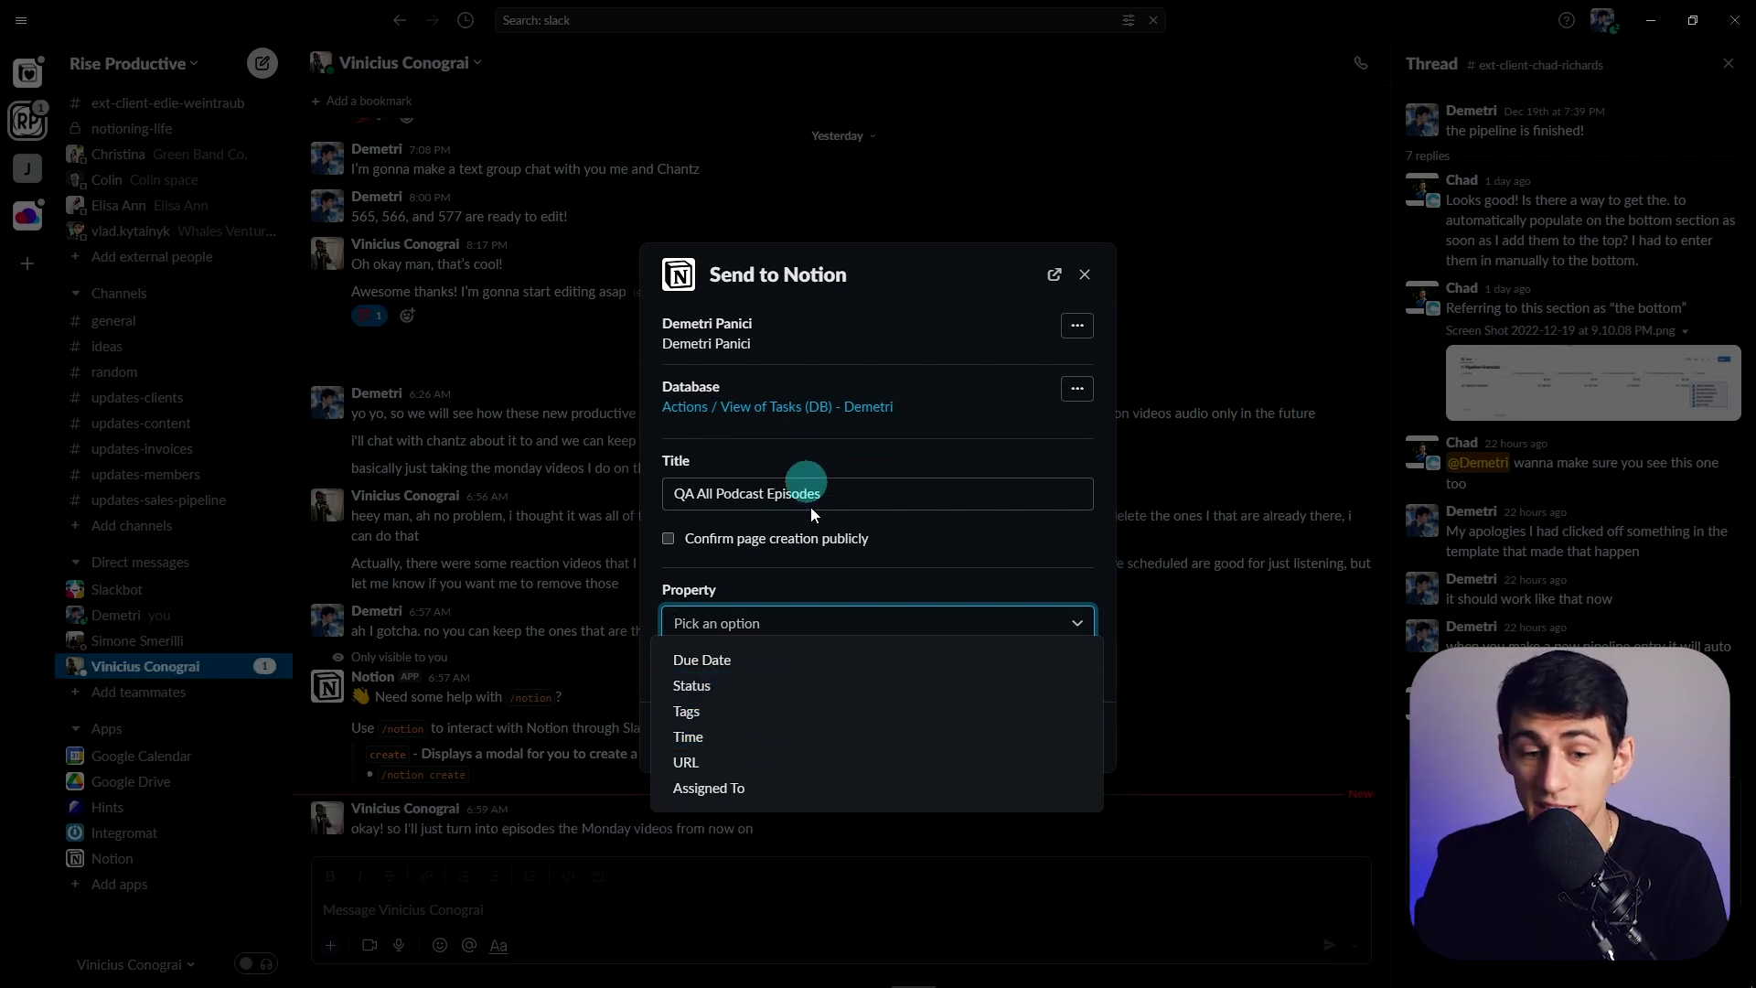
click(854, 584)
click(930, 619)
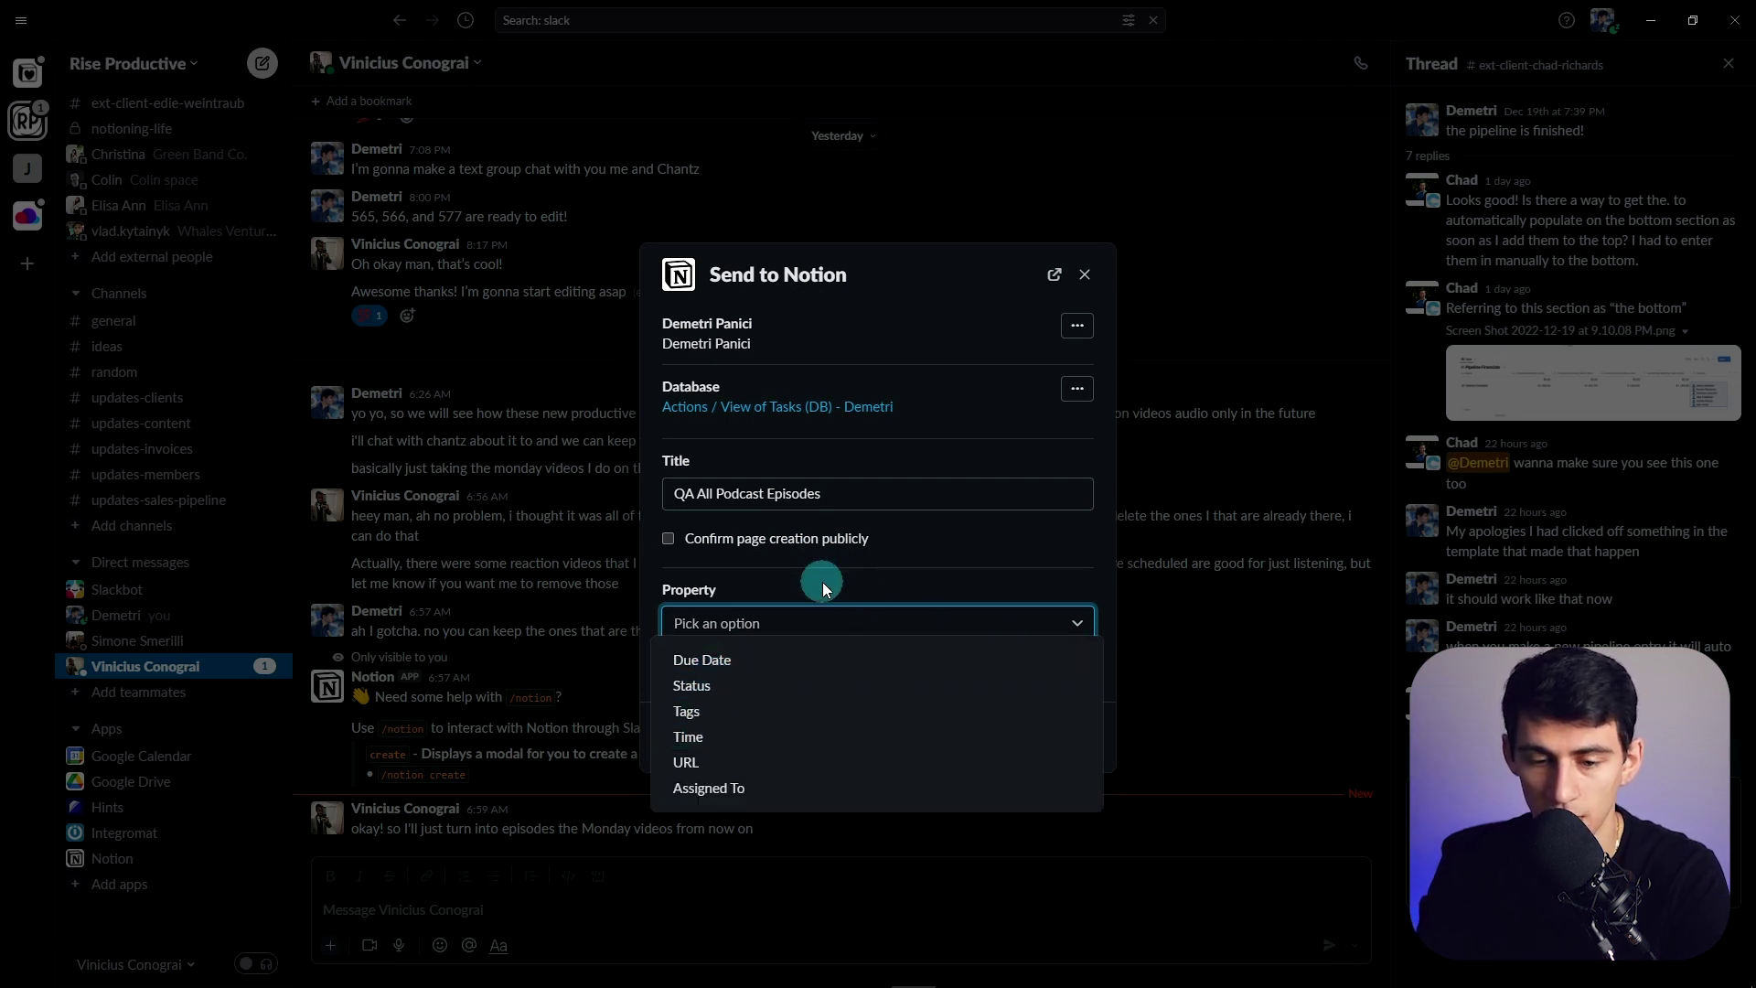
click(822, 585)
click(1077, 624)
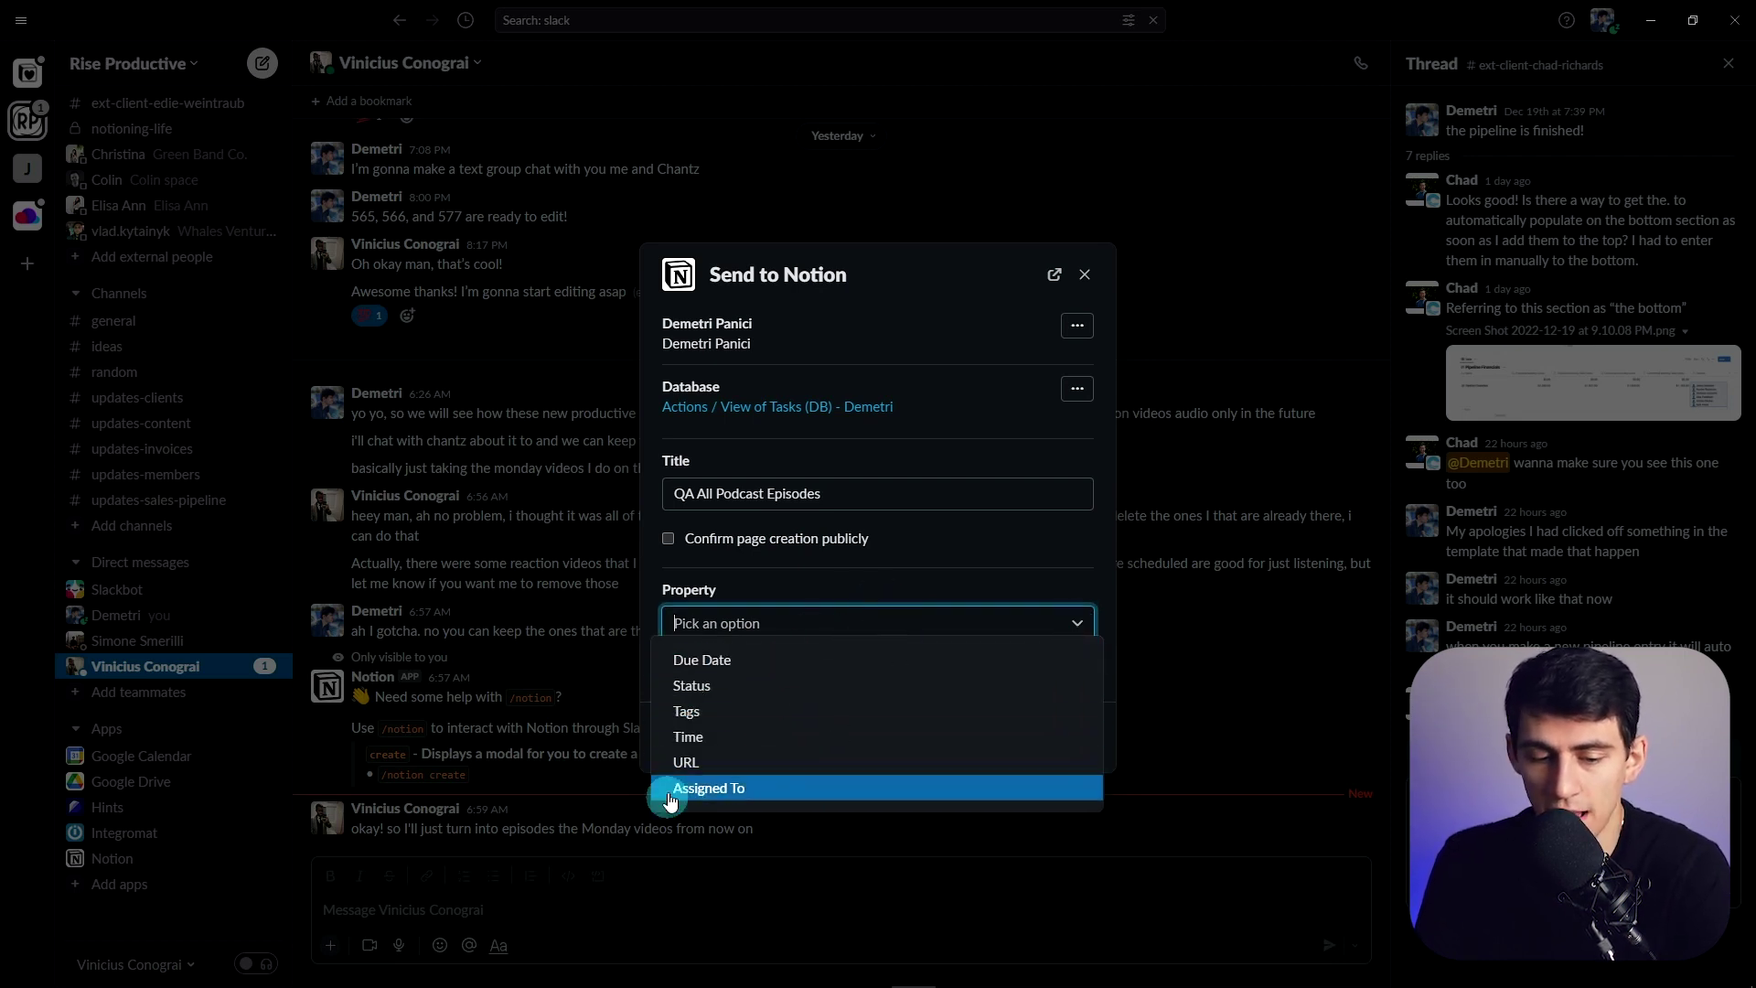
click(750, 762)
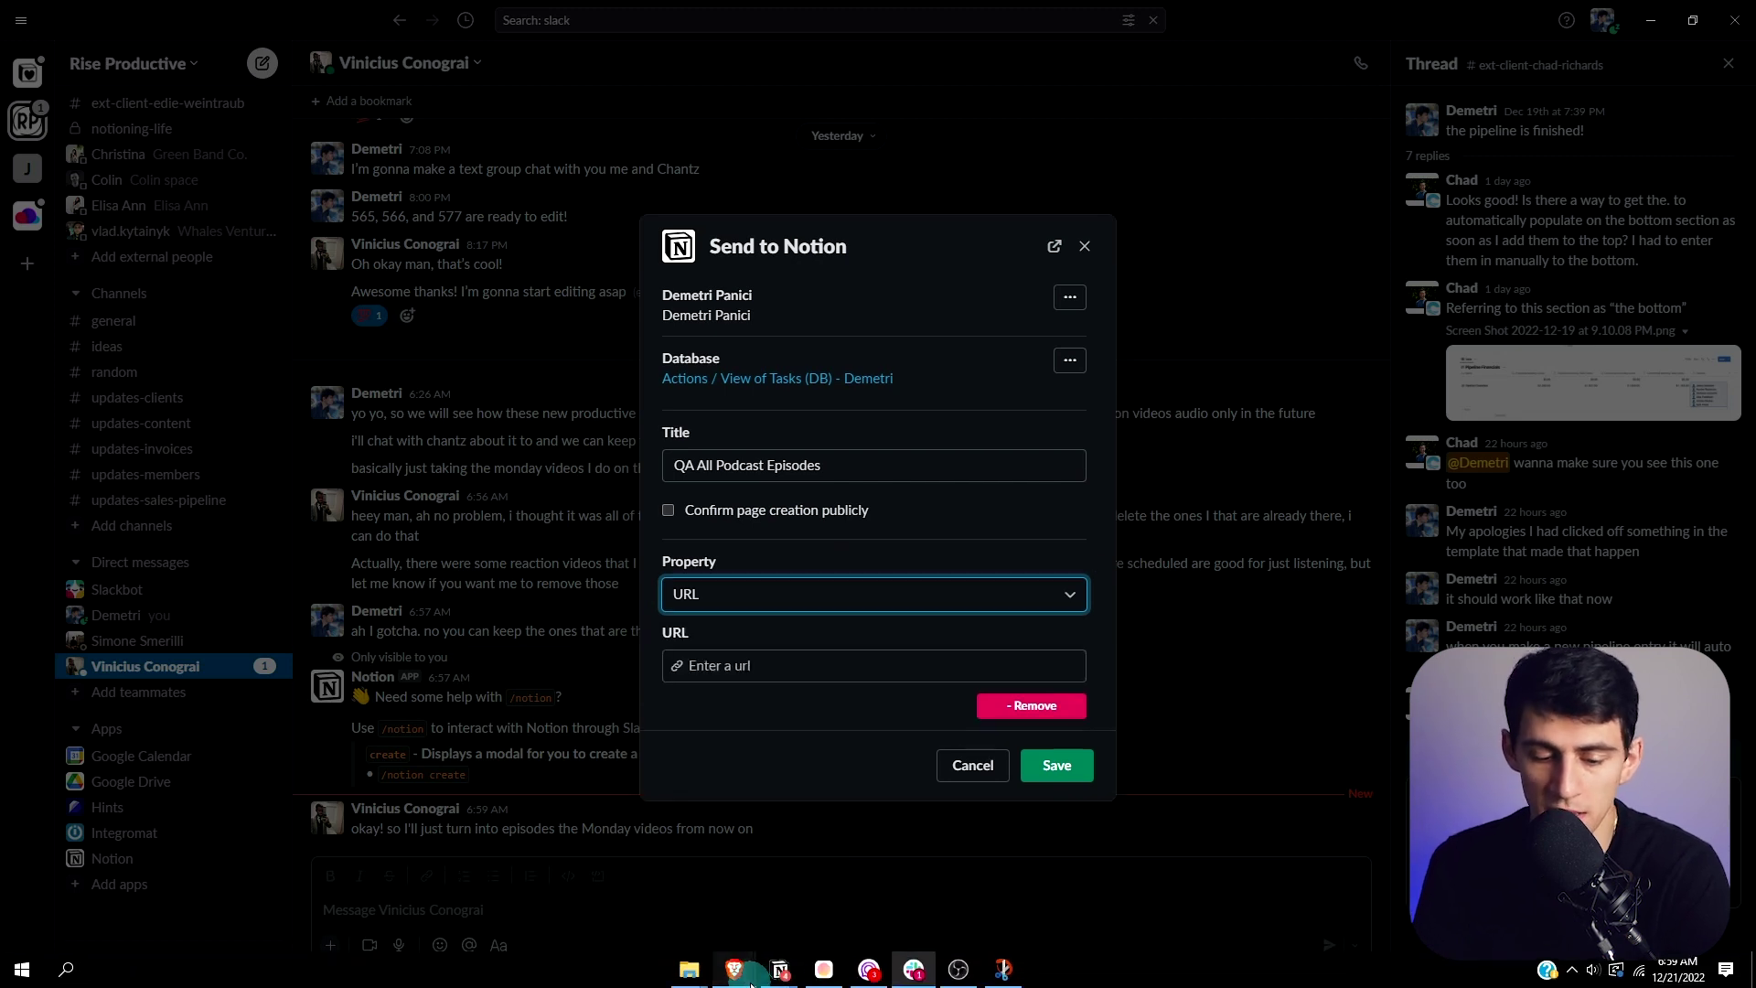
Step: Paste the Anchor episodes link into the URL field and save the task to Notion
mouse_move(733, 970)
click(674, 915)
key(ctrl+t)
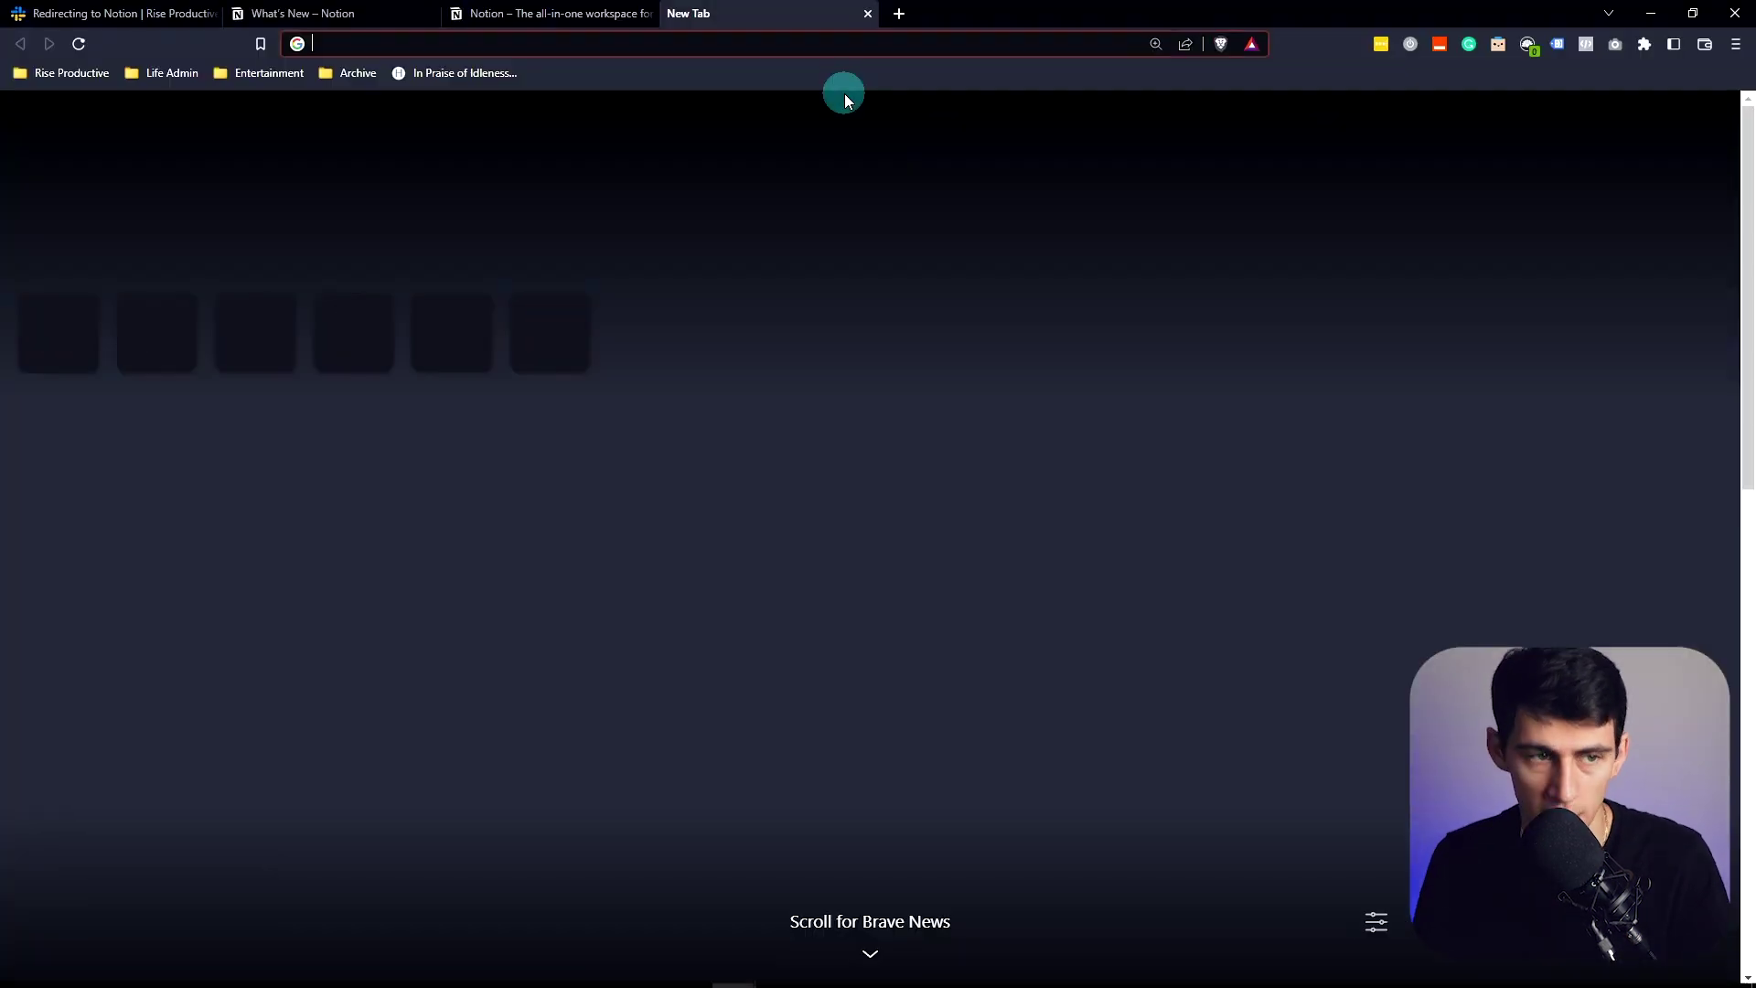
text(anchor.fm/dashboard/episodes)
key(alt+Tab)
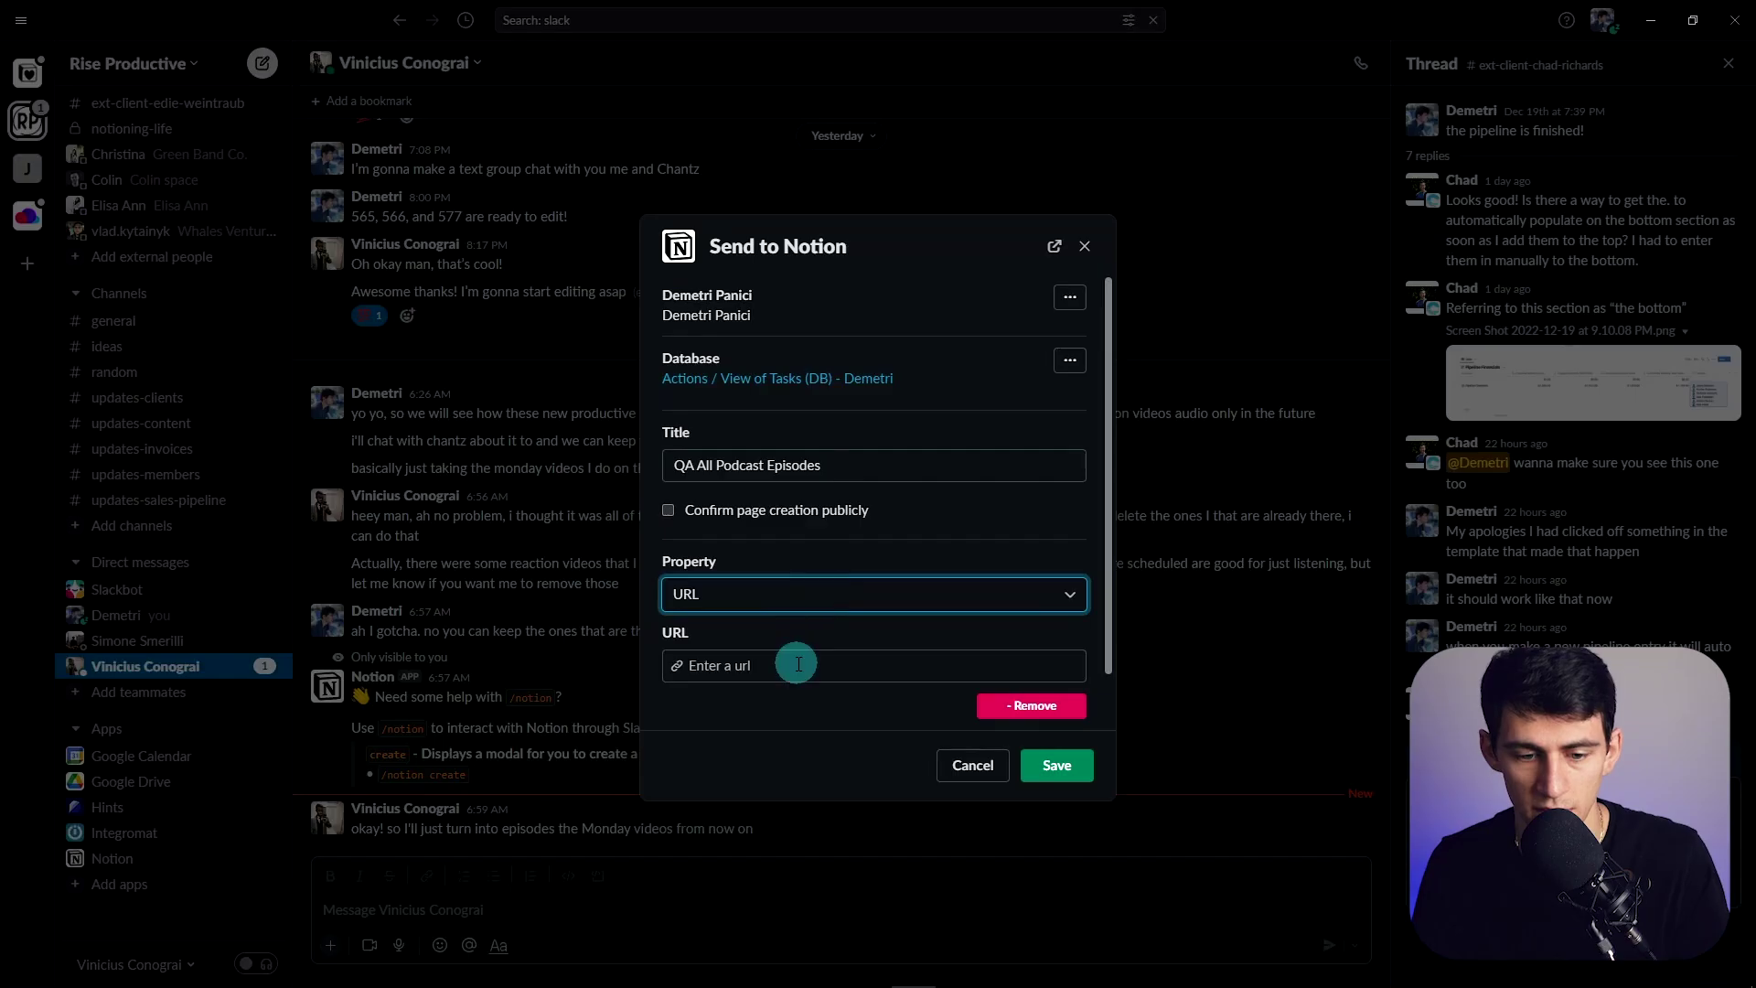
click(796, 665)
text(https://anchor.fm/dashboard/episodes)
click(1057, 767)
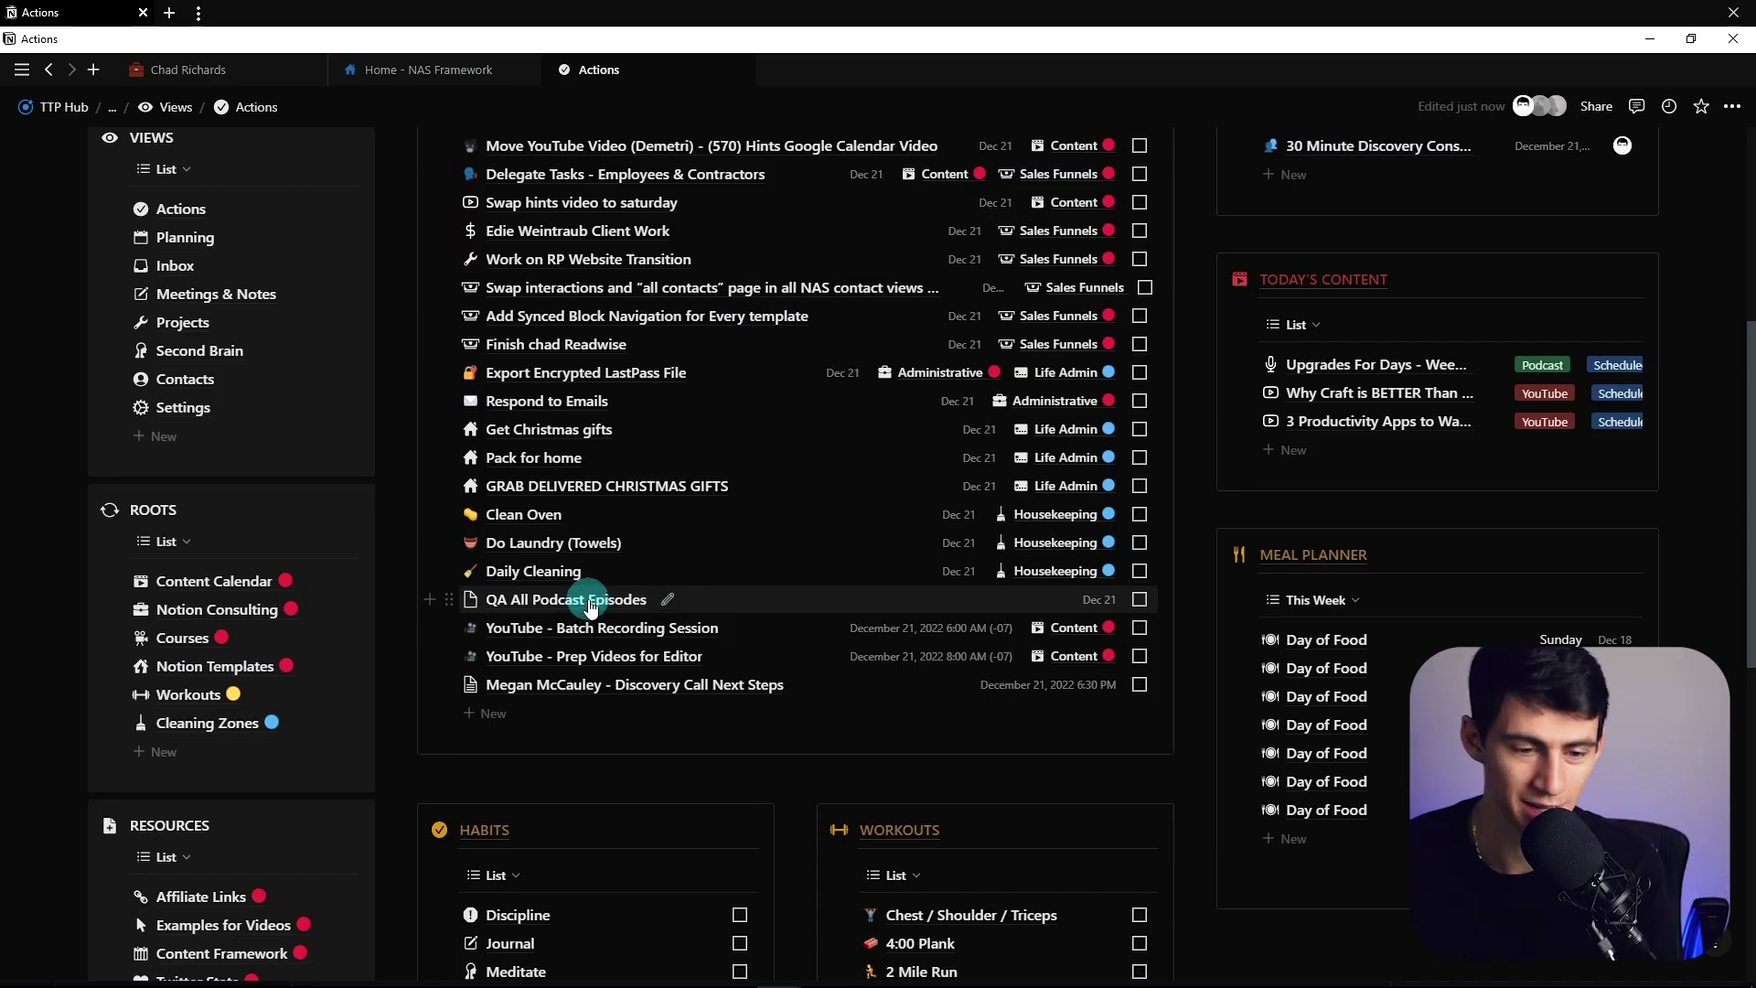
Step: Open QA All Podcast Episodes in side peek and review the task list's filter rules
click(590, 602)
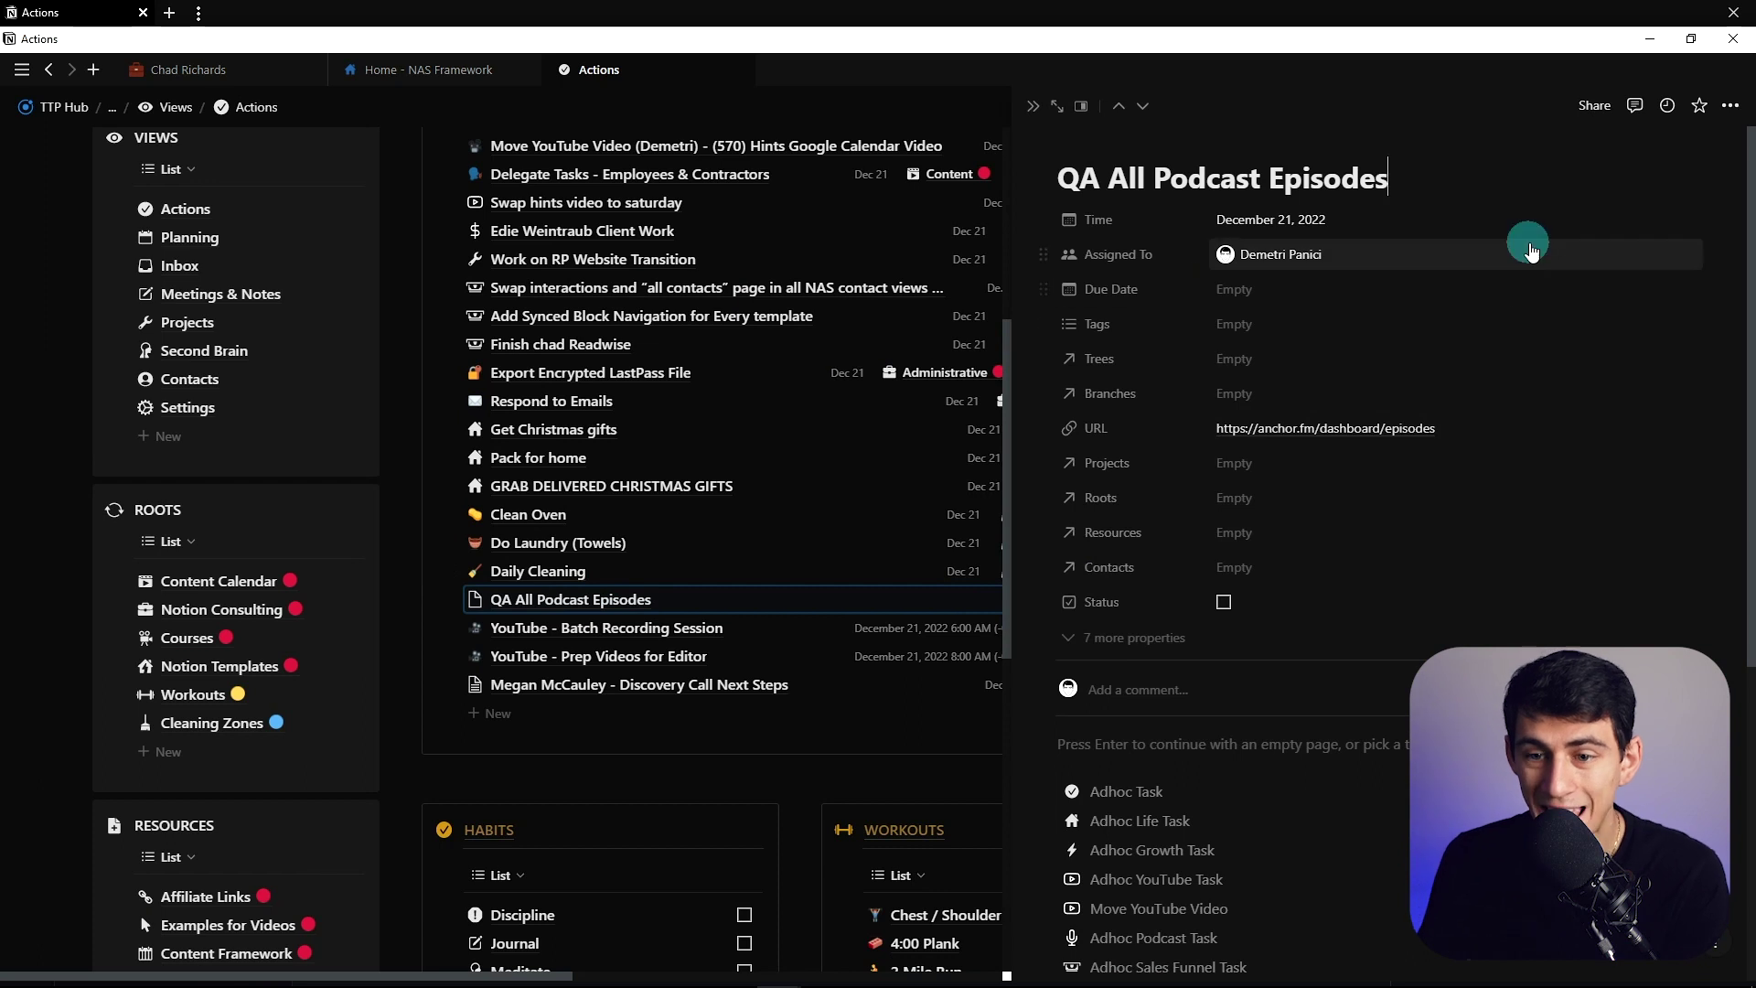
scroll(659, 229, up, 3)
scroll(661, 229, up, 1)
click(951, 382)
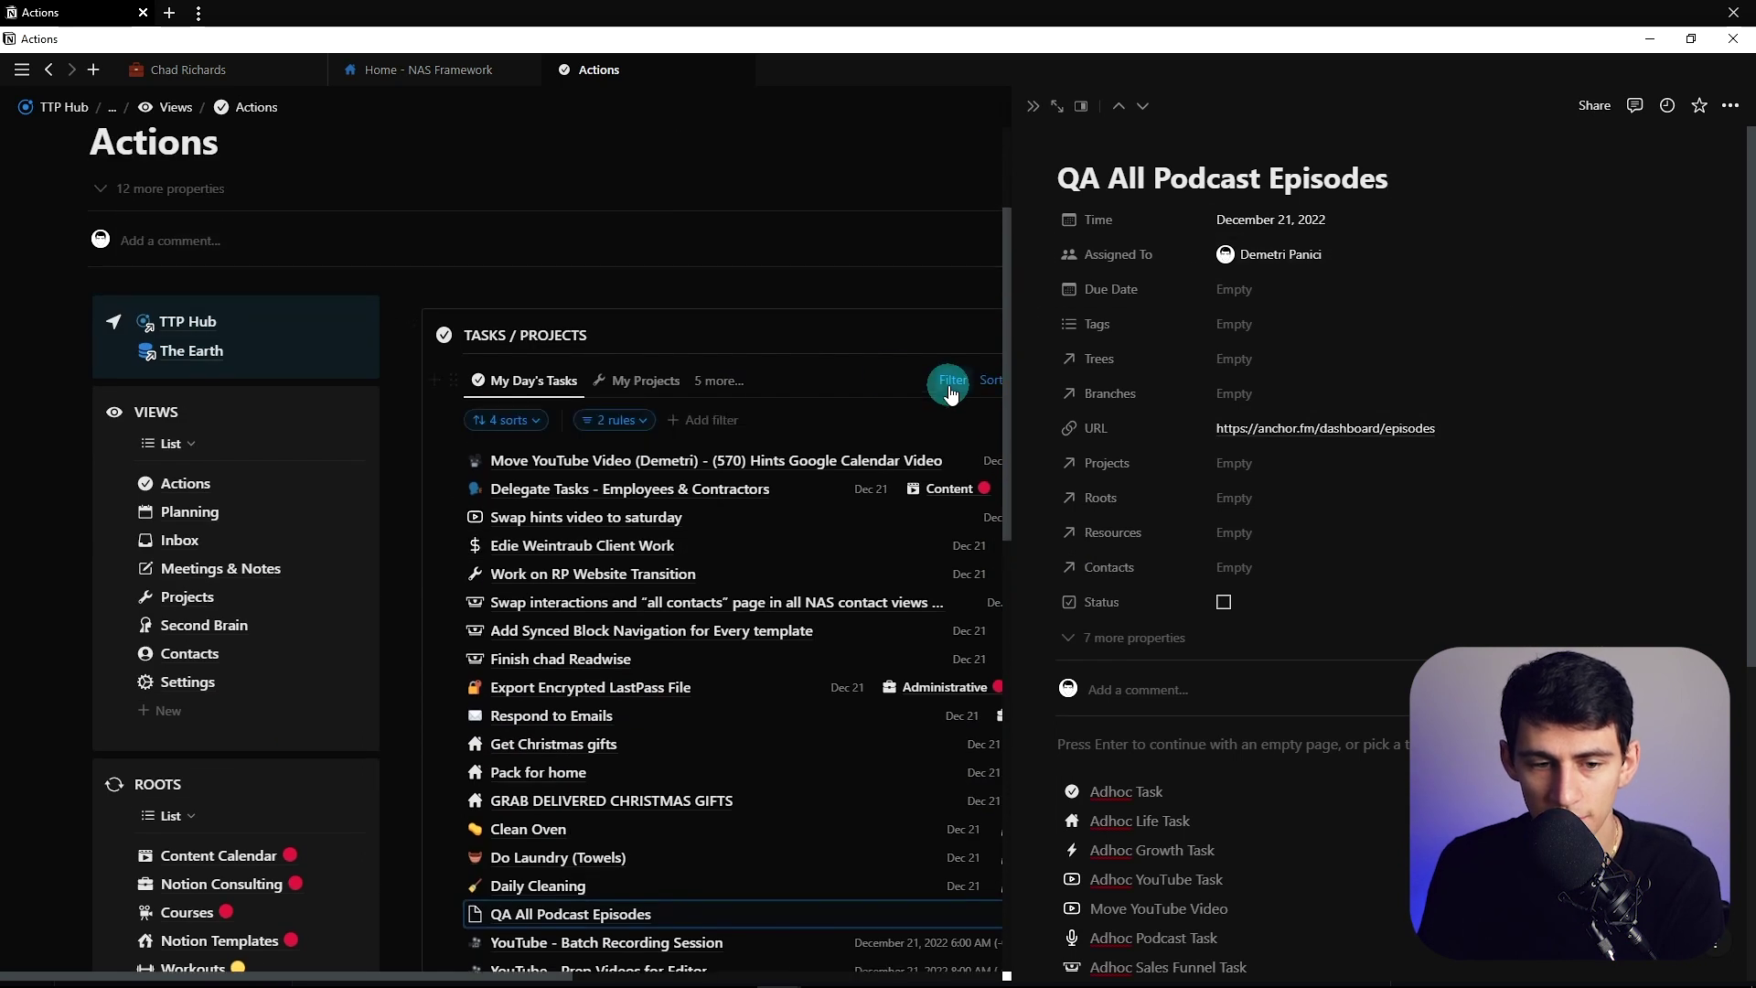
click(645, 410)
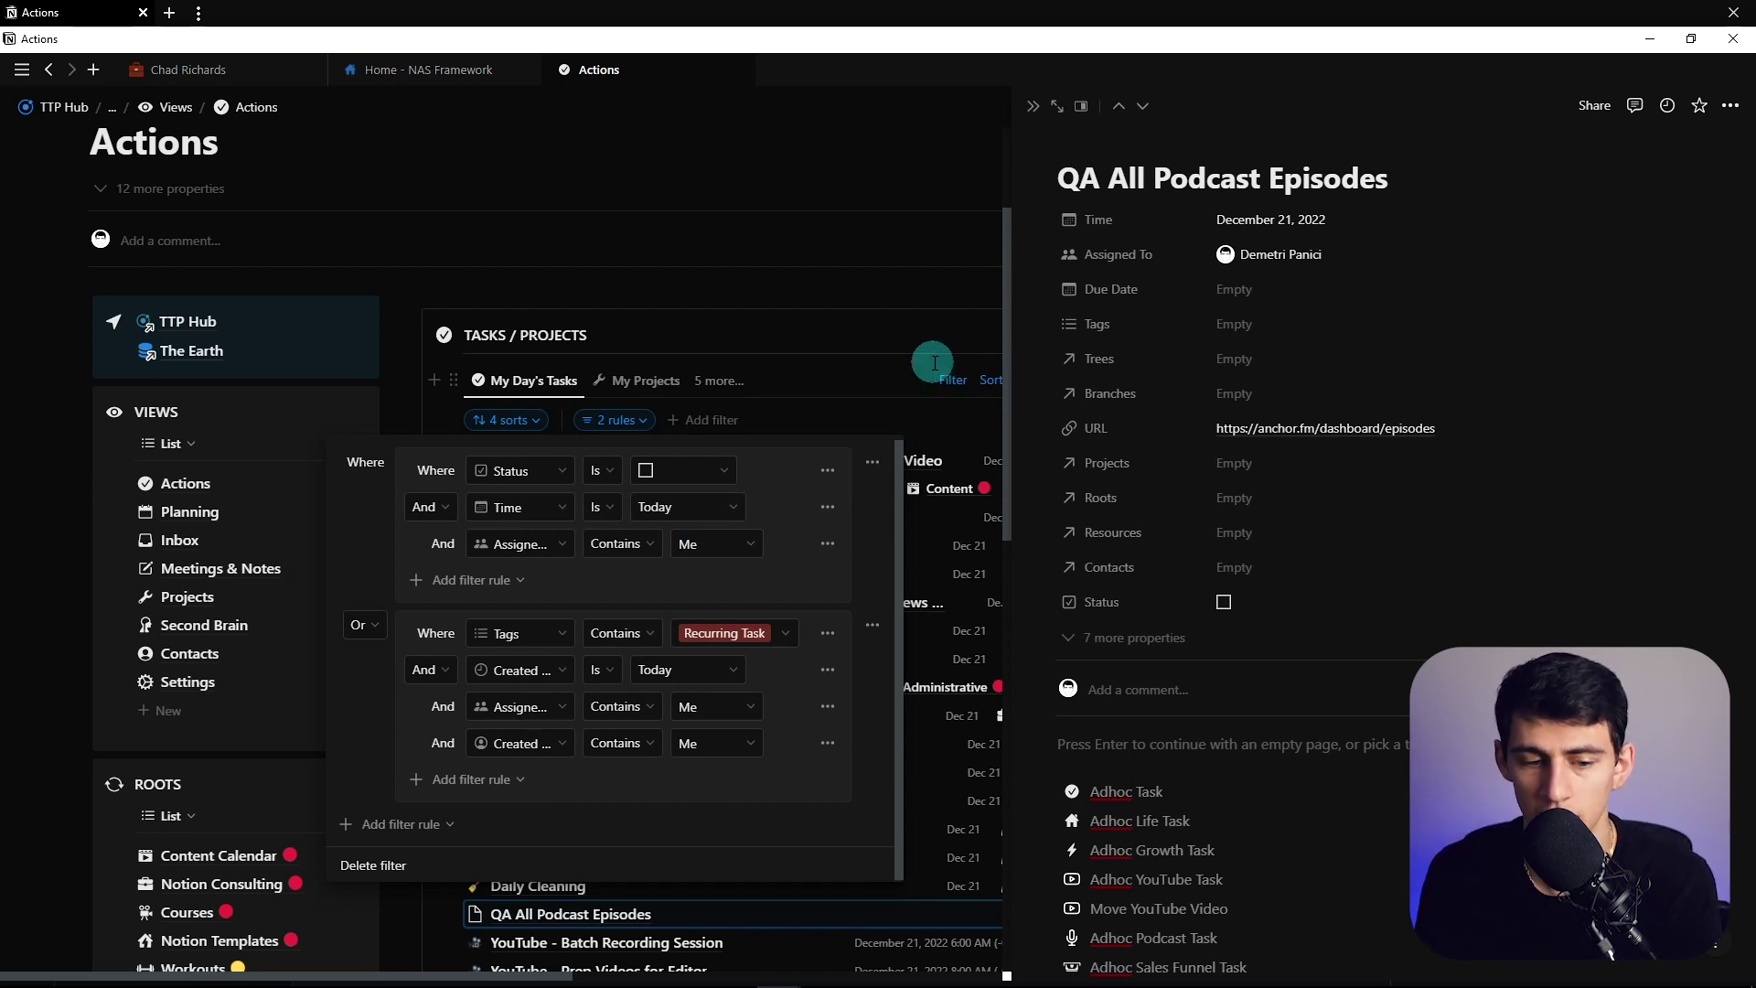
click(966, 389)
scroll(1271, 548, down, 1)
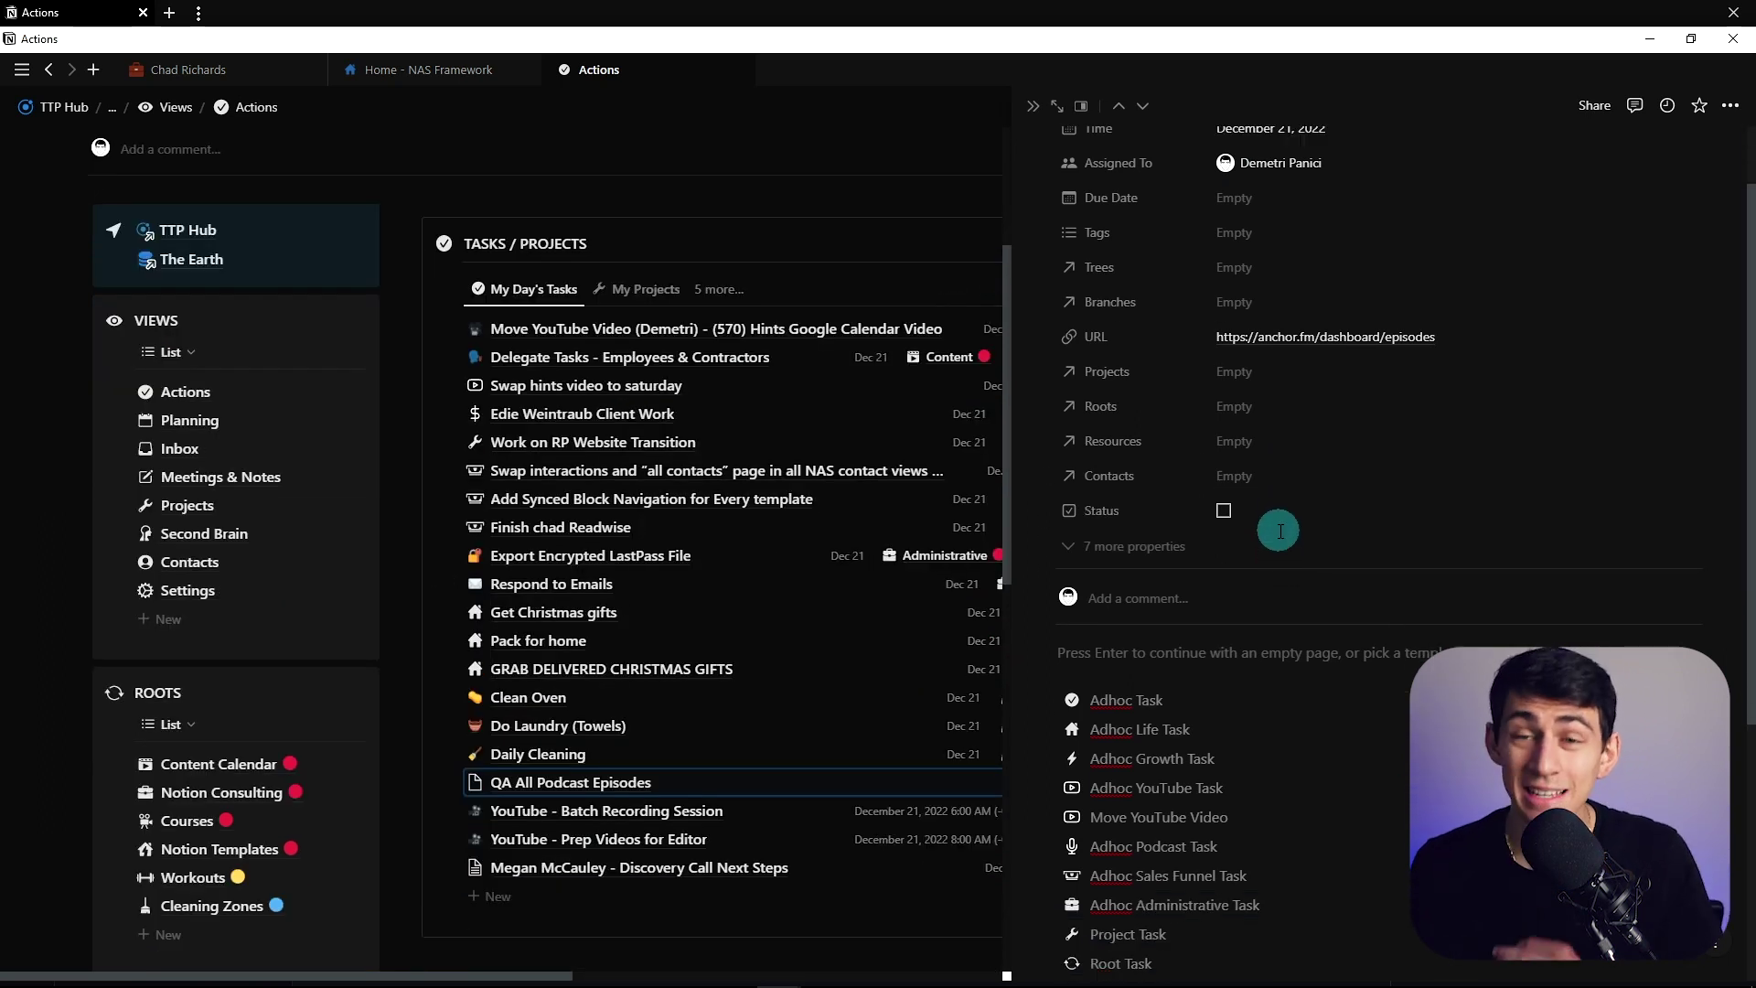
key(alt+Tab)
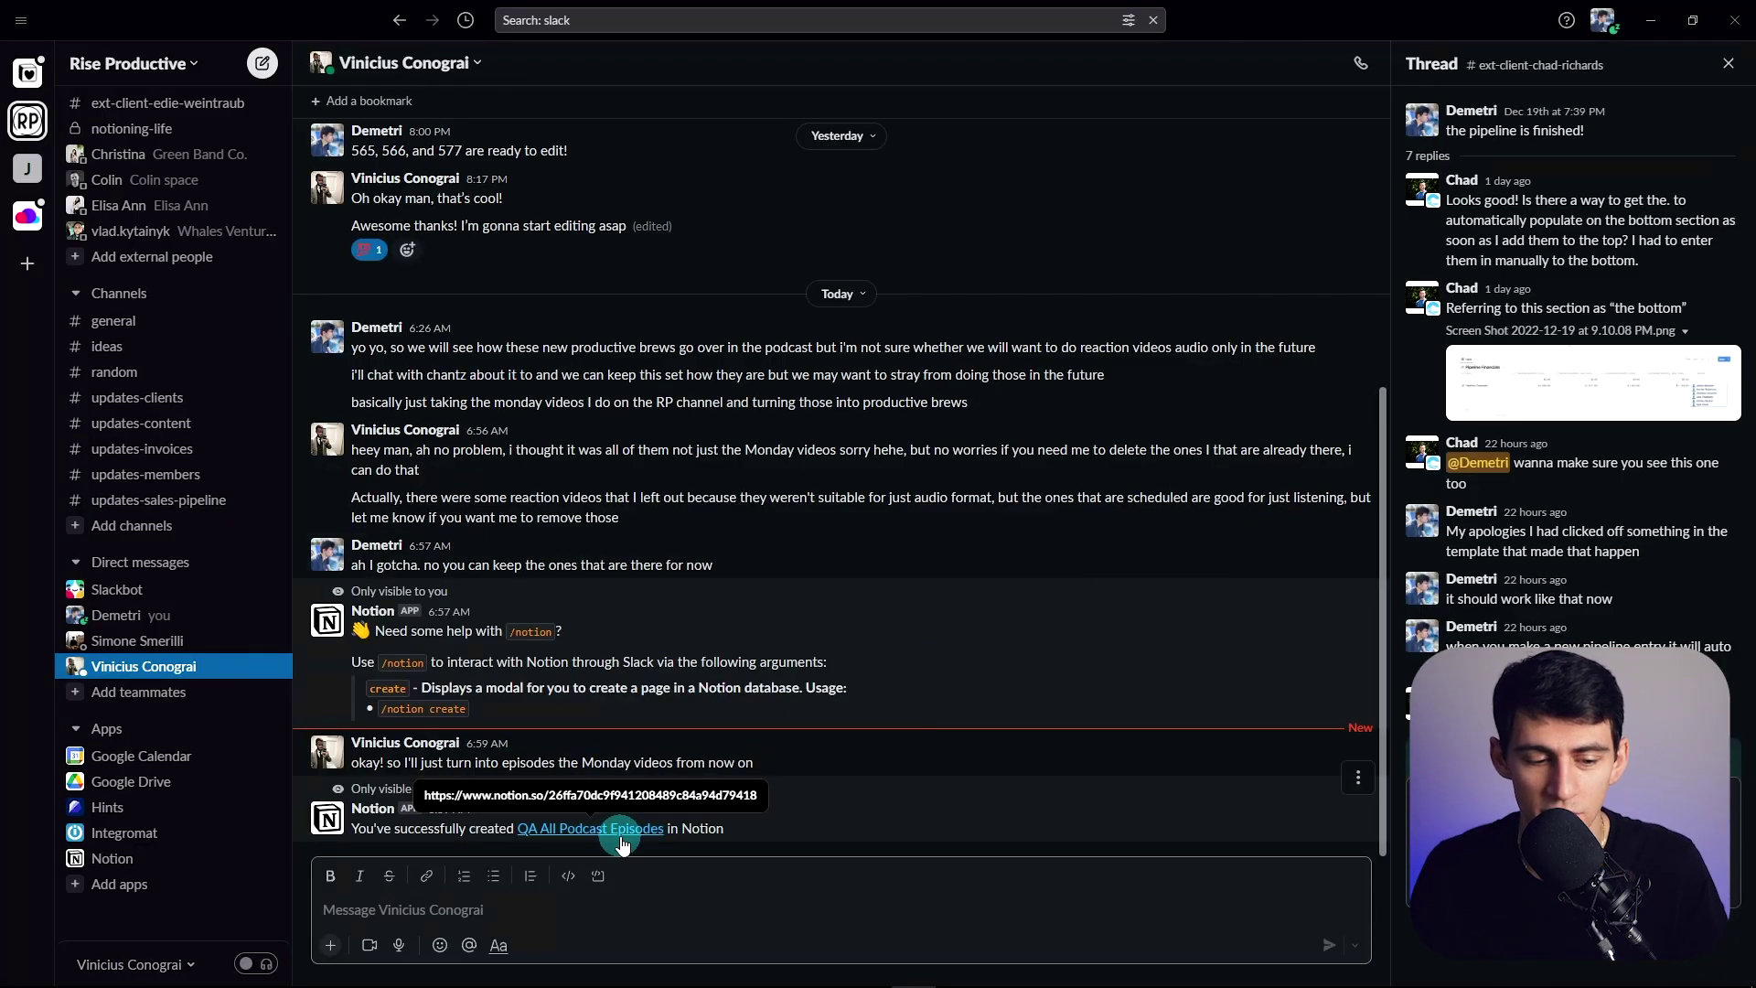
Step: Run /notion create again to open a fresh Send to Notion form
key(alt+Tab)
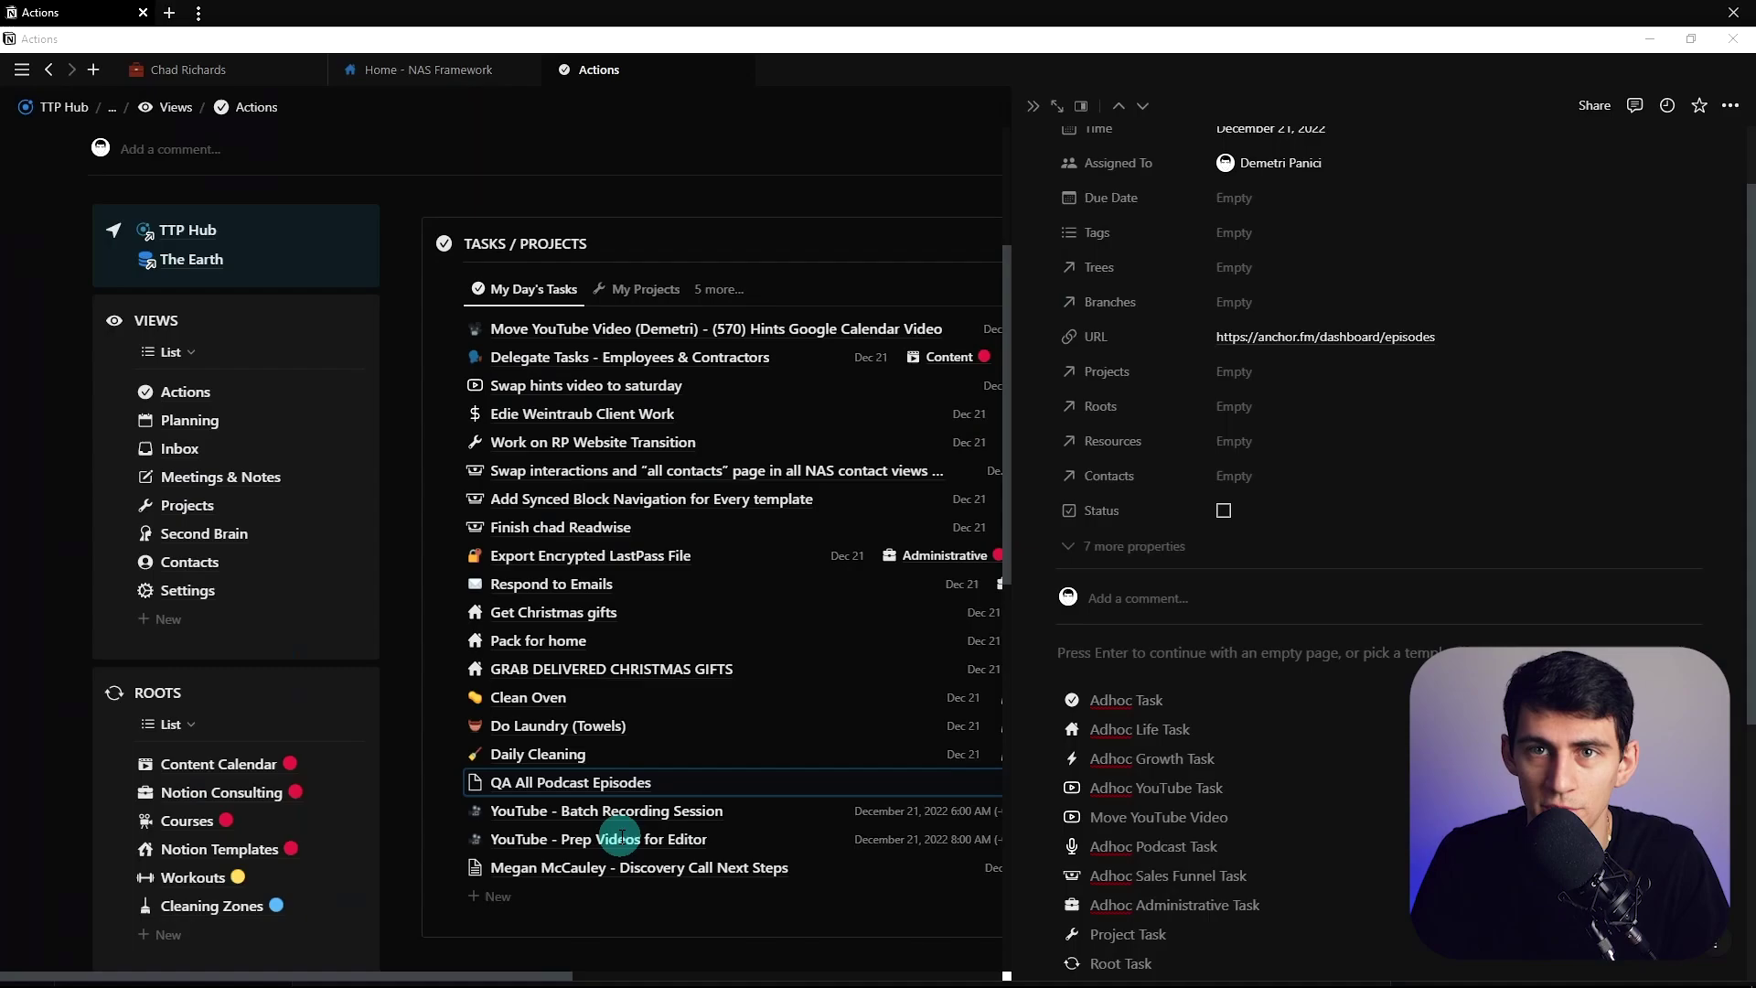
key(alt+Tab)
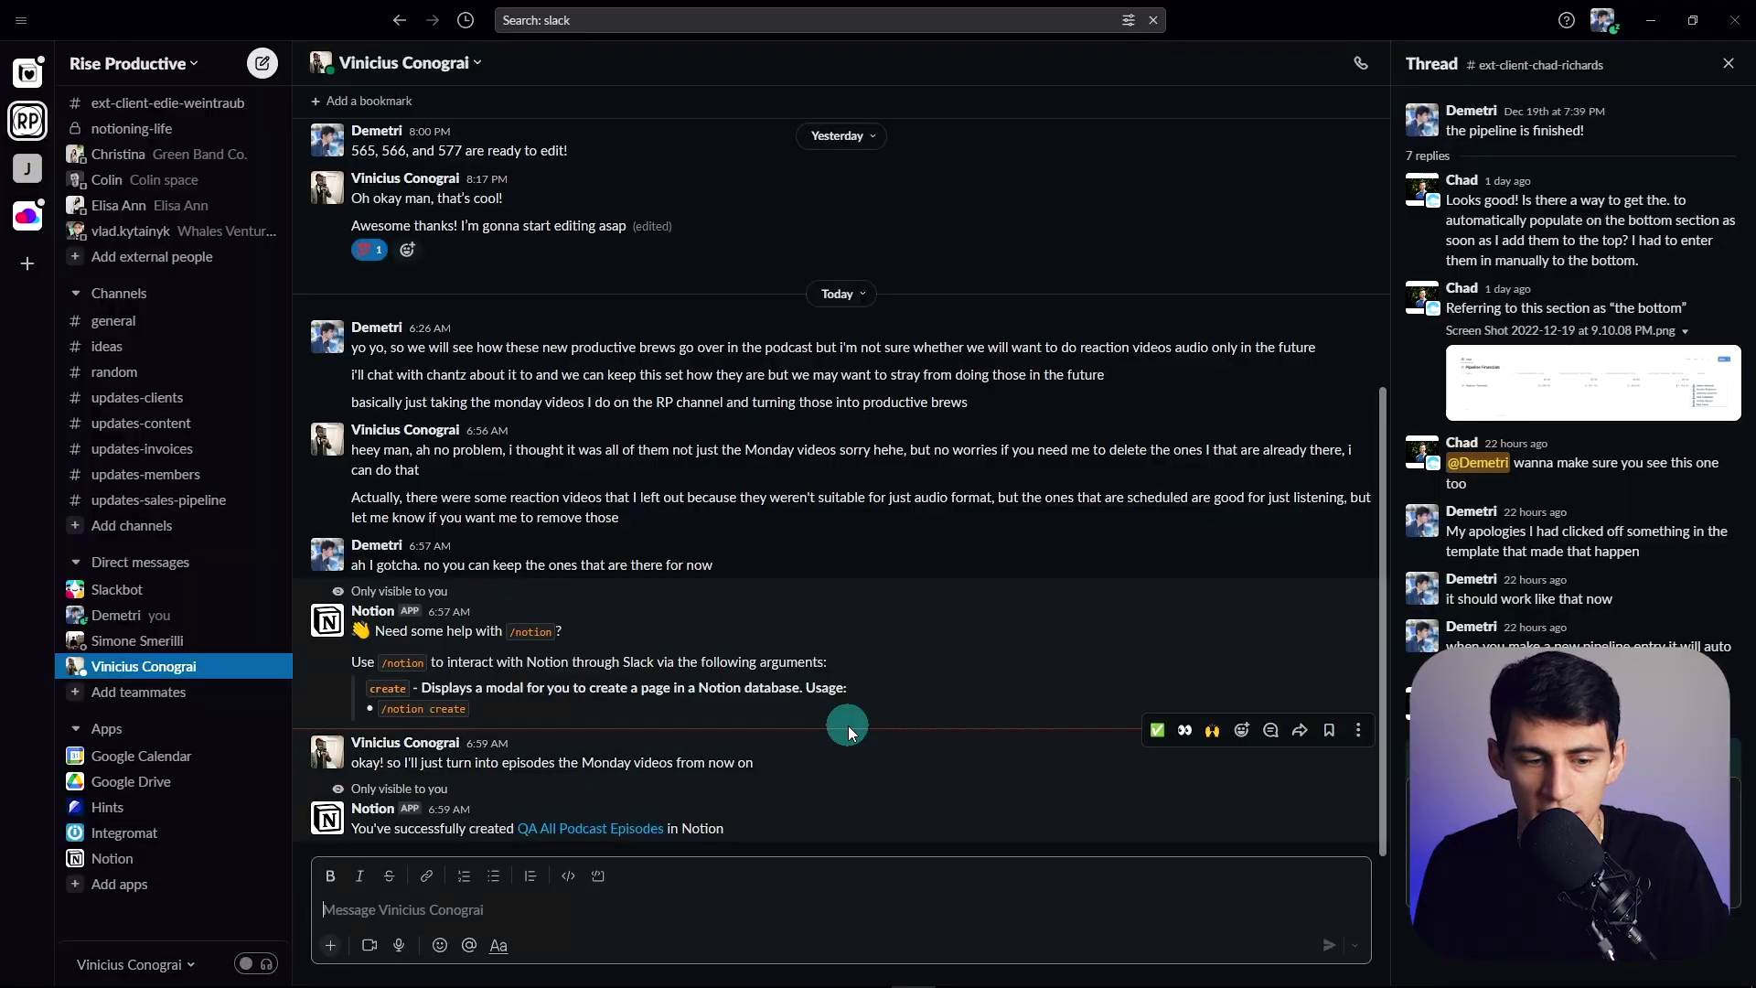
key(slash)
text(create)
key(BackSpace)
key(BackSpace)
key(BackSpace)
key(BackSpace)
key(BackSpace)
key(BackSpace)
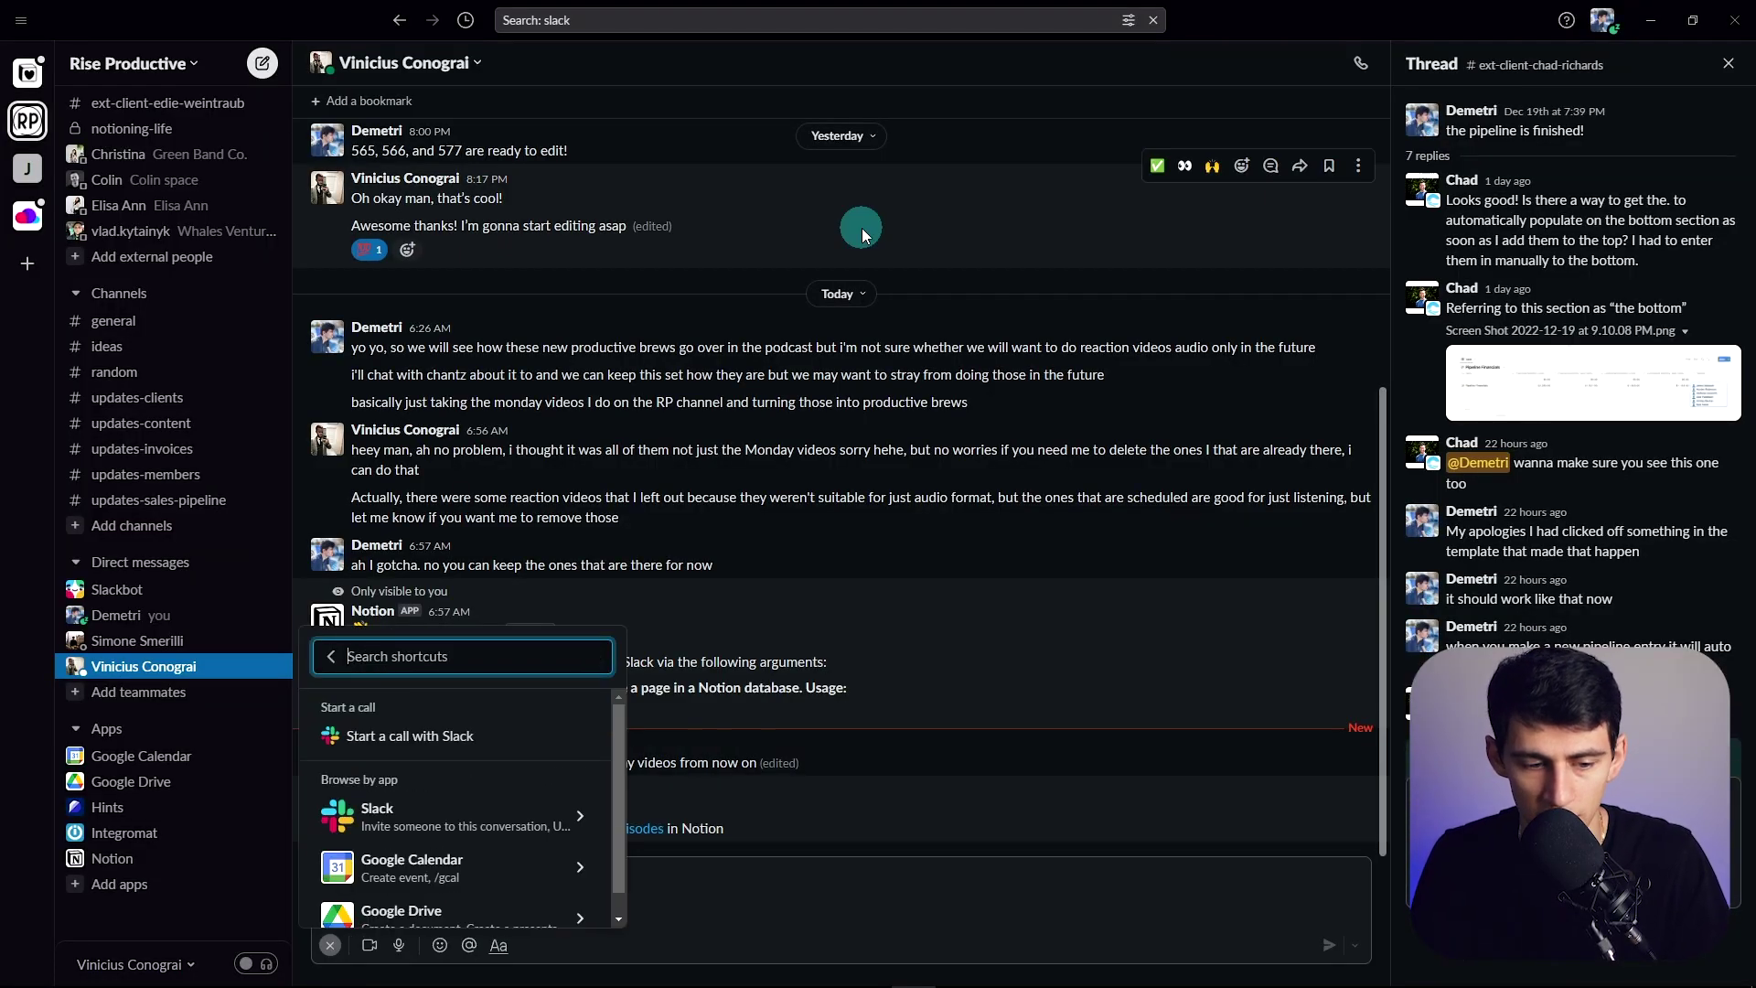
text(notion)
key(Return)
text(create)
key(Return)
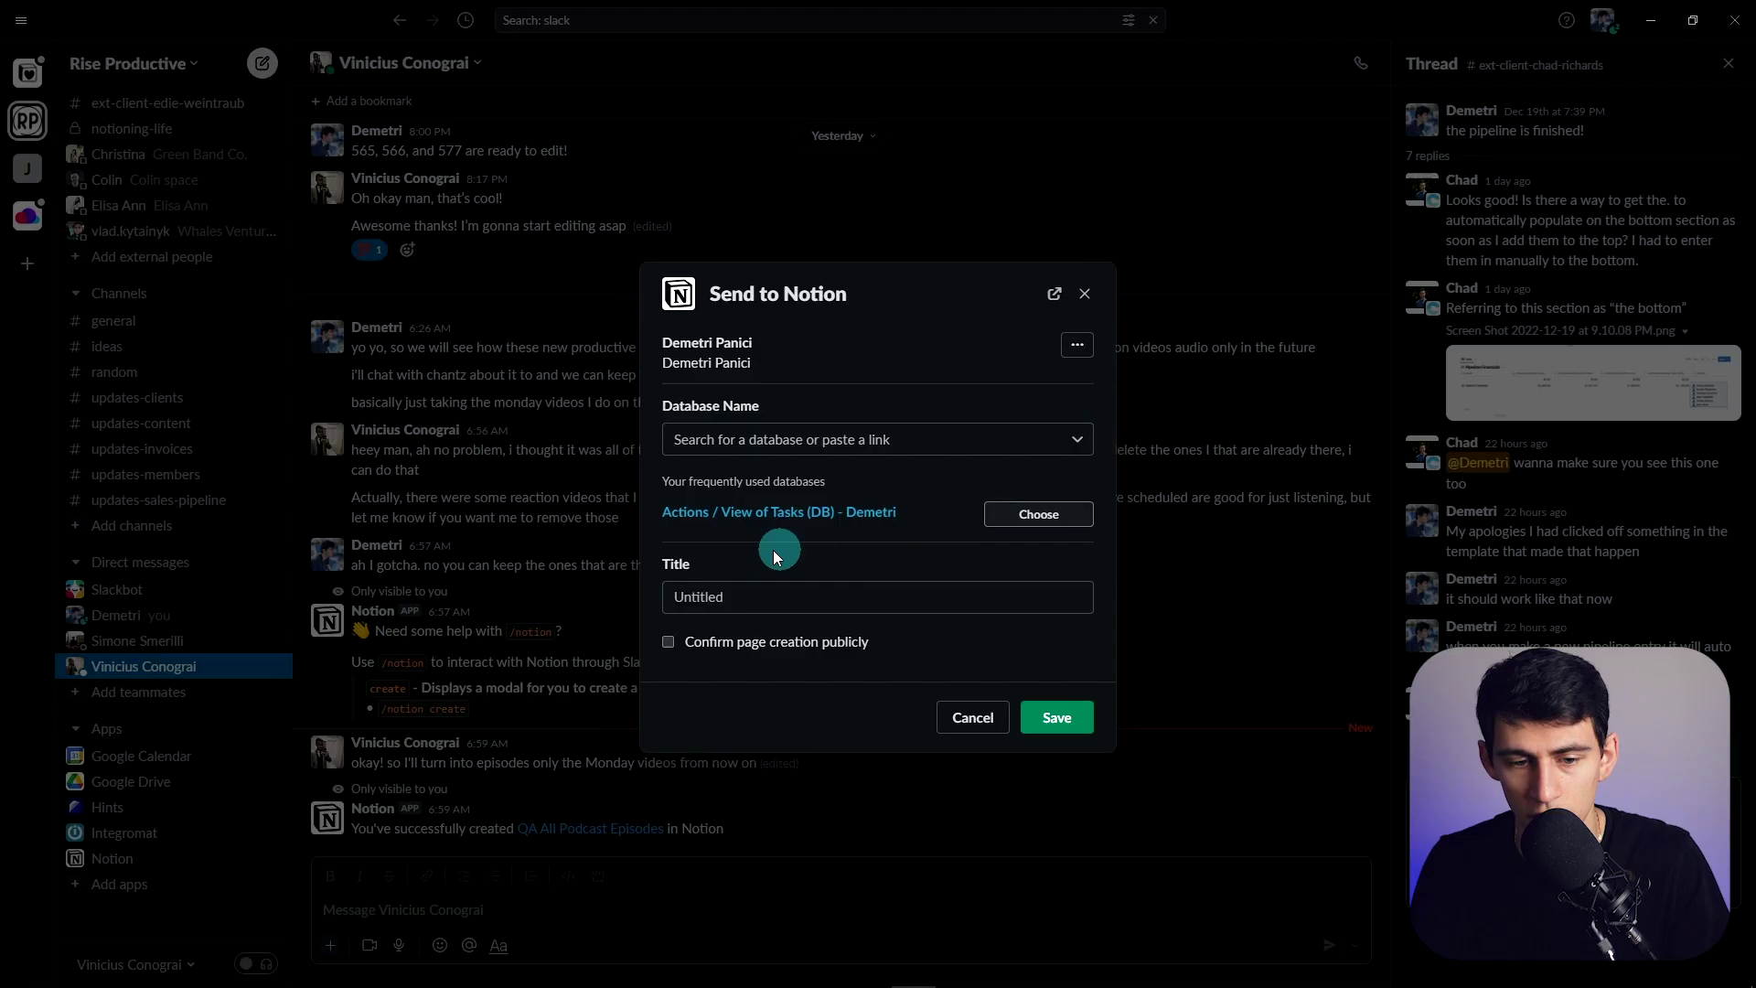
click(799, 510)
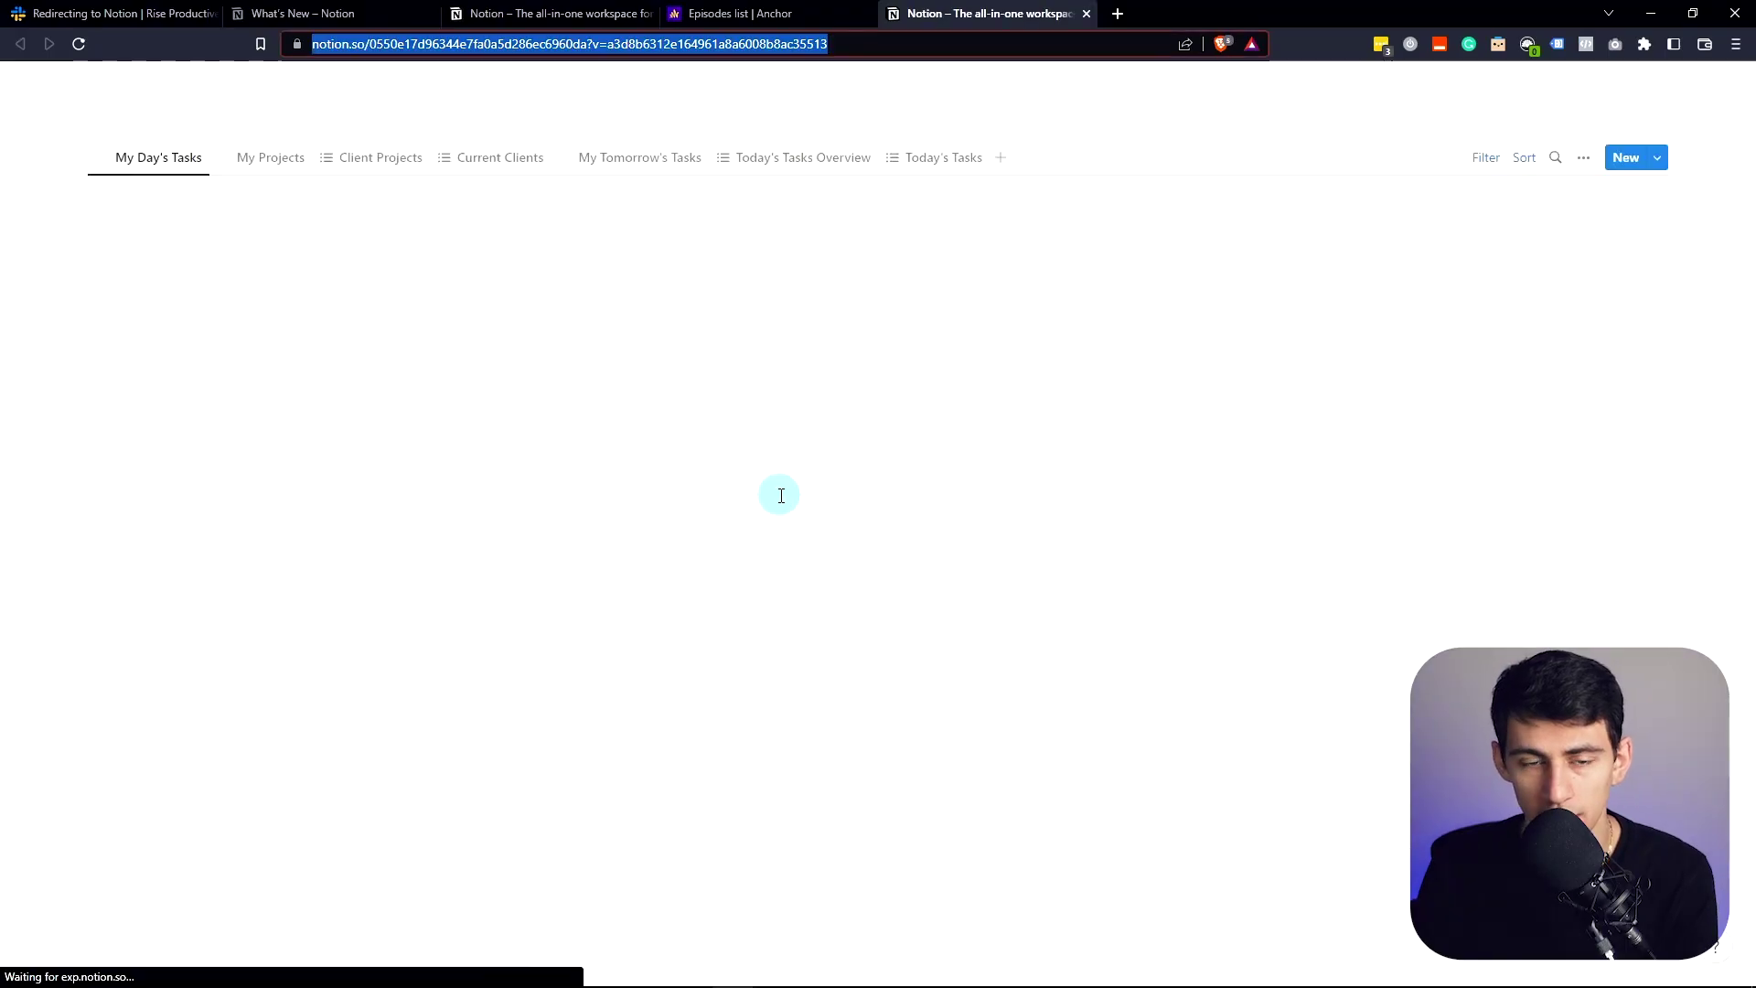
key(ctrl+w)
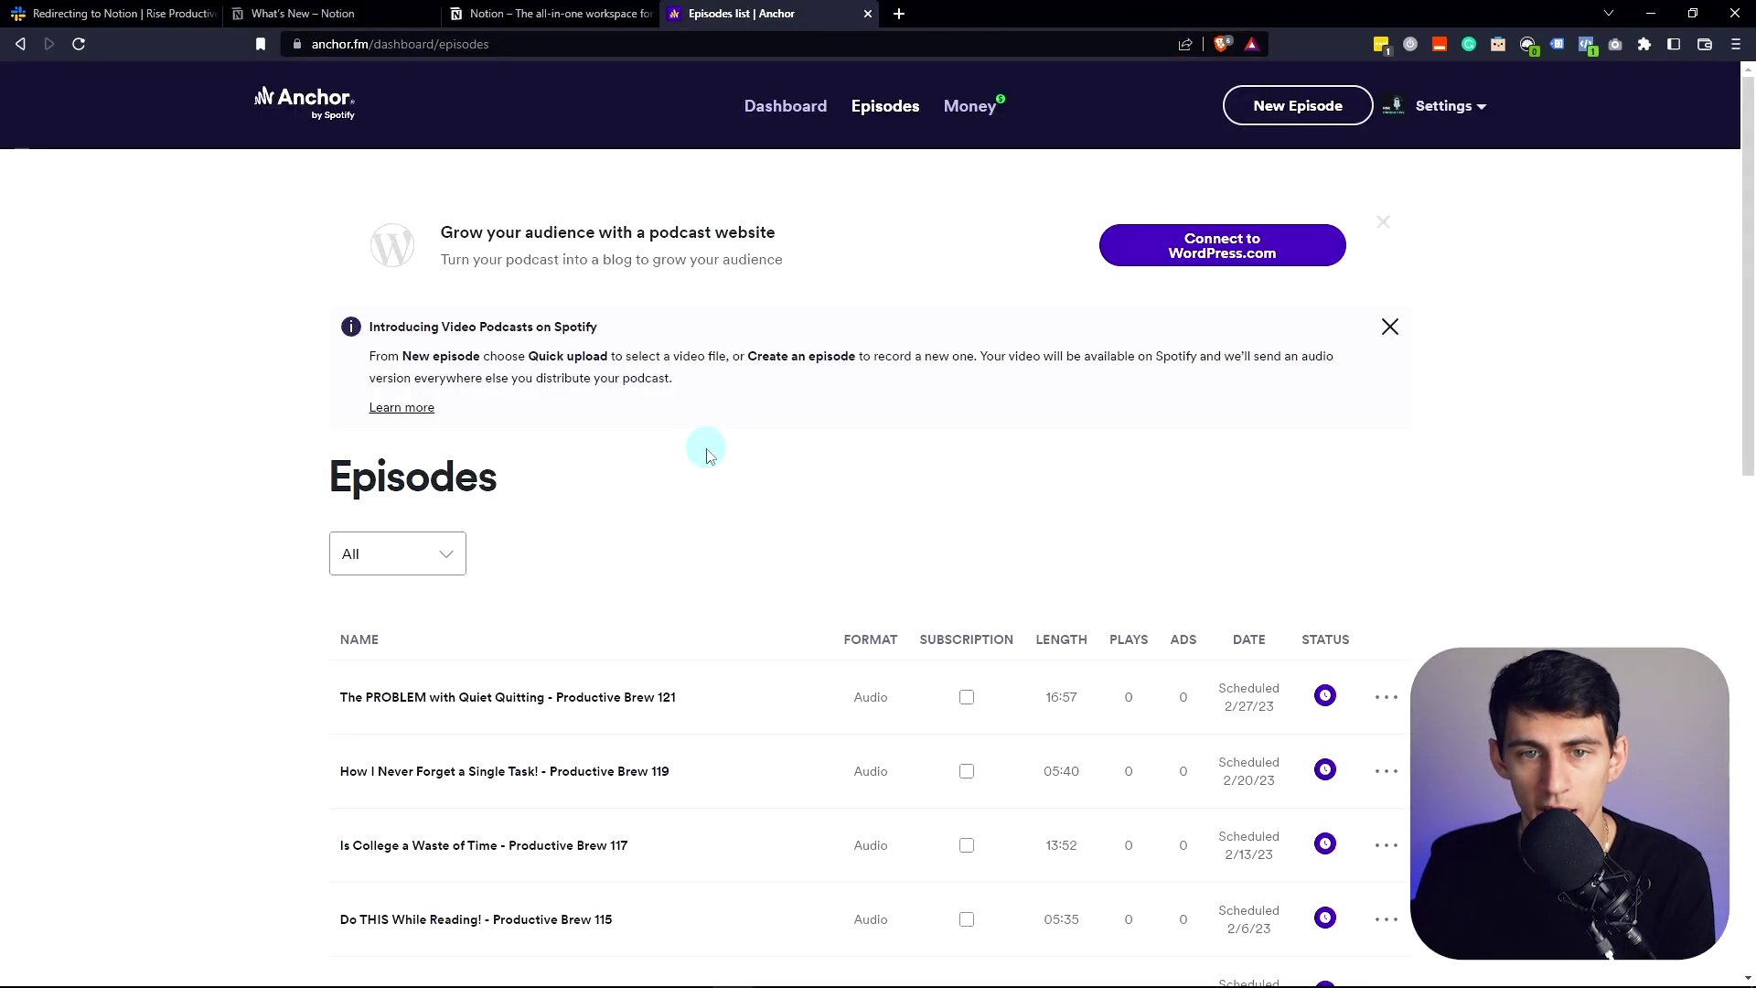
key(alt+Tab)
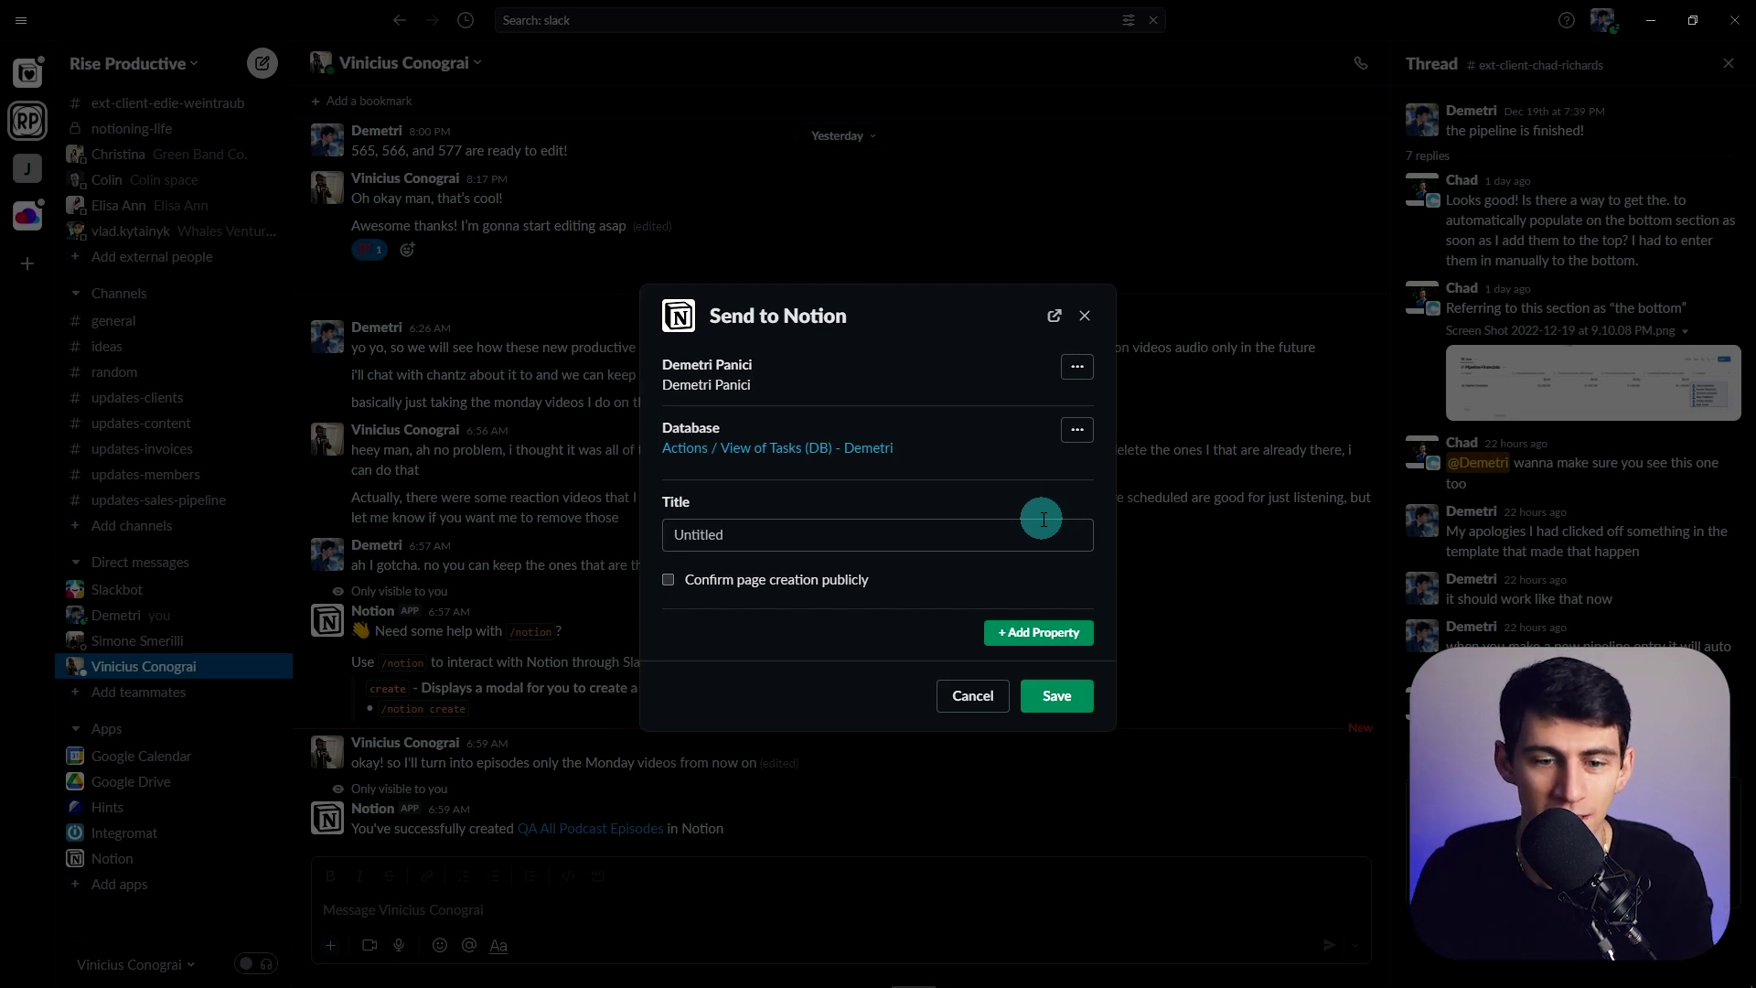
Step: In Notion, go to the Inbox view and copy its view link
key(alt+Tab)
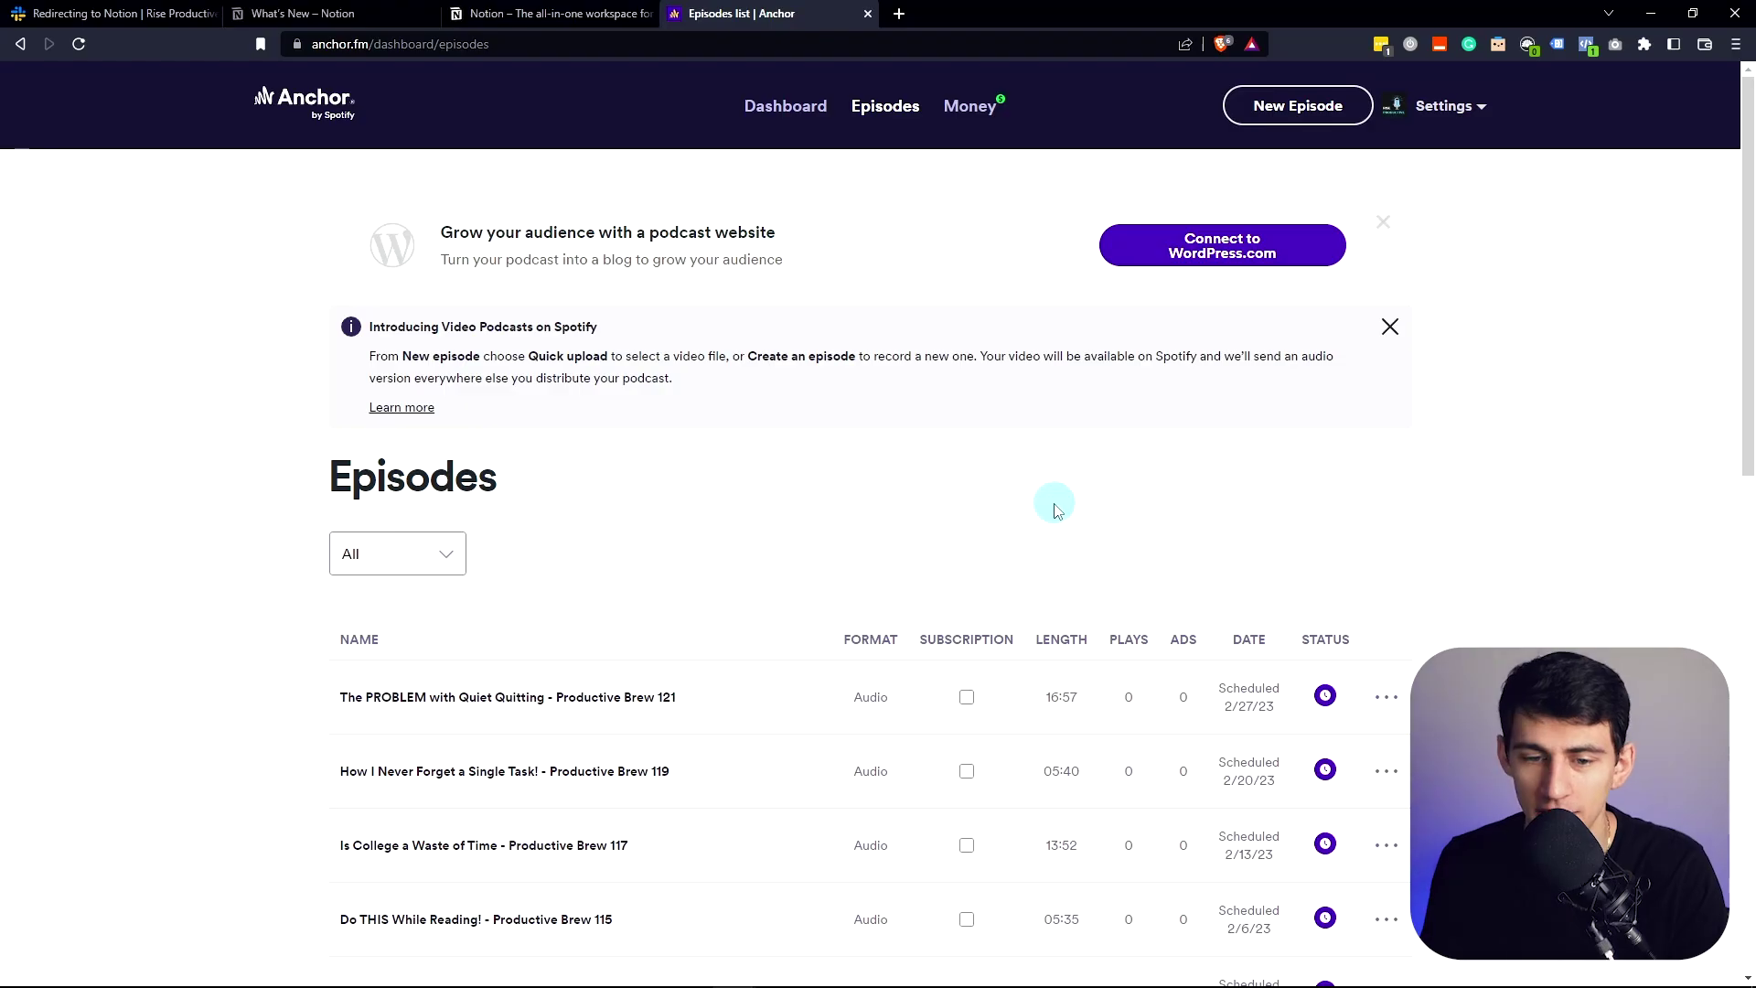
key(alt+Tab)
click(784, 969)
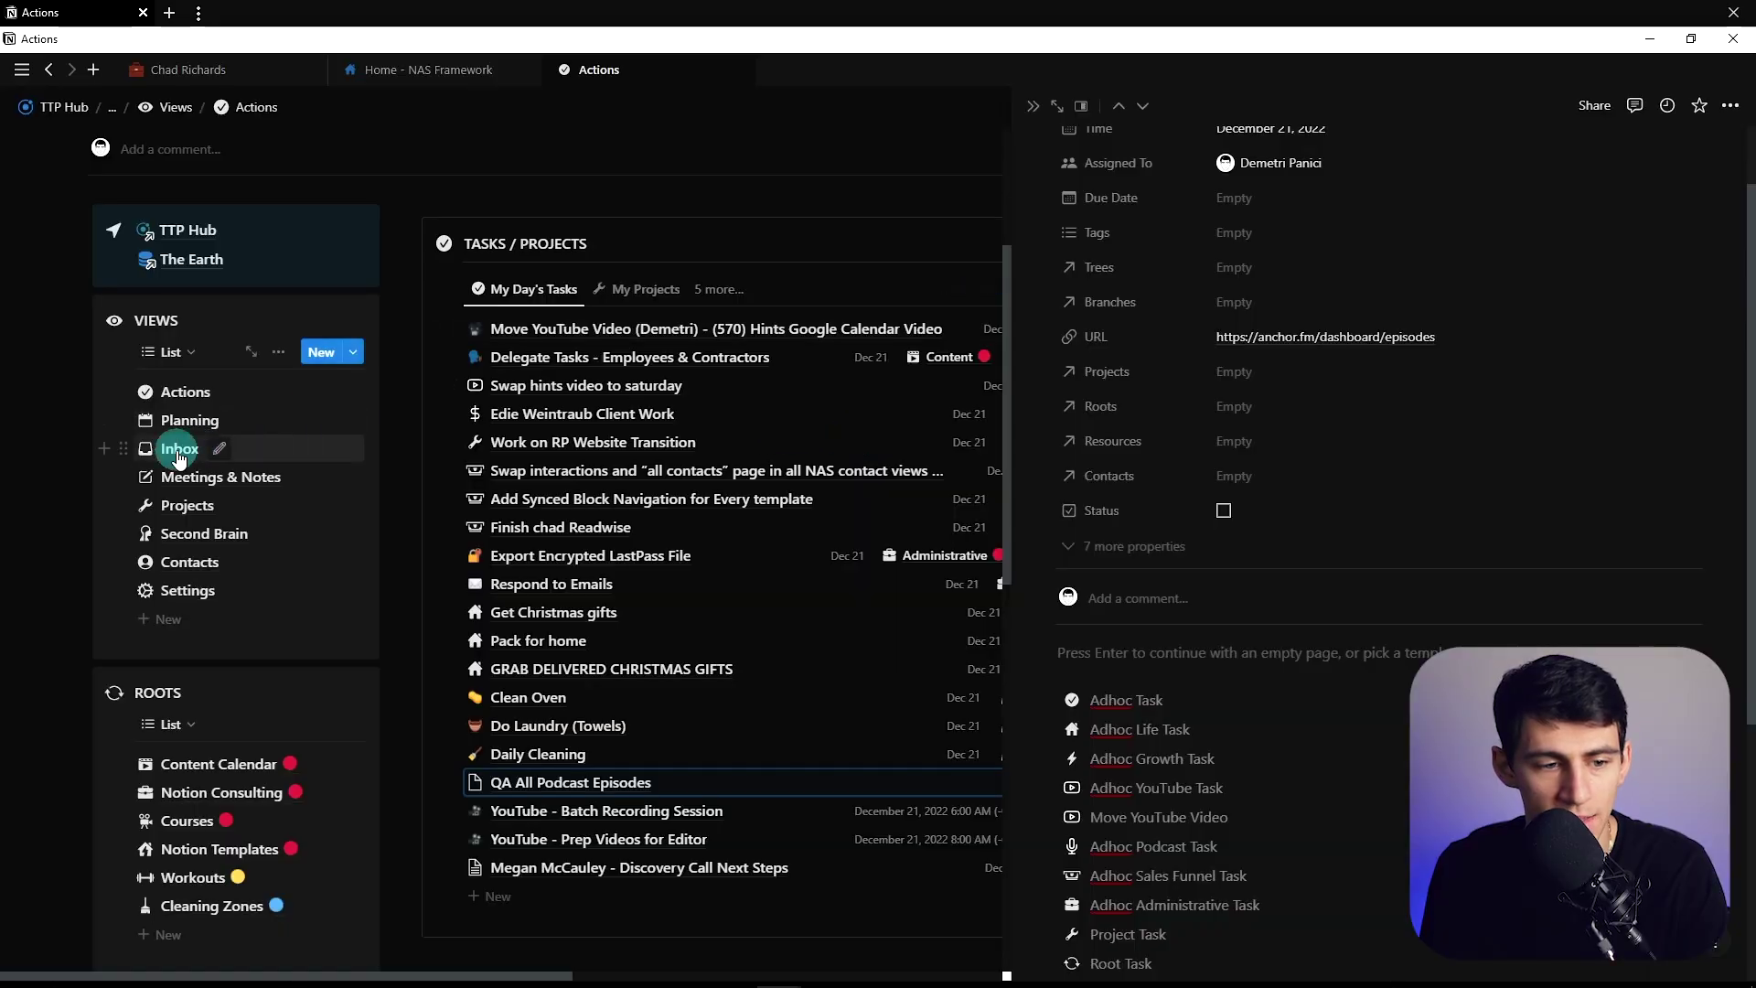
click(179, 453)
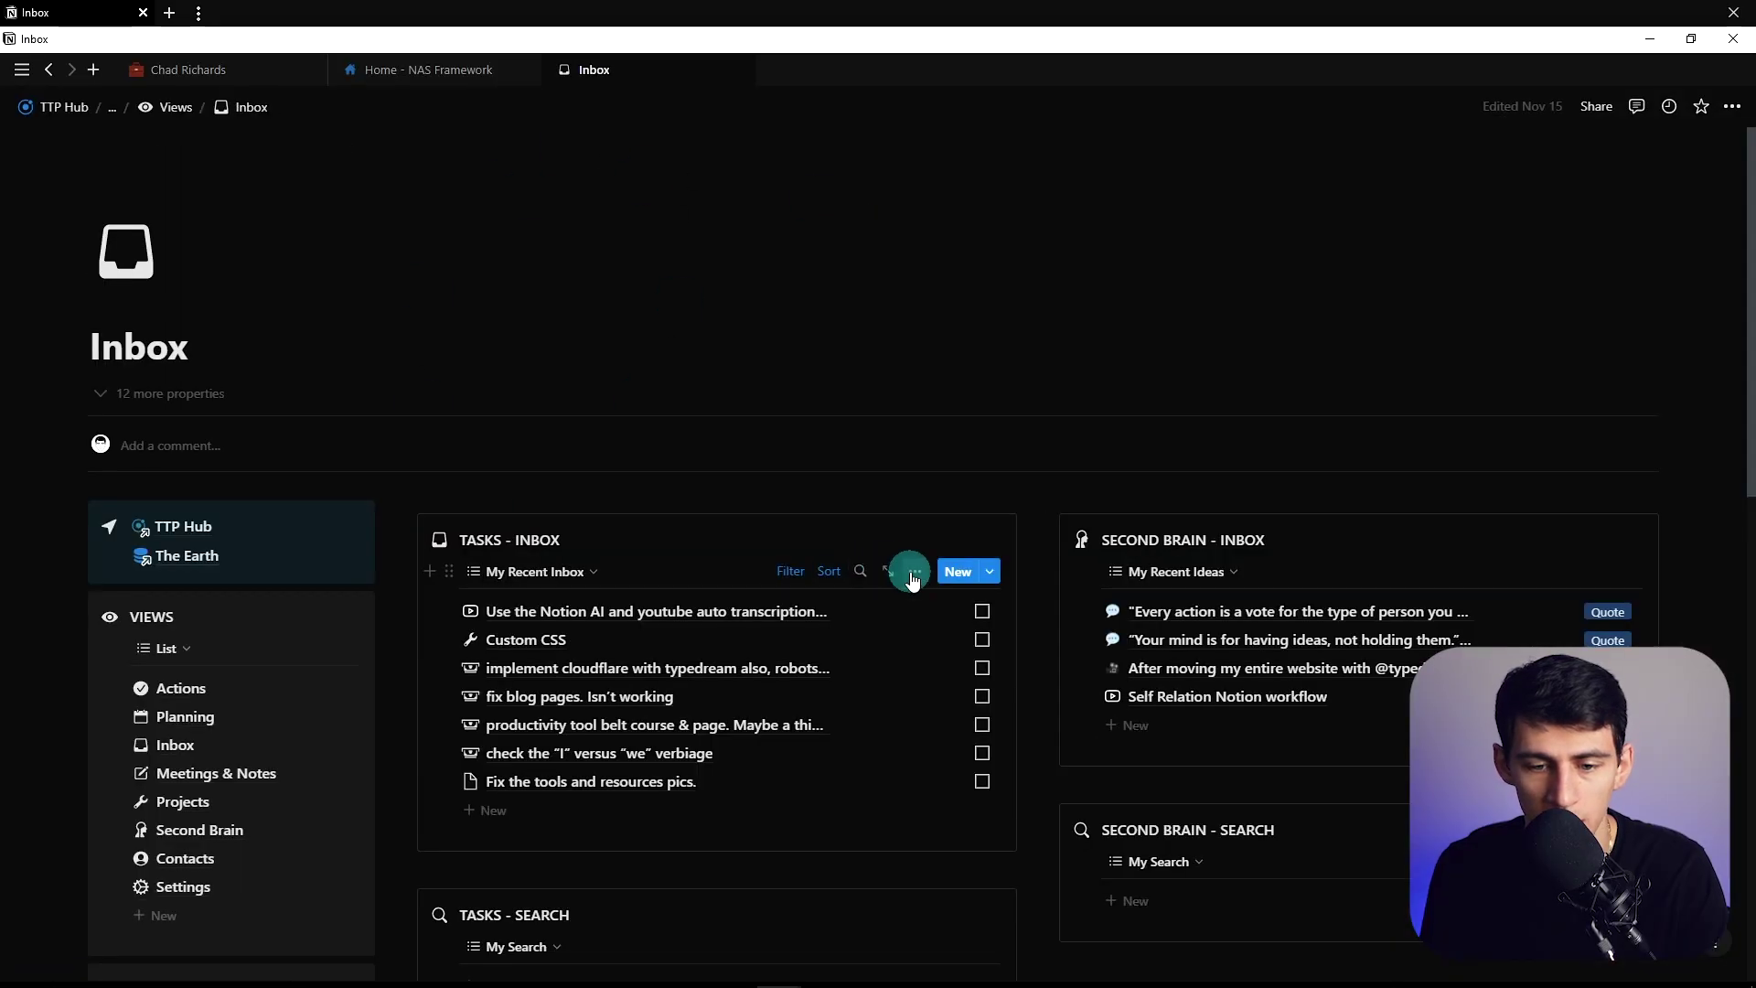
click(912, 576)
click(832, 478)
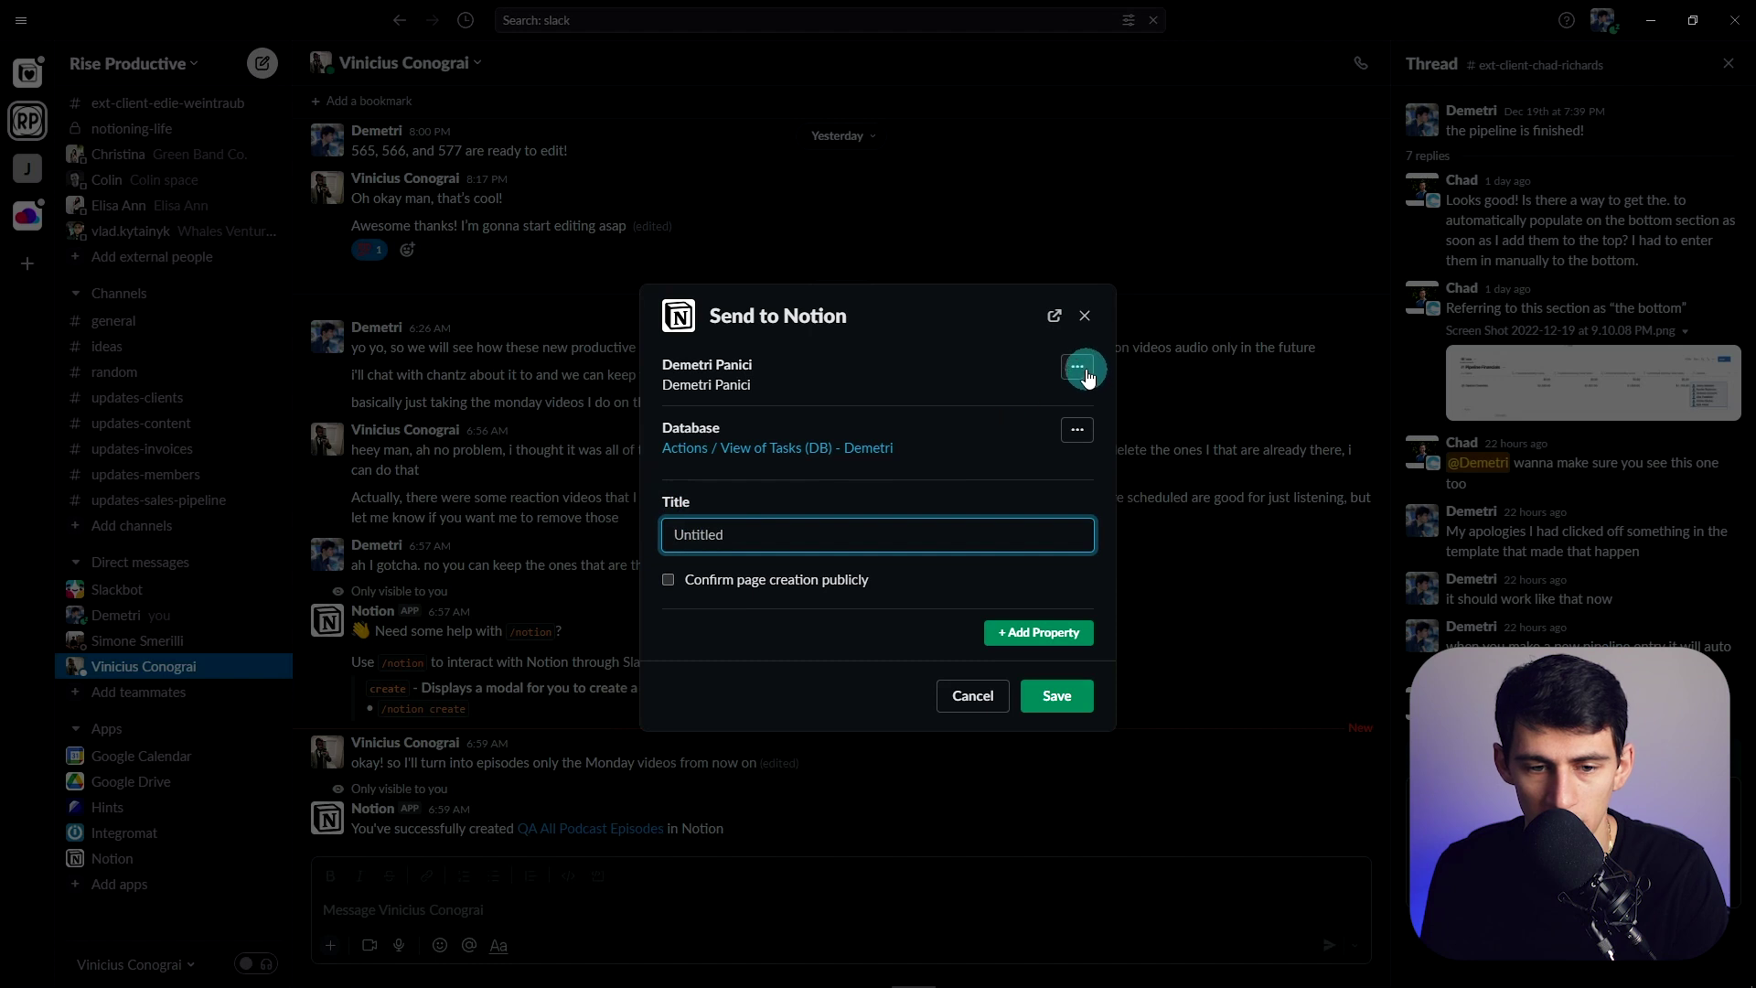
click(1087, 376)
Step: Change the database to the pasted Inbox view link, save a page titled 'Example Inbox Item', and open it
click(1023, 384)
click(1079, 436)
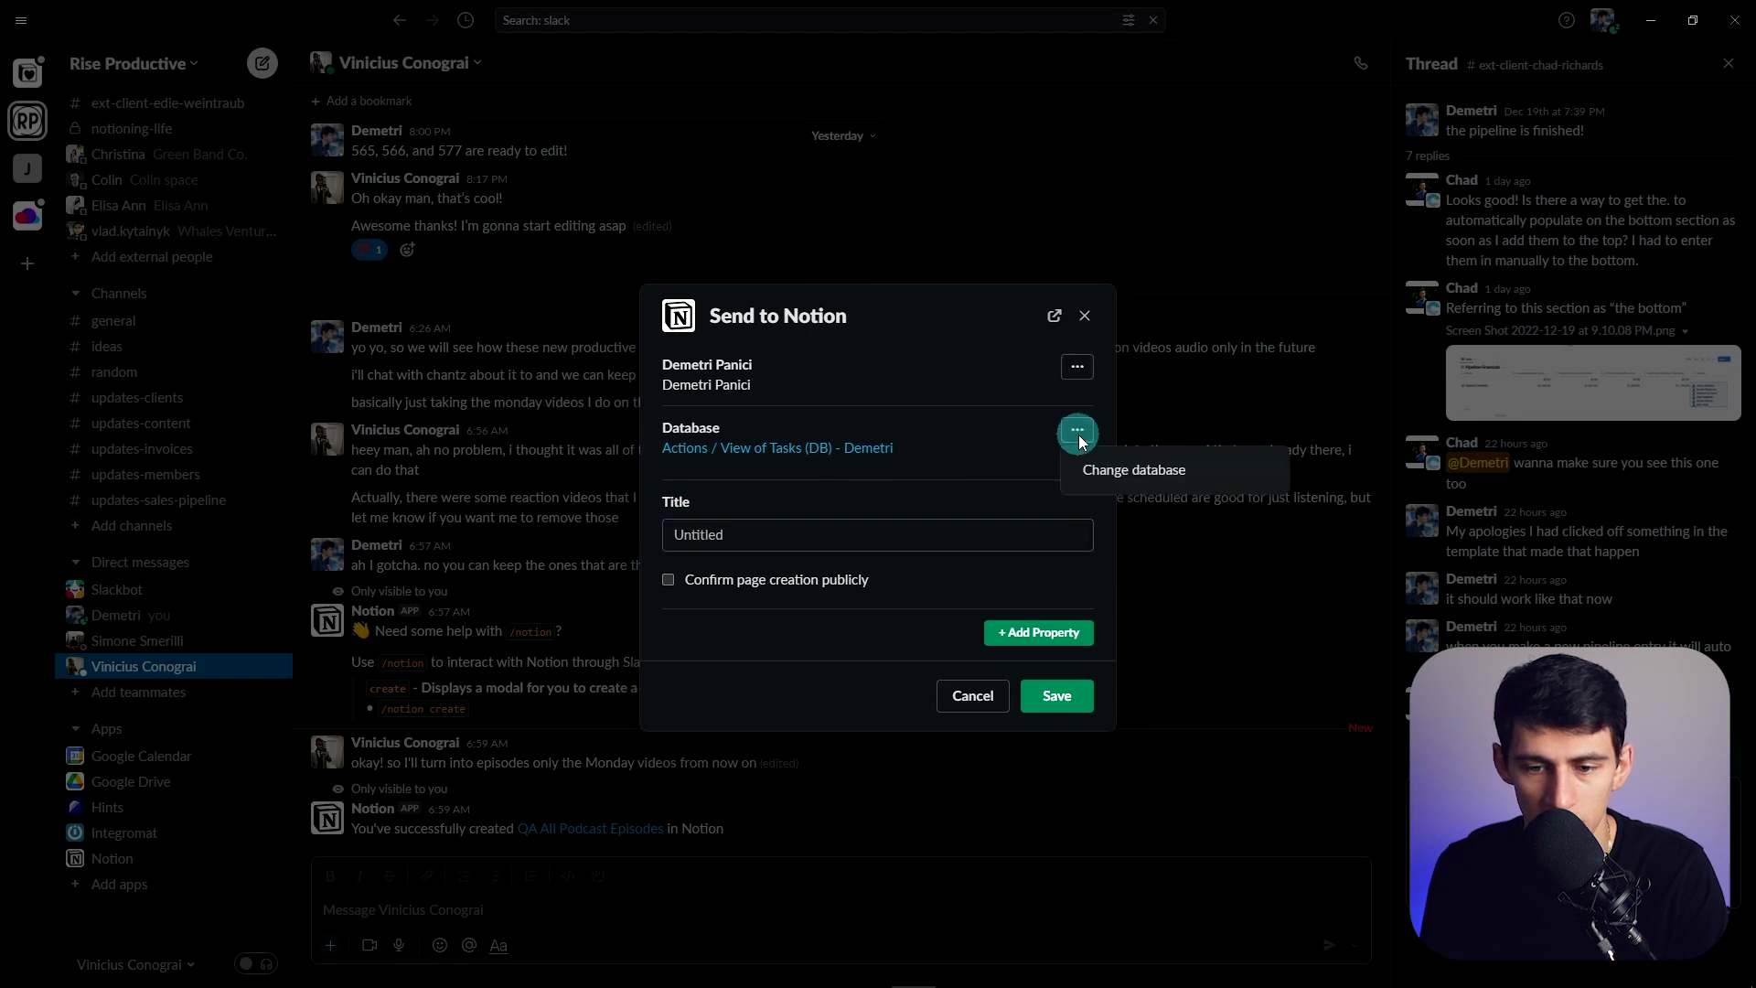
click(1117, 472)
key(ctrl+v)
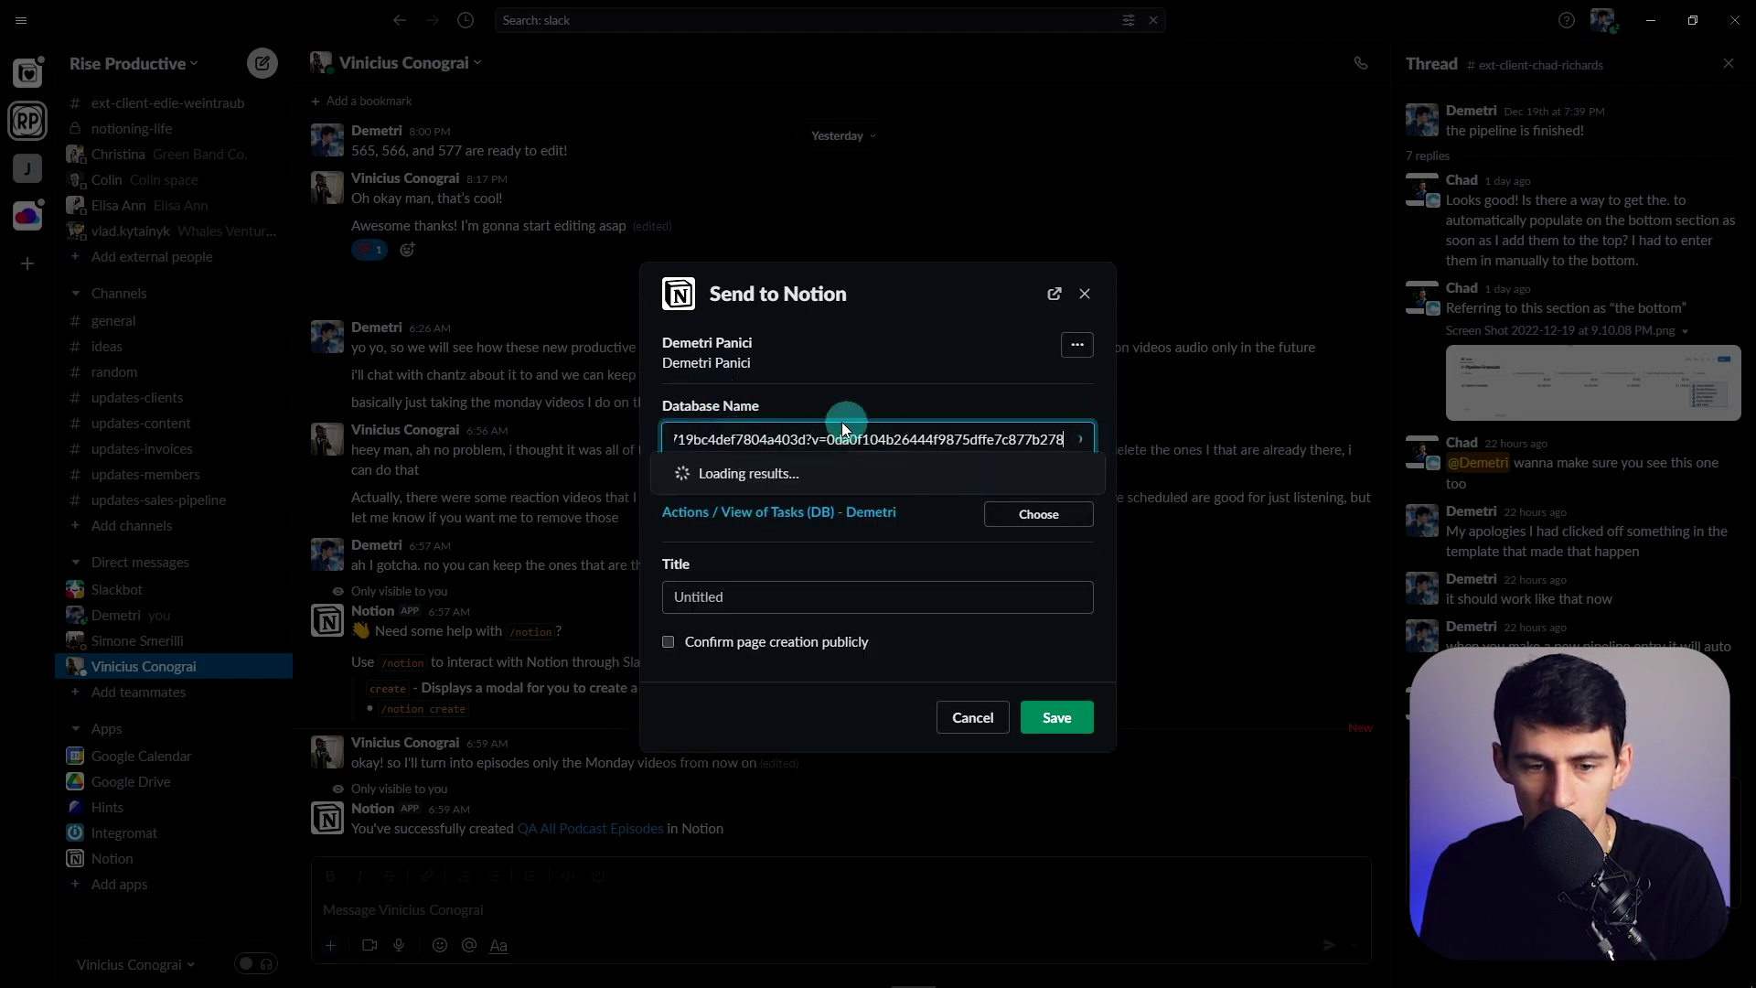
click(812, 542)
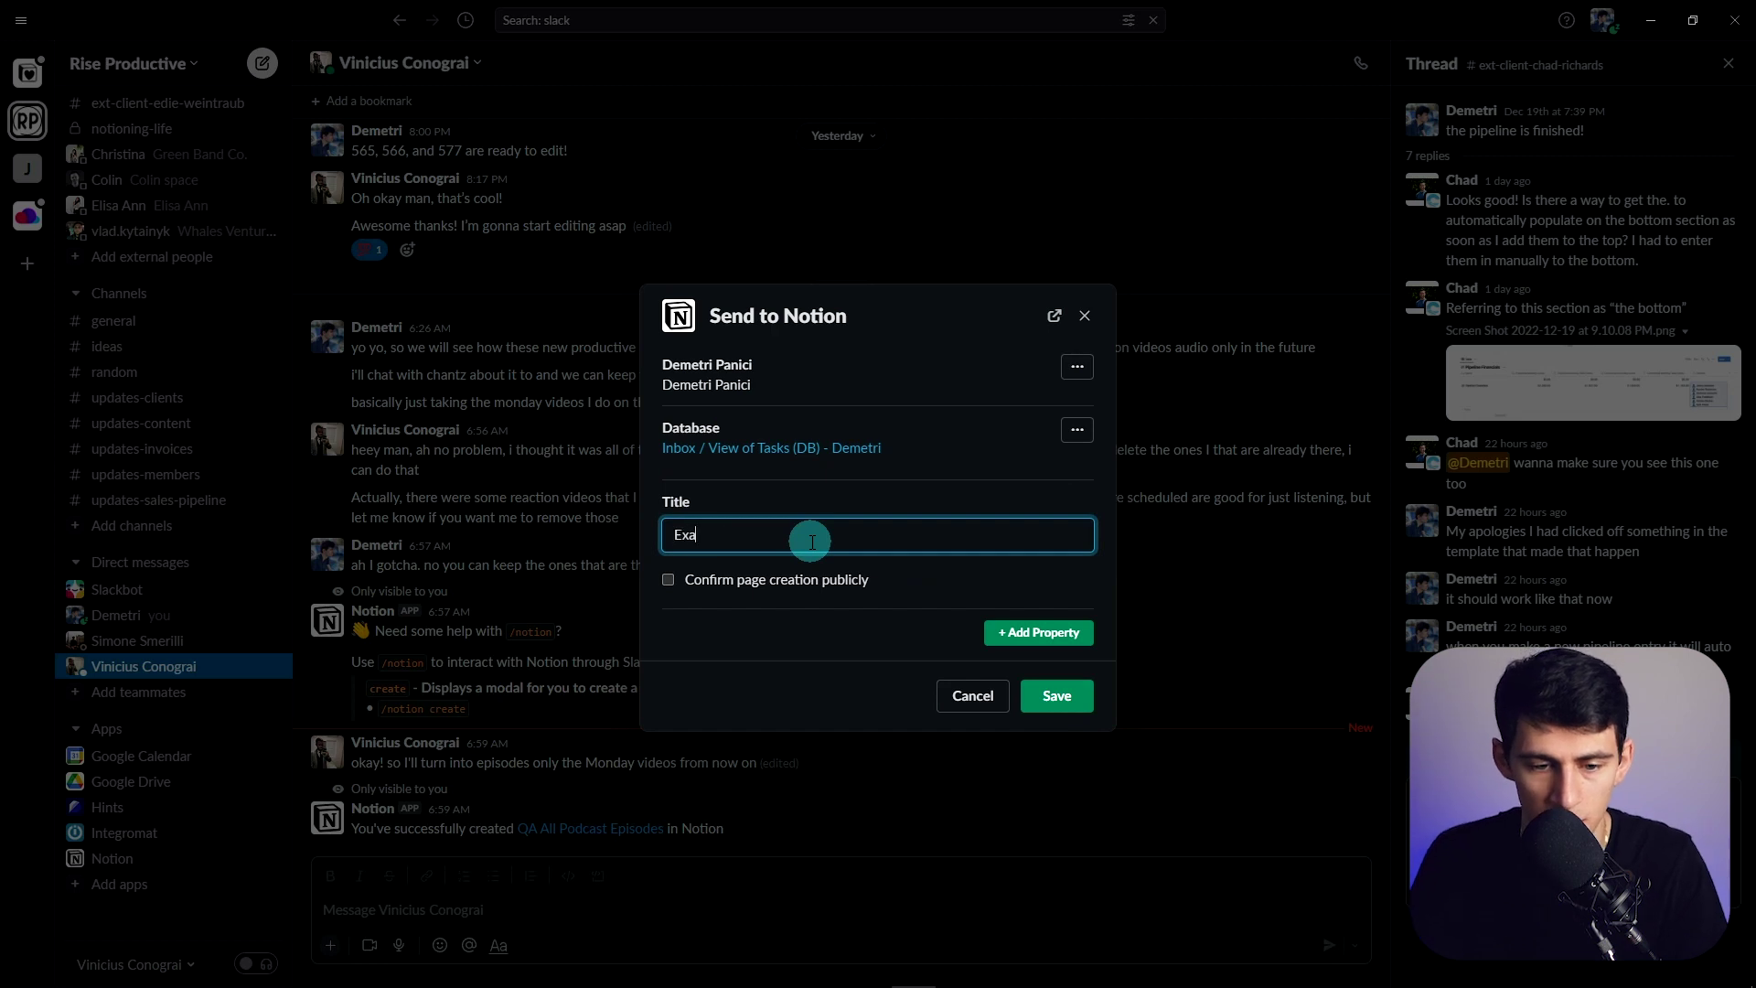
text(Example Inbox Item)
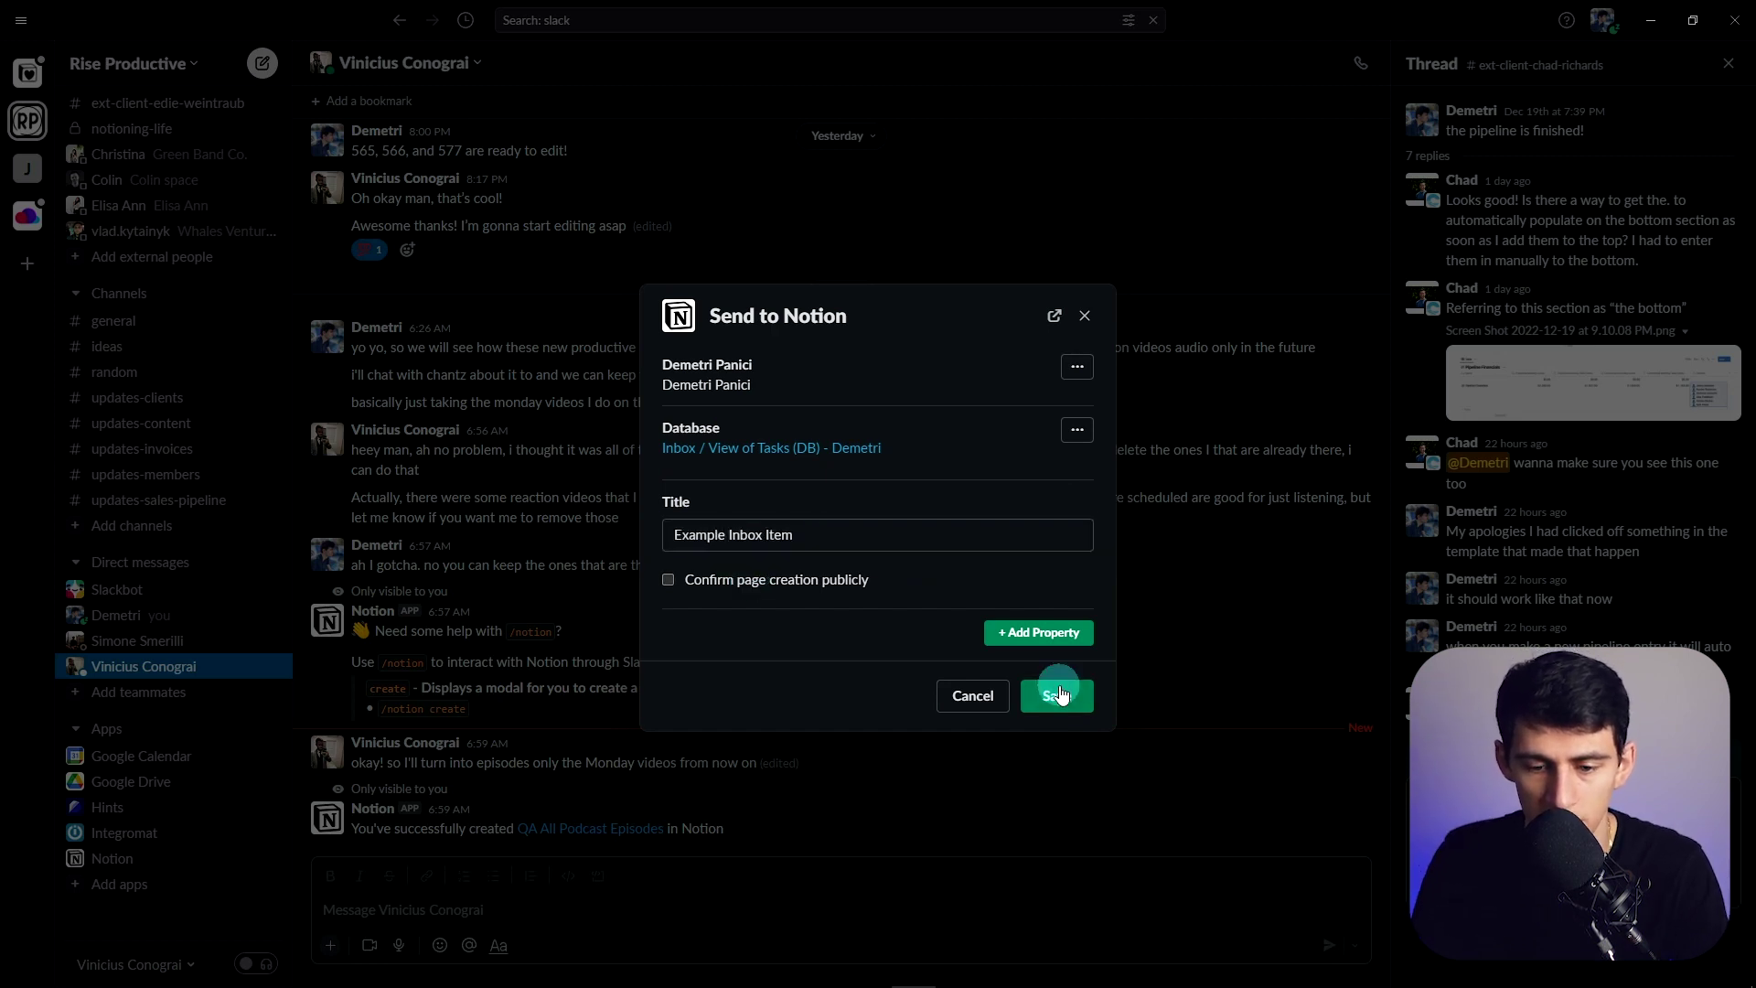
click(1057, 694)
click(581, 828)
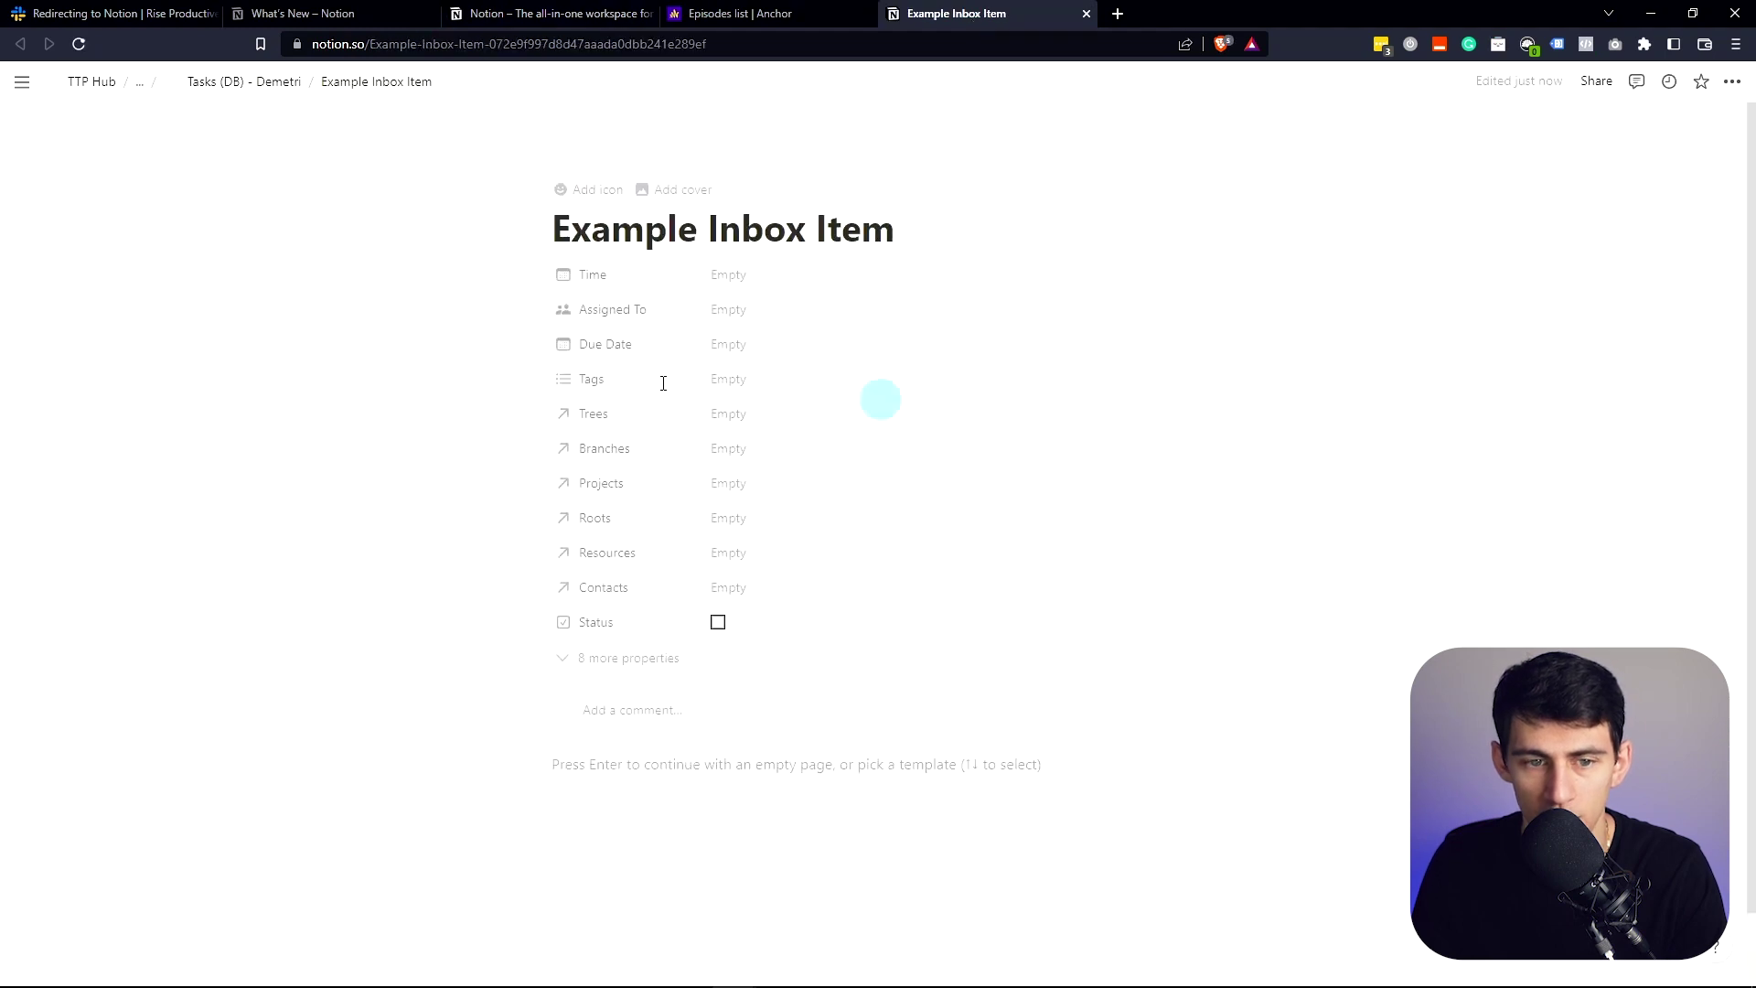
Step: Verify 'Example Inbox Item' is in Notion's Inbox task list and filter bar, then go back to Slack
key(alt+Tab)
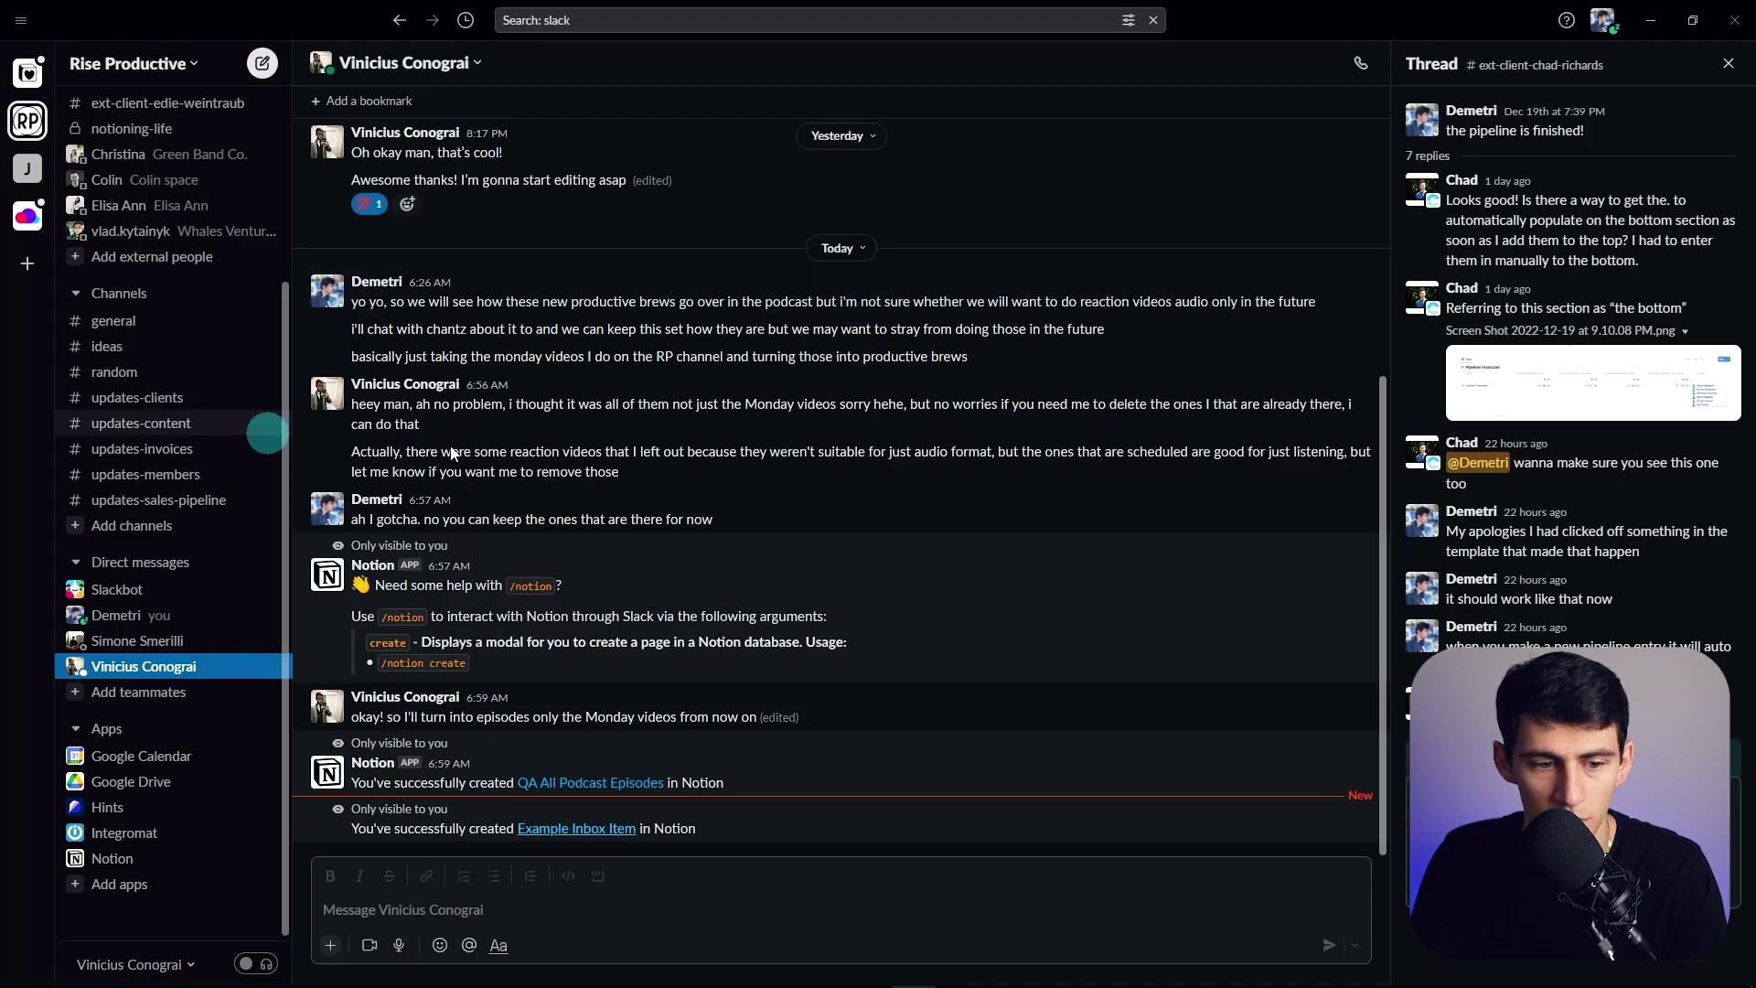
key(alt+Tab)
mouse_move(665, 977)
click(779, 969)
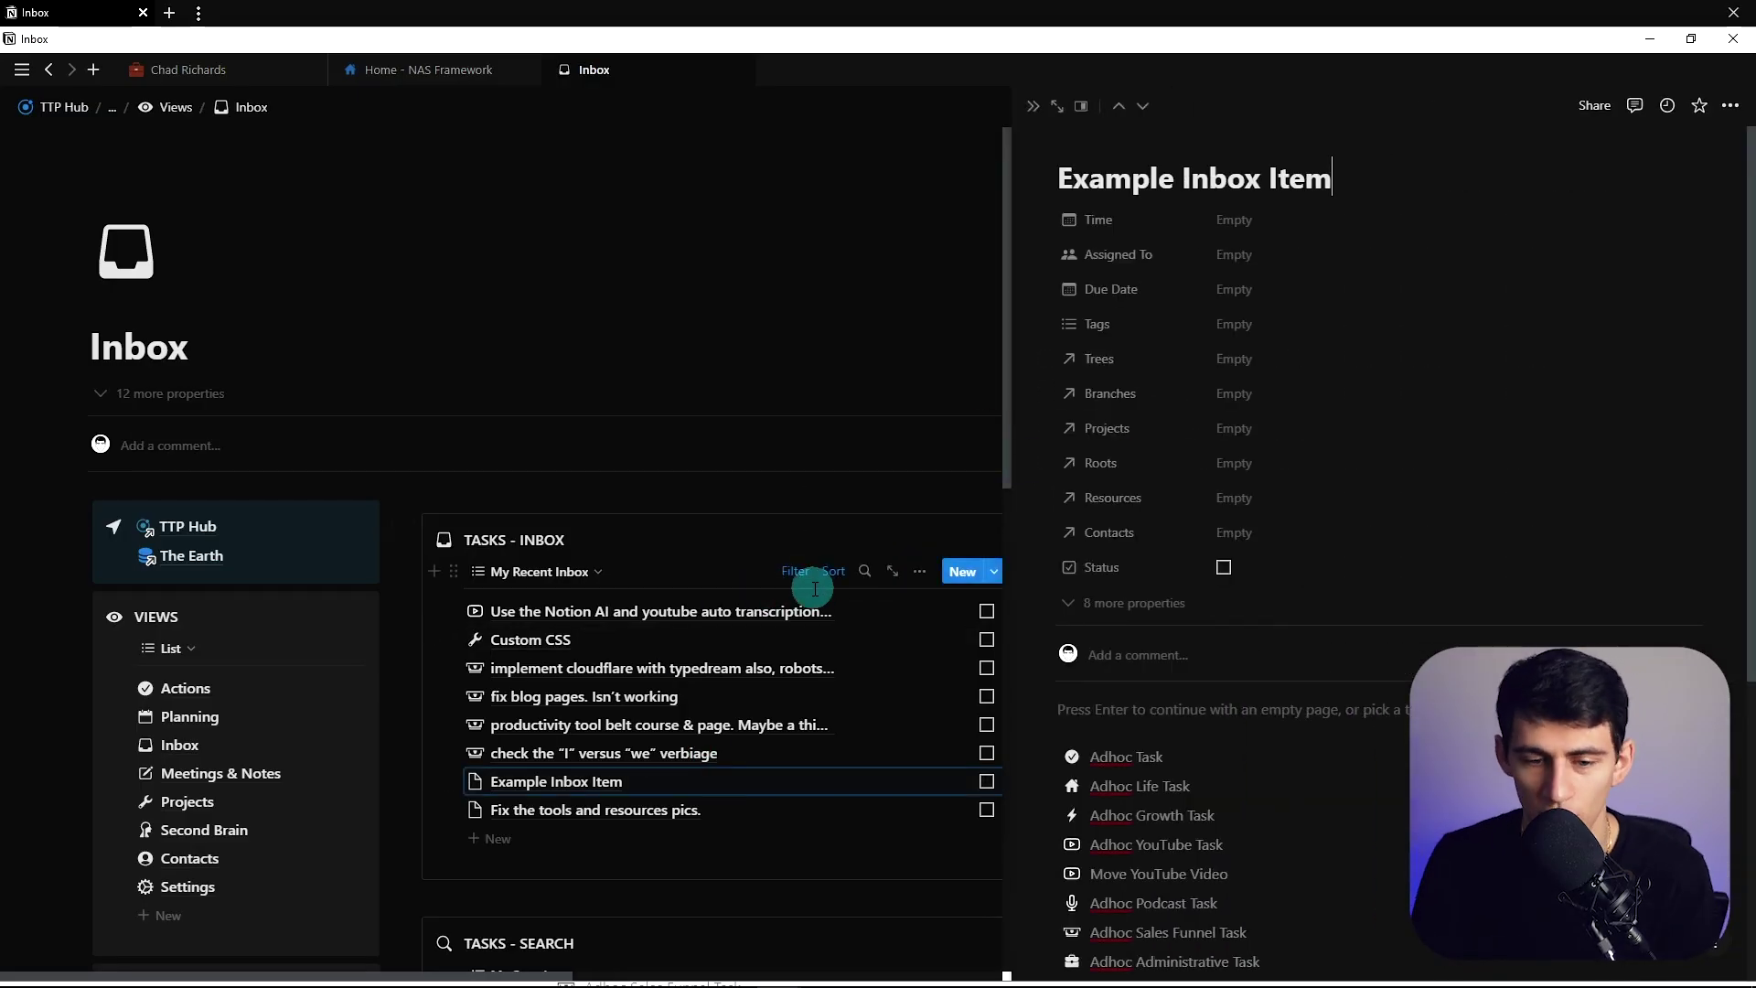
click(792, 572)
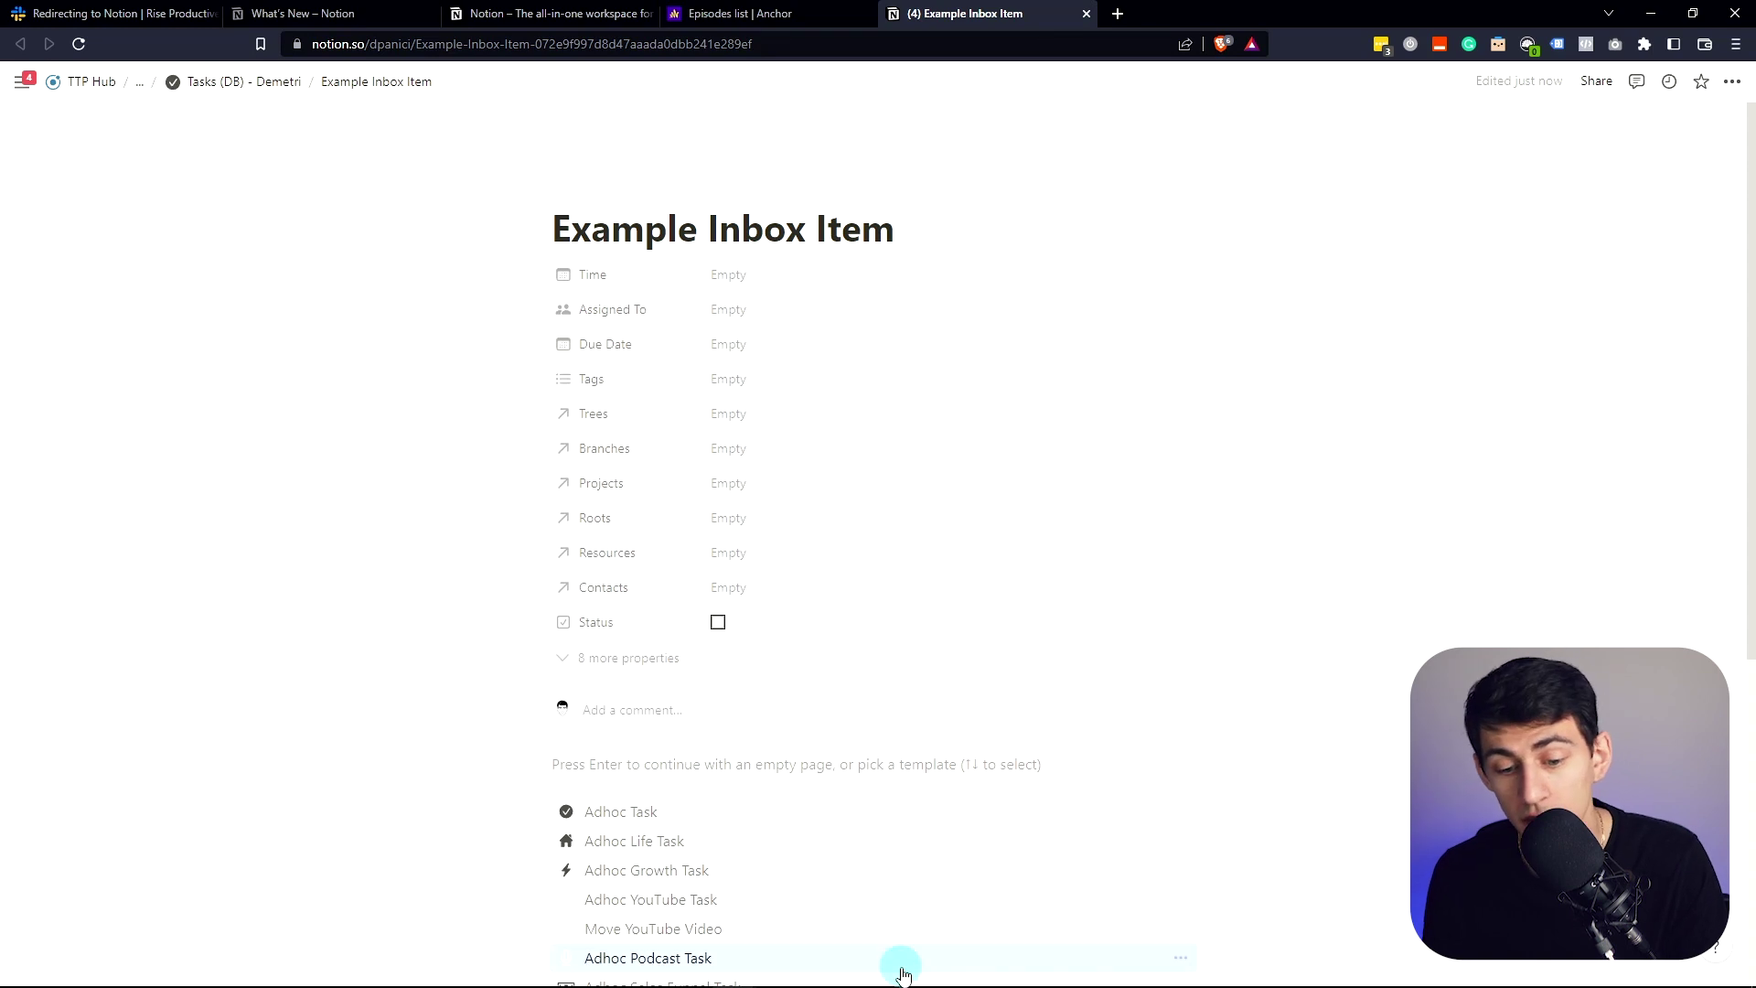
click(914, 972)
click(577, 901)
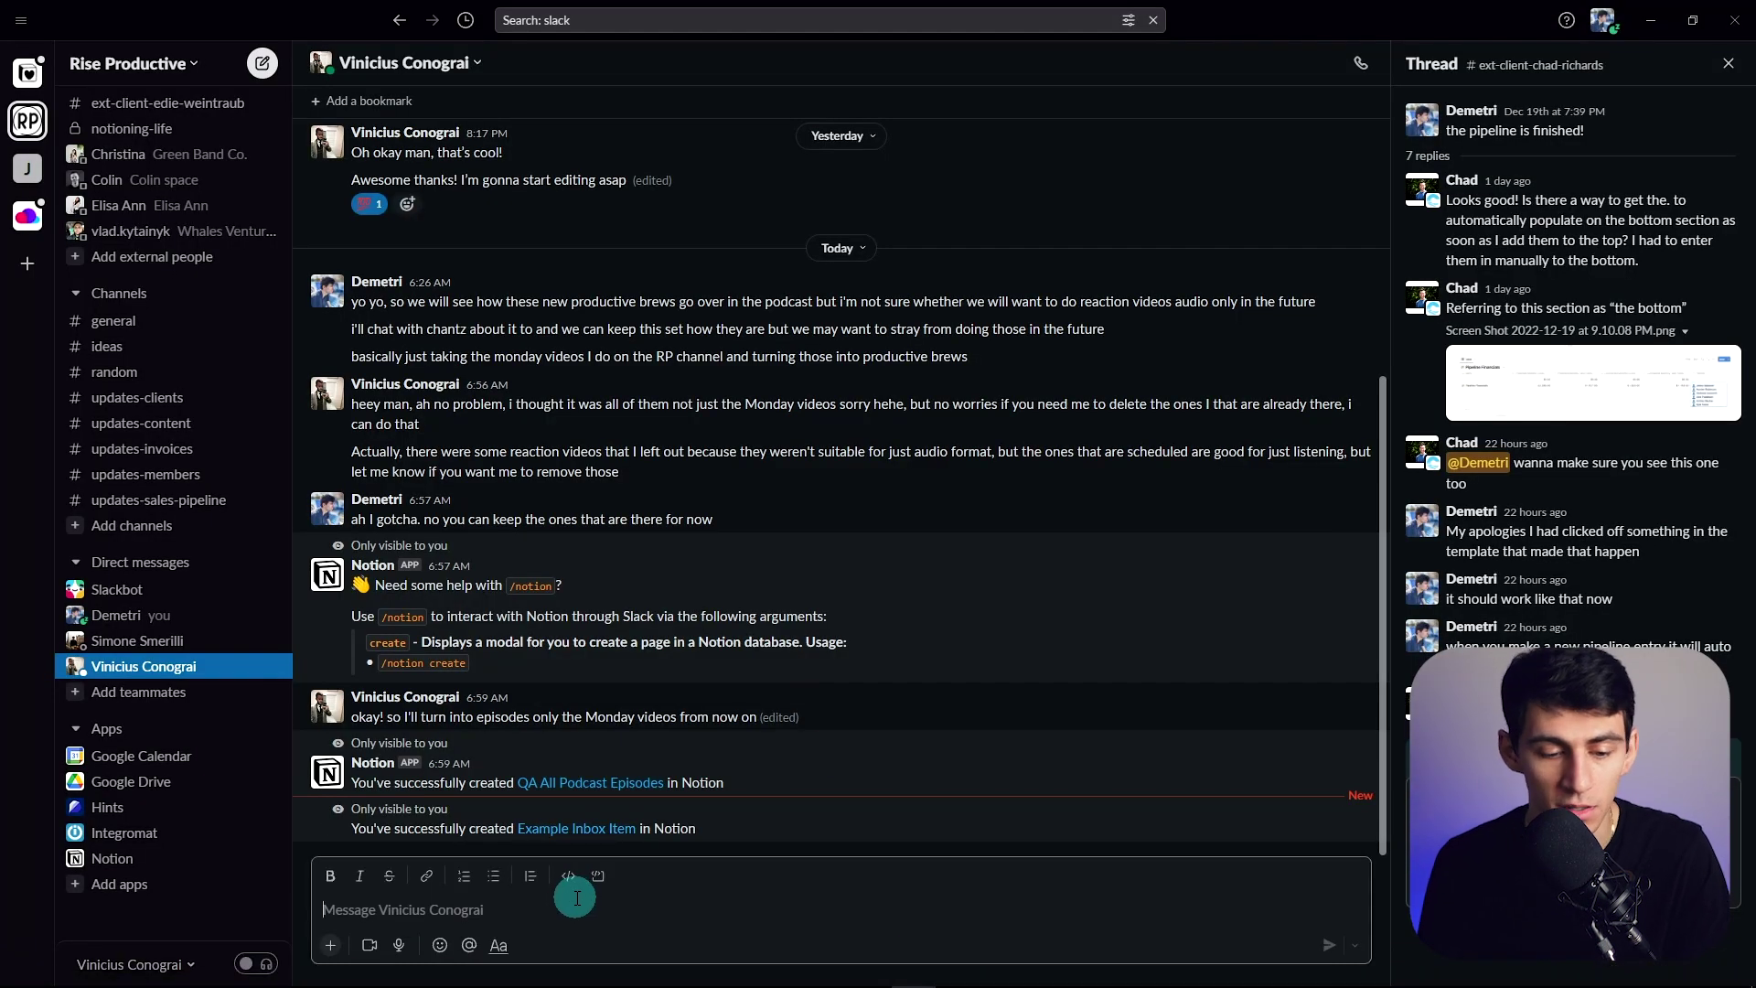
text(.b)
text(/notion crea)
key(ctrl+a)
key(BackSpace)
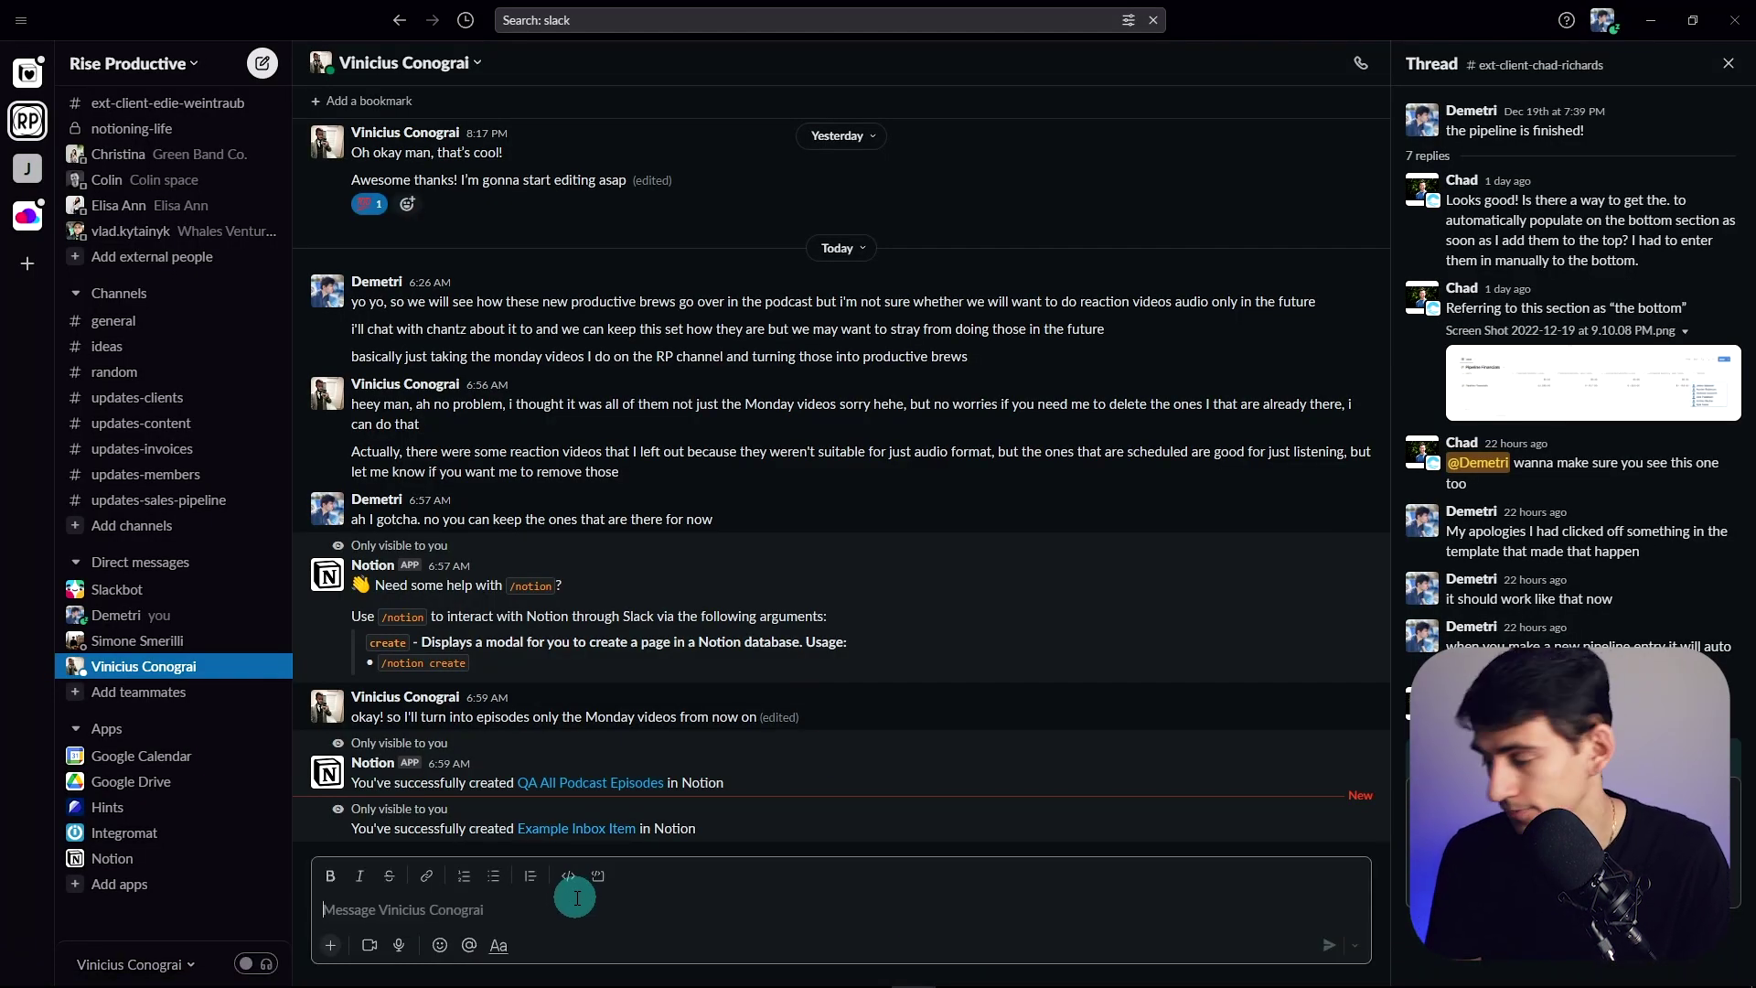